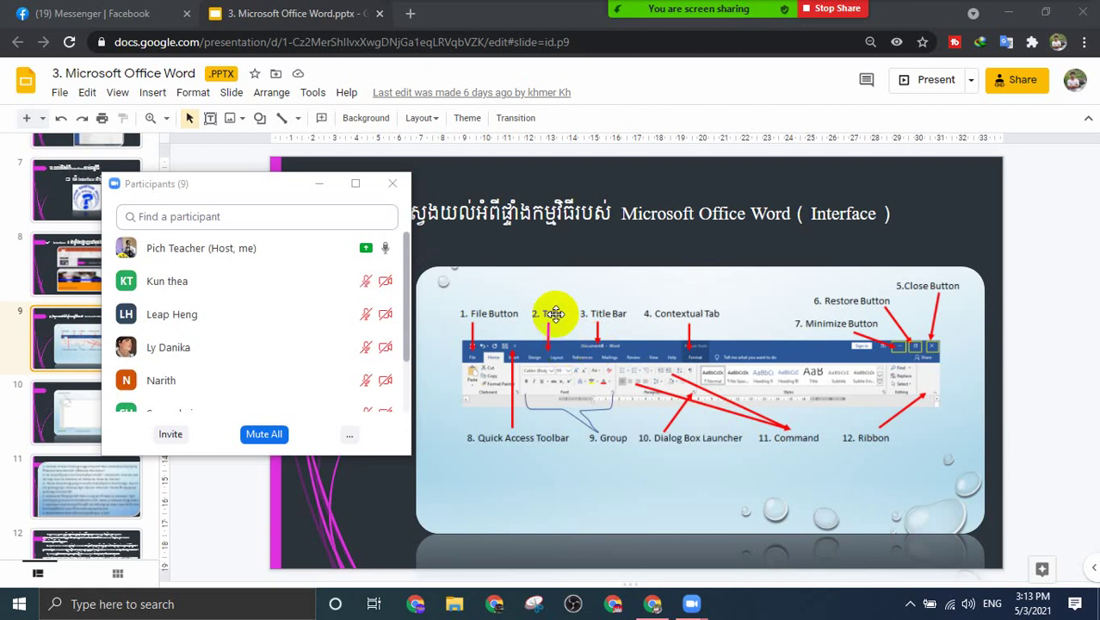
Step: Move the Zoom participants window to the upper right and minimize it
left_click(229, 189)
left_click_drag(229, 189, 752, 173)
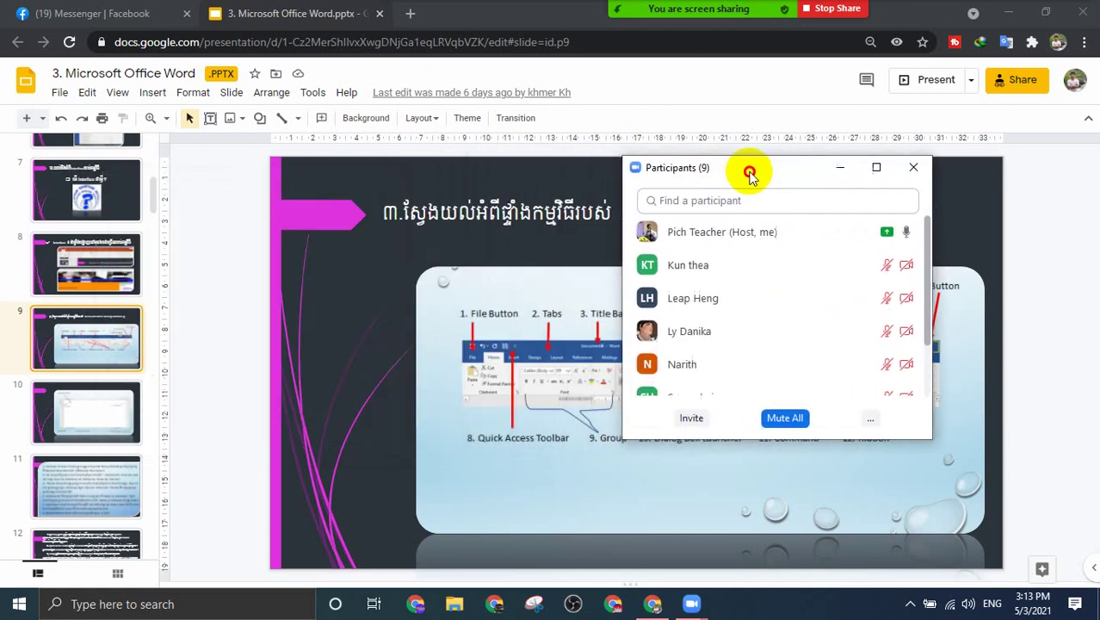
left_click(841, 170)
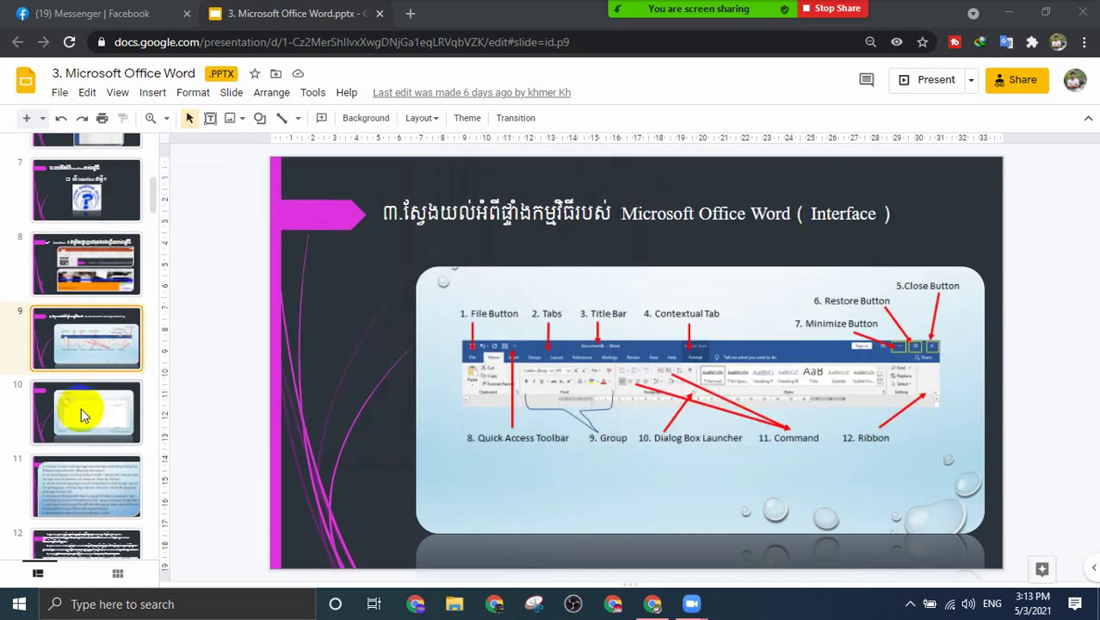
Step: Browse the filmstrip past the Font, lesson objectives, Paragraph and Tabs Position slides
scroll(86, 413, "down", 3)
scroll(91, 410, "down", 3)
left_click(90, 362)
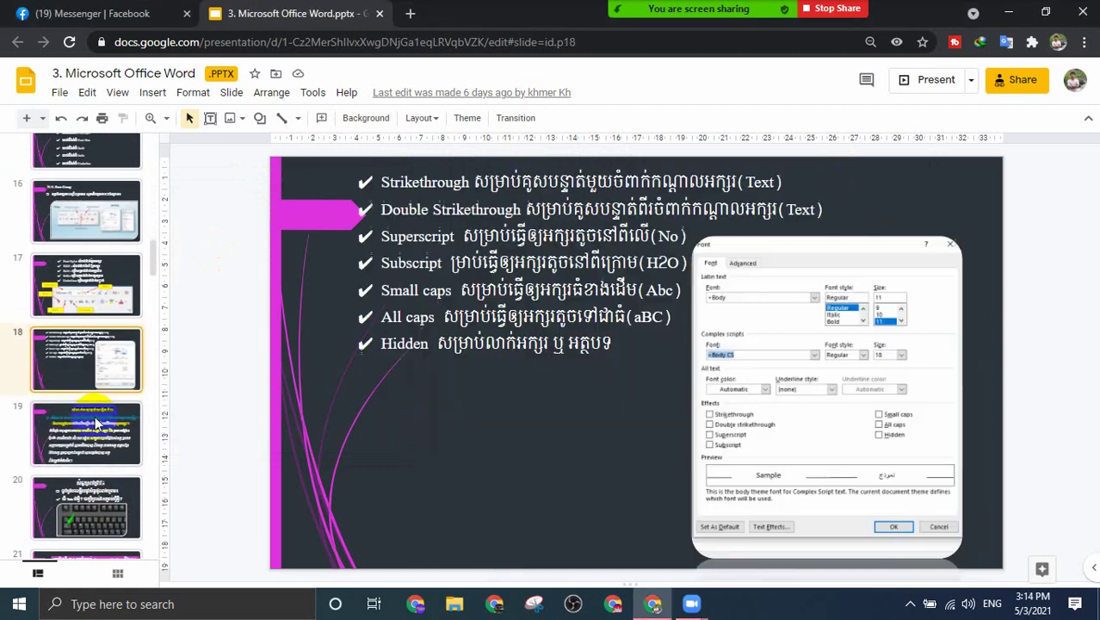
left_click(91, 408)
scroll(90, 395, "down", 3)
left_click(86, 340)
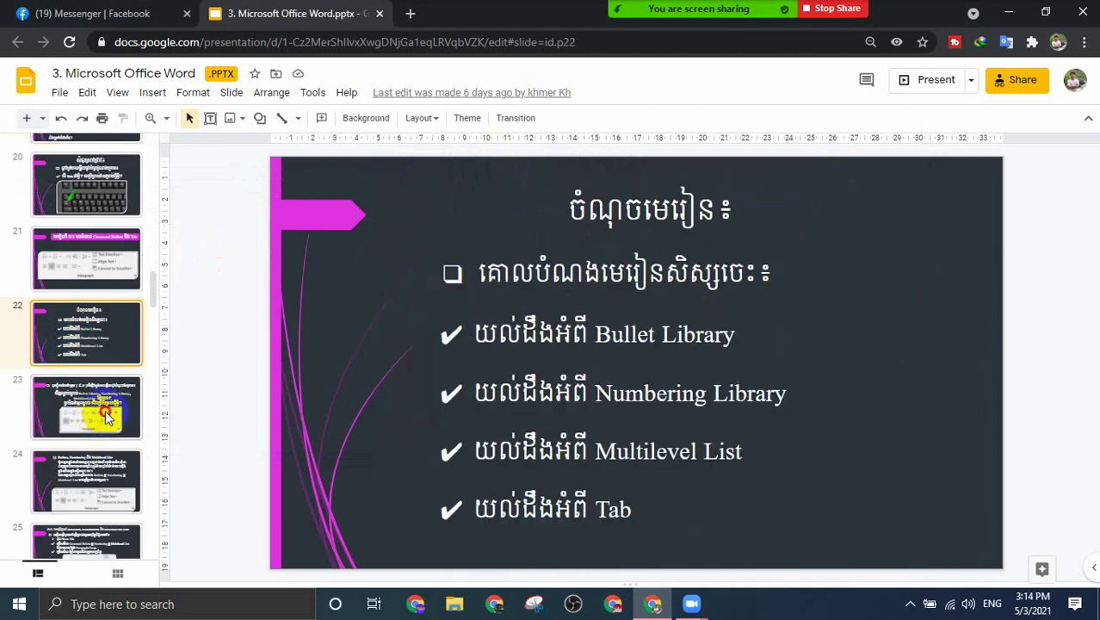
left_click(103, 413)
scroll(120, 408, "down", 3)
scroll(113, 379, "down", 3)
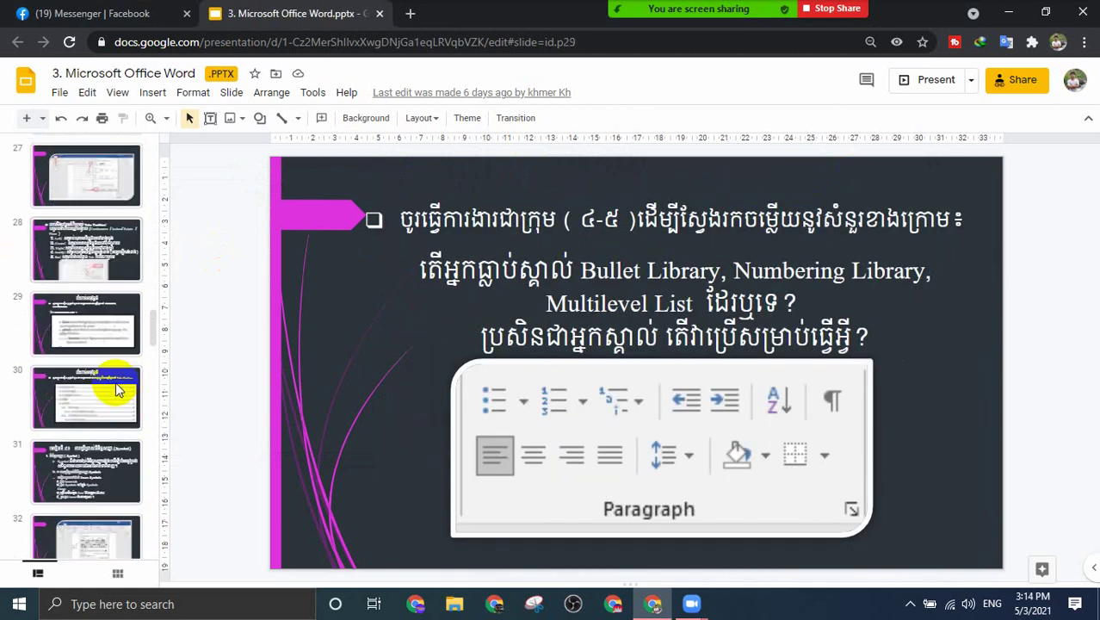
left_click(116, 382)
Step: Look at Word Art slides 37 and 39, then return to slide 32 with the Symbol dialog
scroll(96, 432, "down", 2)
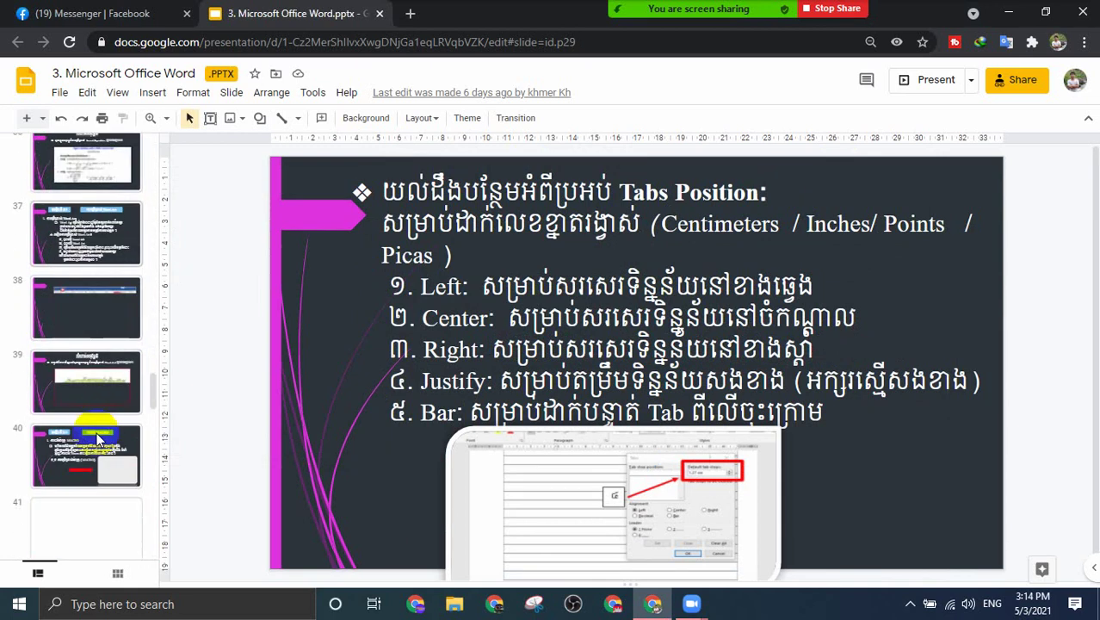
left_click(73, 264)
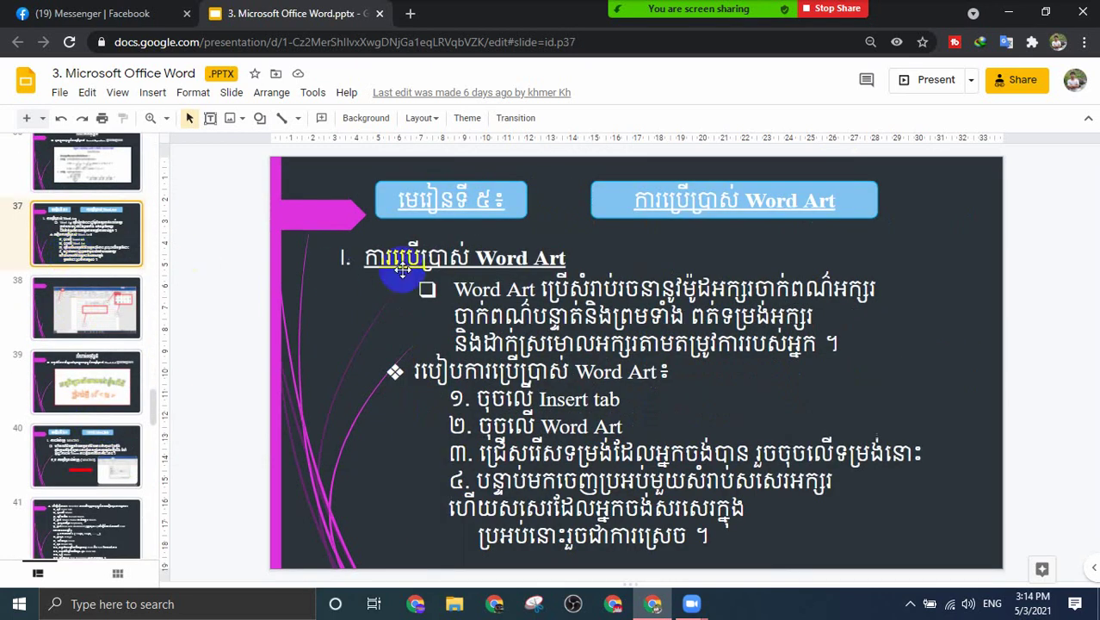
left_click(102, 357)
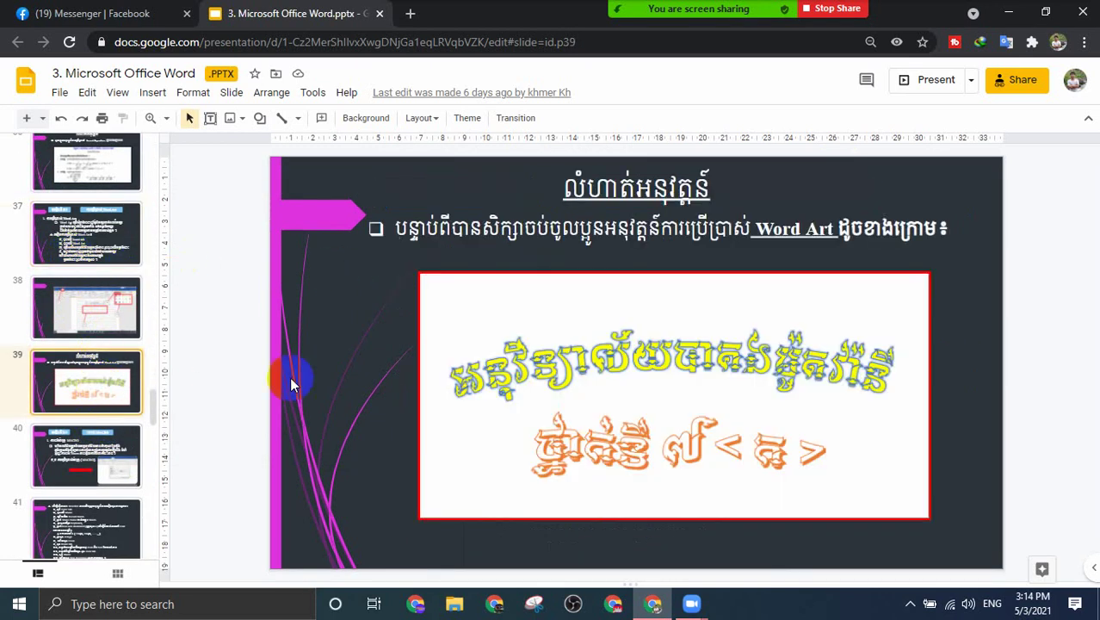
scroll(110, 314, "up", 5)
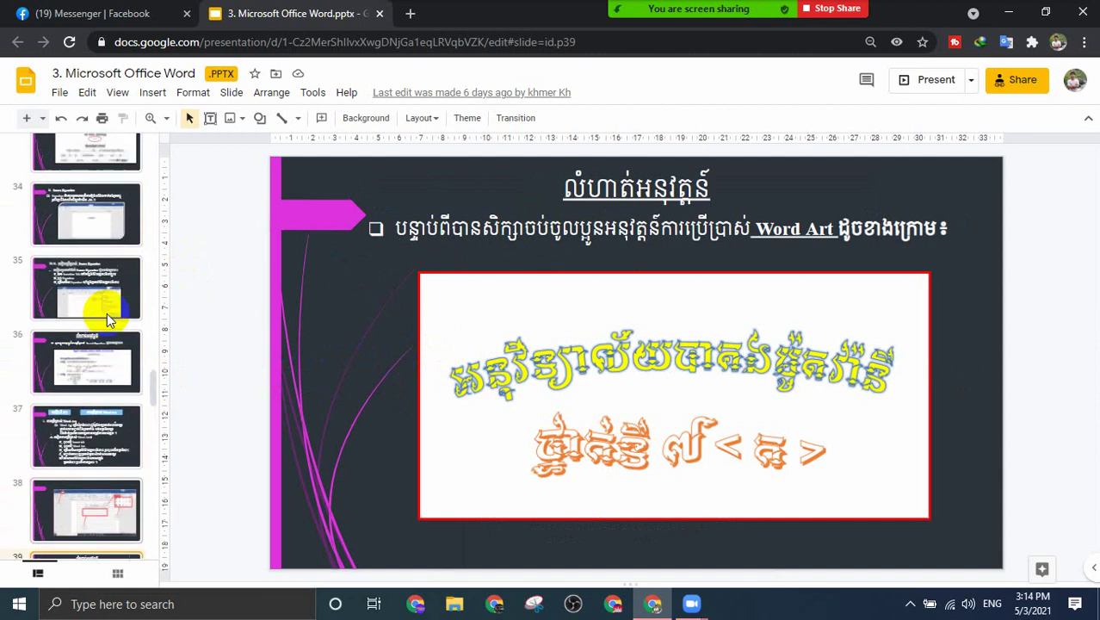
left_click(75, 192)
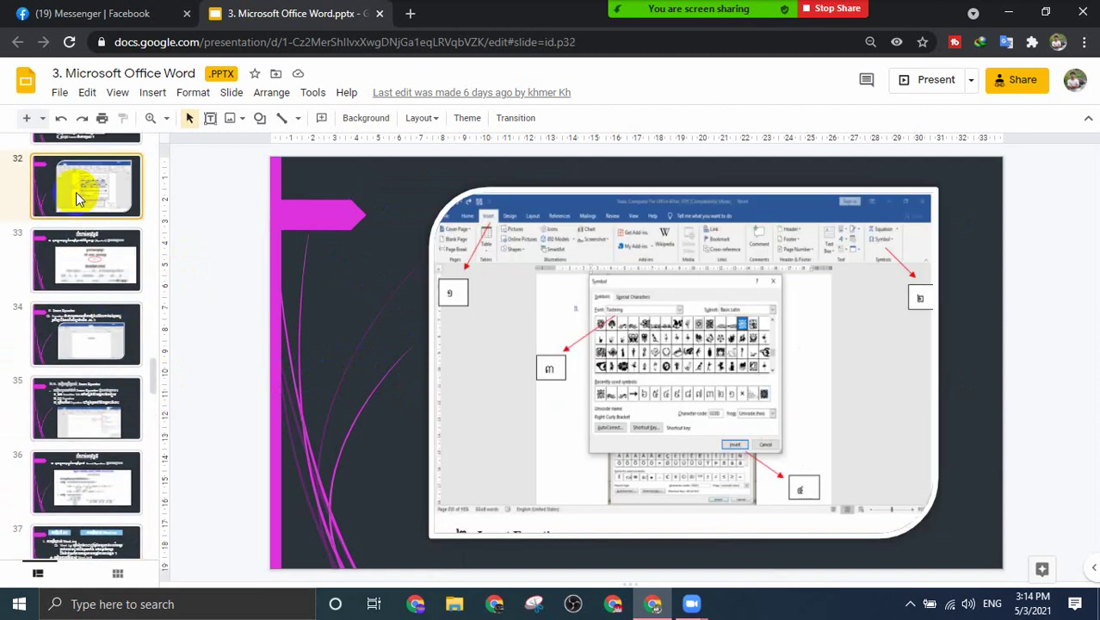
scroll(153, 258, "up", 2)
Step: On Symbol slide 31, highlight the definition, usage heading, steps and lesson 4 title
left_click(78, 263)
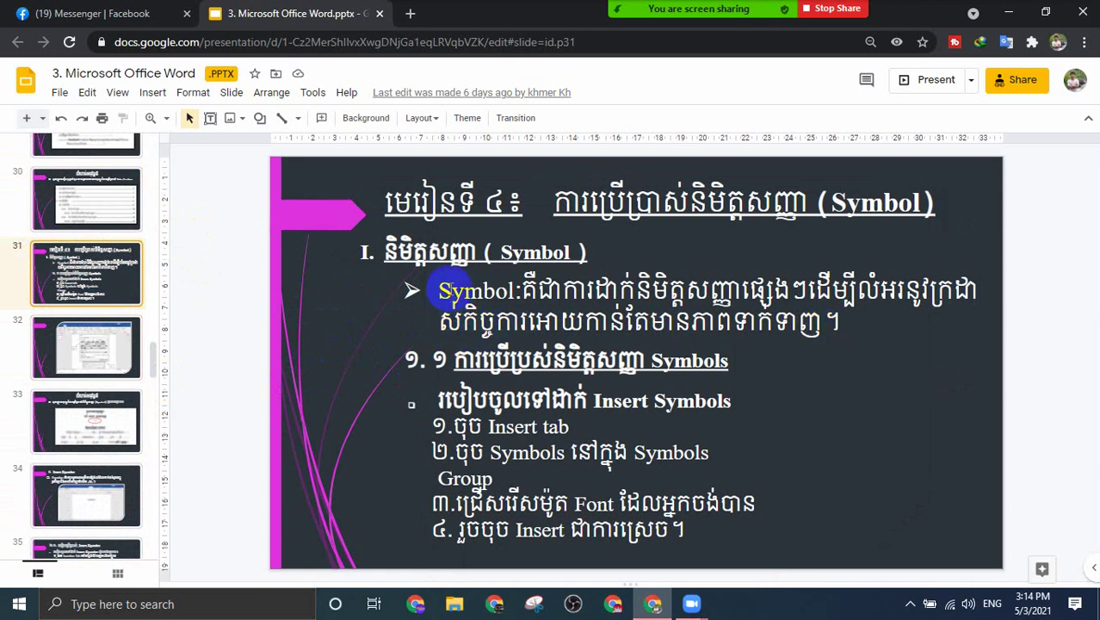
mouse_move(439, 293)
left_mouse_down()
mouse_move(809, 306)
mouse_move(839, 323)
left_mouse_up()
left_click(838, 323)
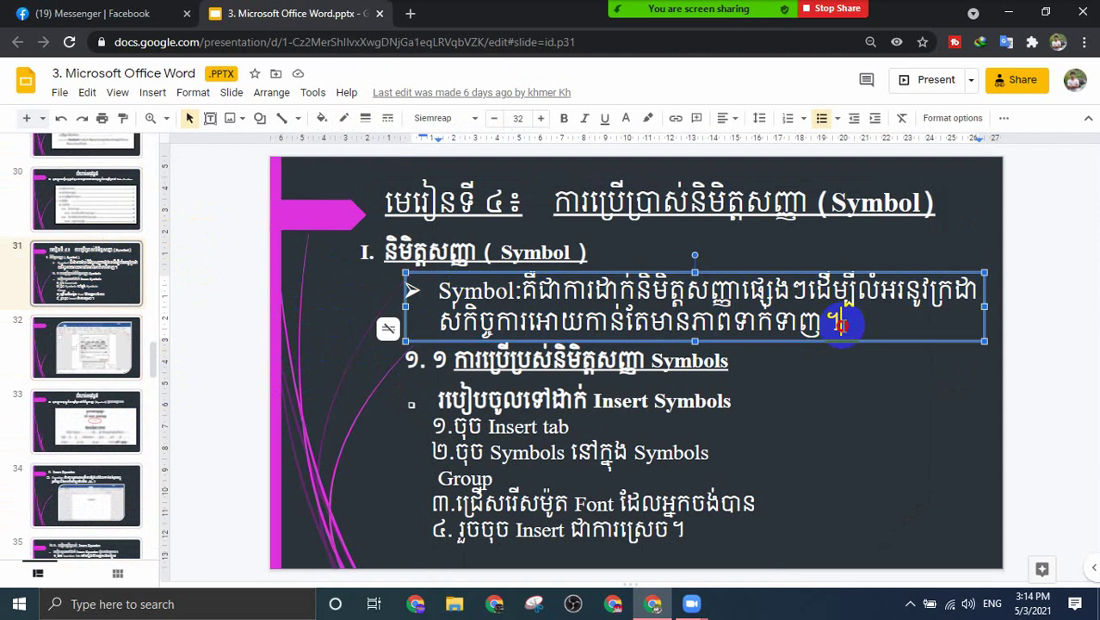
left_click(454, 359)
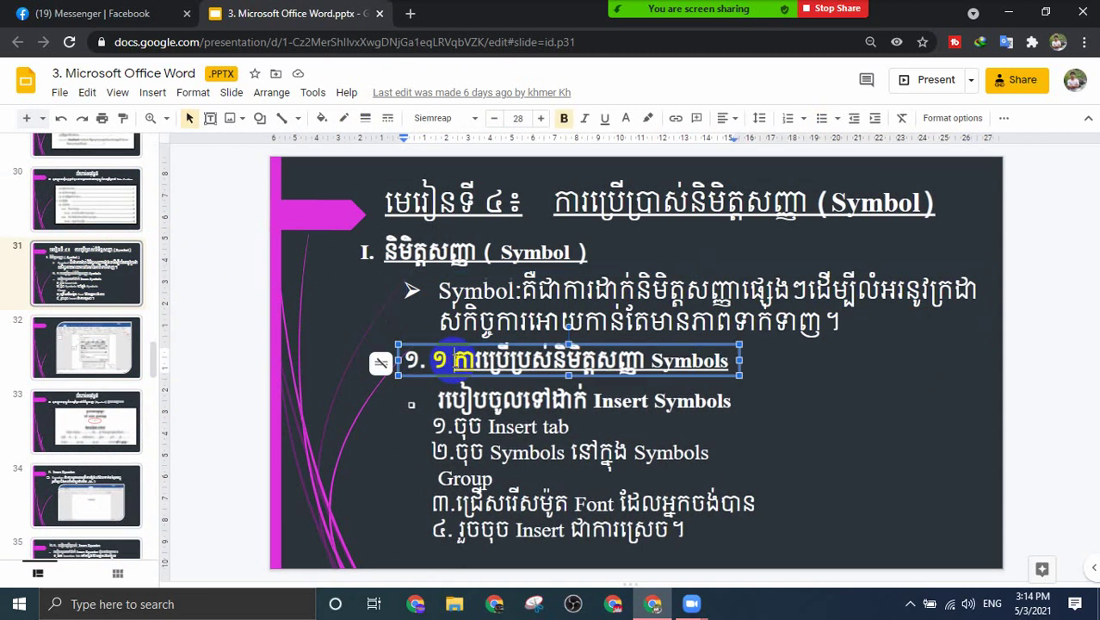
left_click_drag(453, 360, 728, 361)
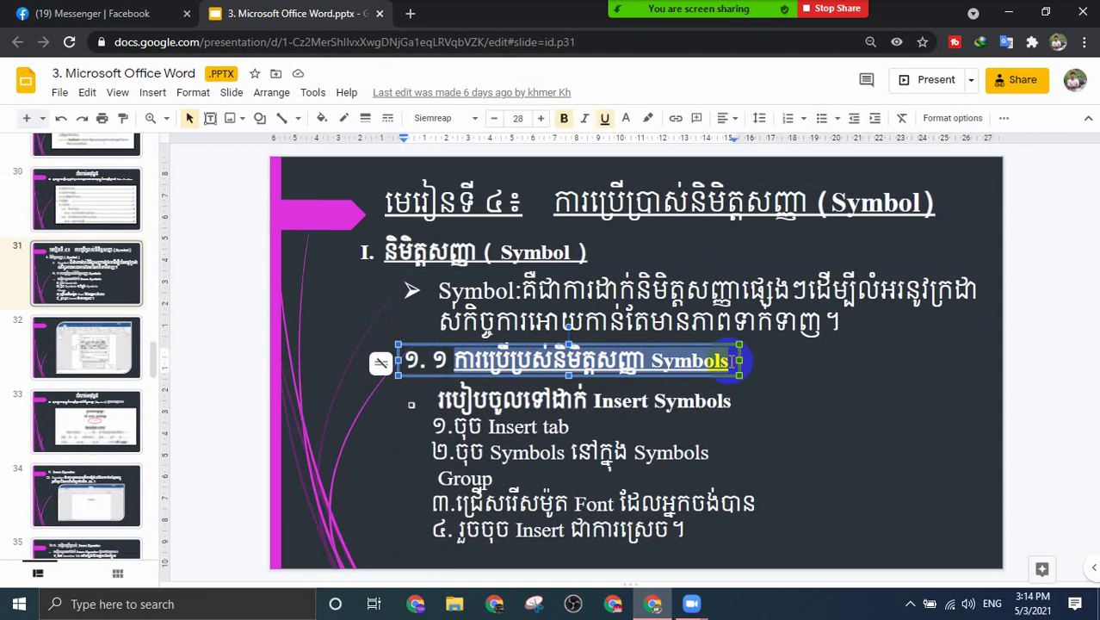
mouse_move(439, 401)
left_mouse_down()
mouse_move(692, 539)
mouse_move(686, 531)
left_mouse_up()
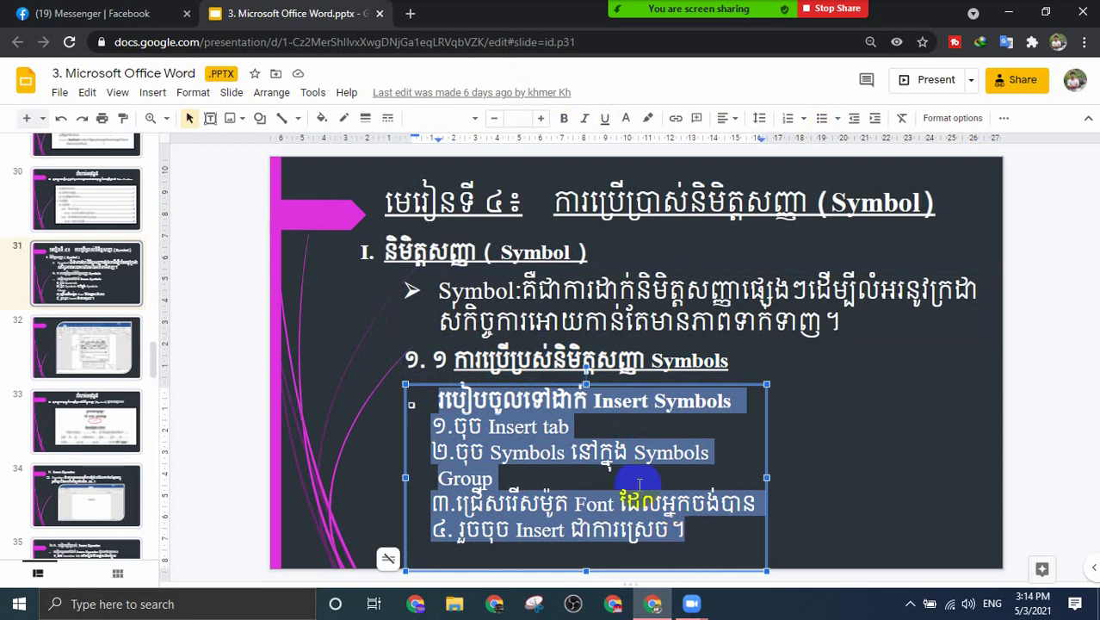
left_click(519, 479)
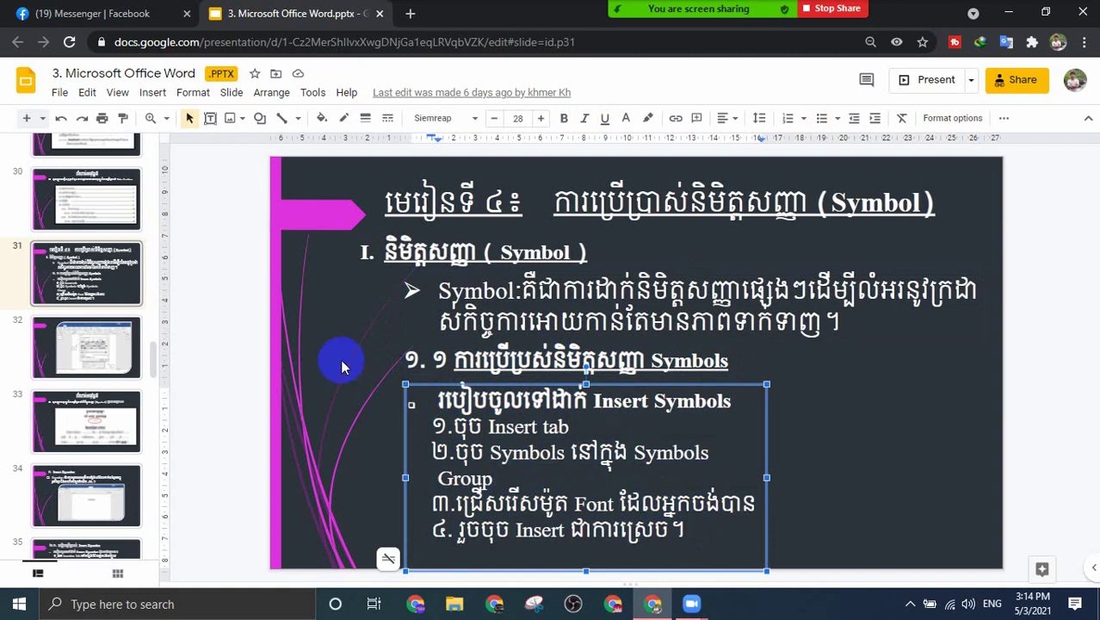
left_click(101, 365)
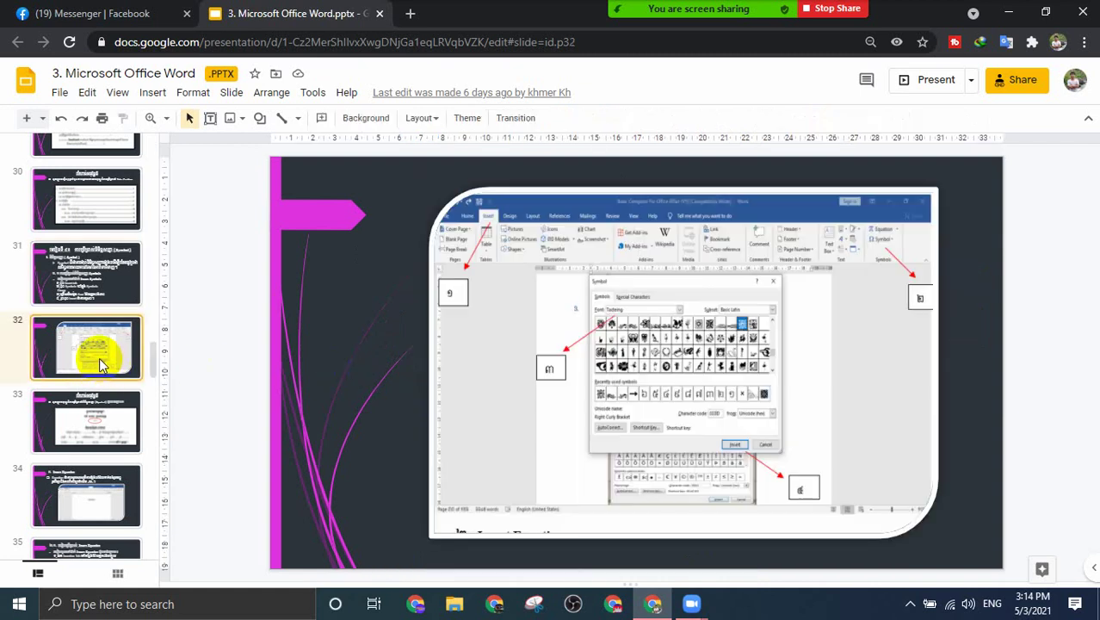
left_click(83, 267)
left_click_drag(502, 202, 363, 212)
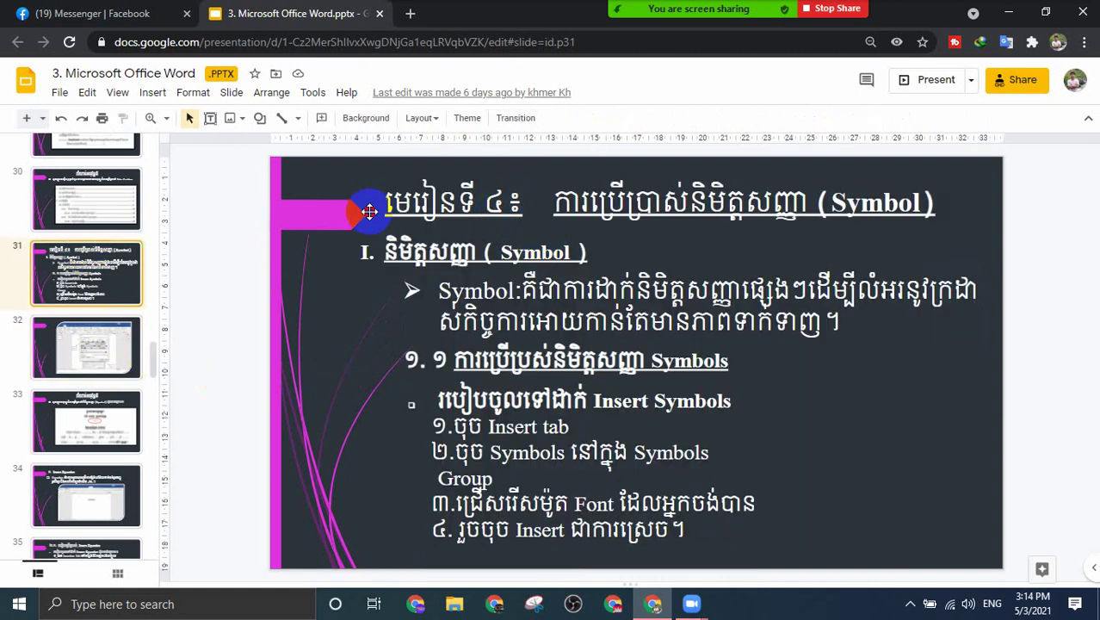
Step: Step through slides 34–36 to Word Art slide 37 and present it full screen
left_click(84, 495)
left_click(73, 419)
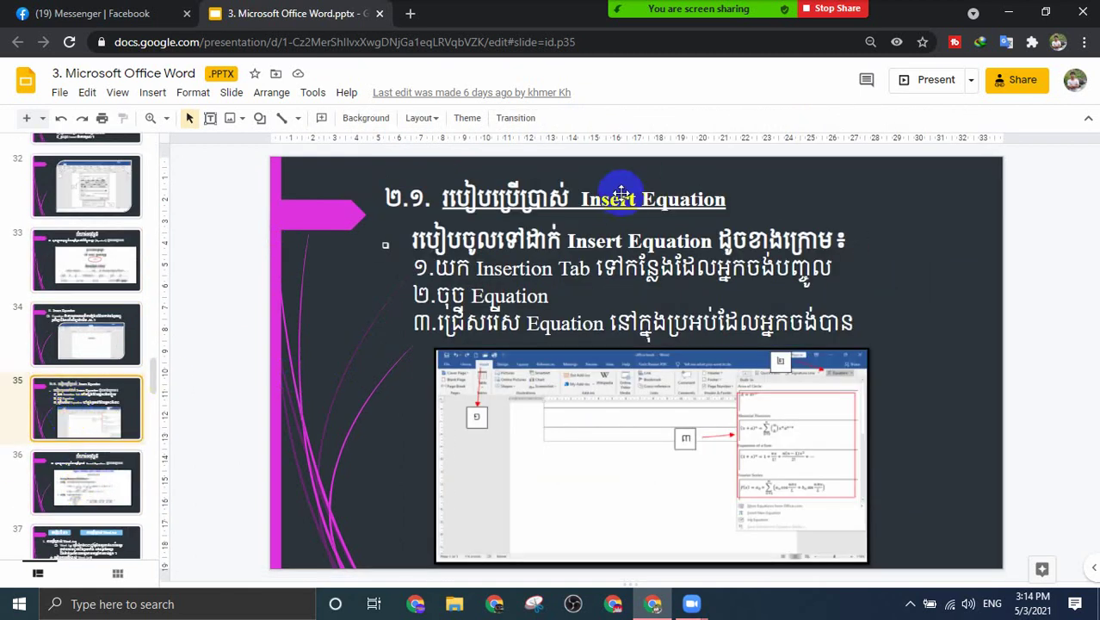
left_click(74, 479)
scroll(93, 518, "down", 2)
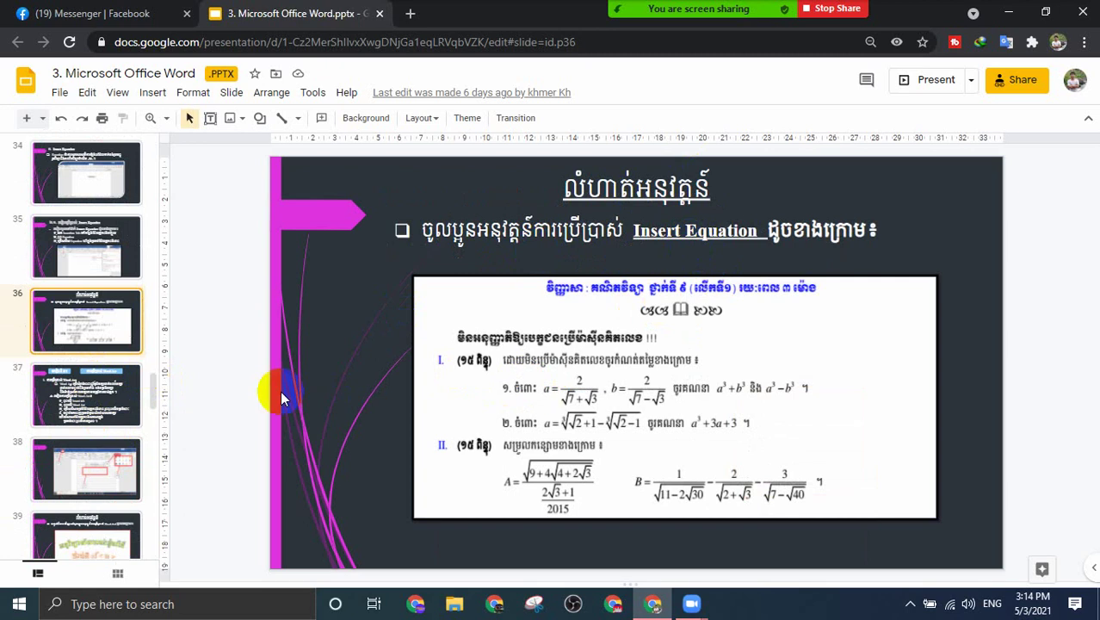
left_click(88, 381)
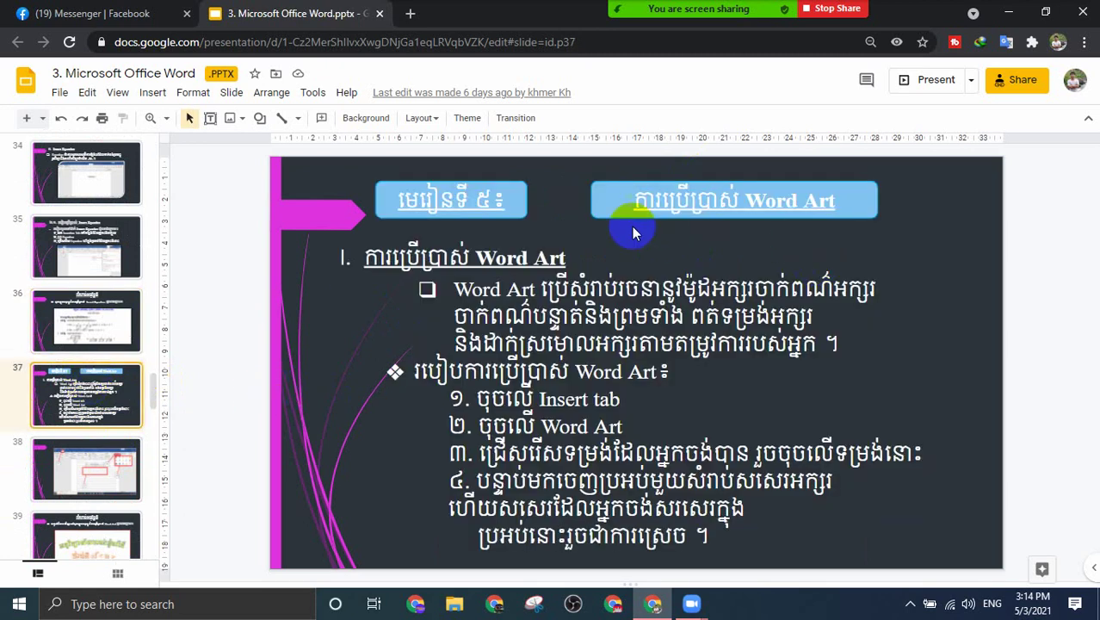
left_click(917, 79)
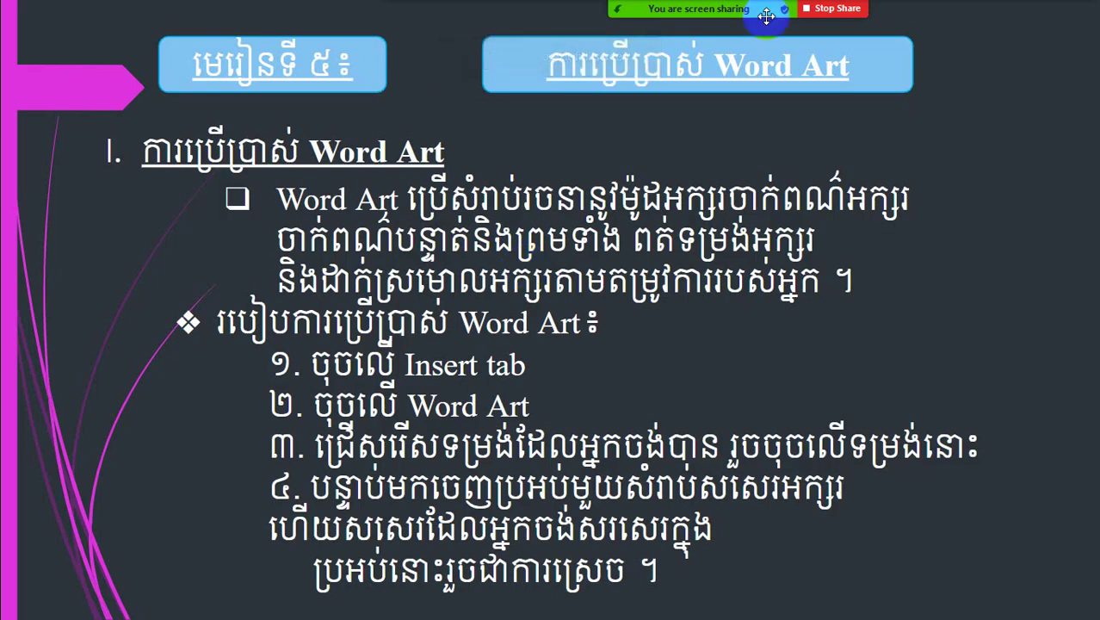
mouse_move(761, 13)
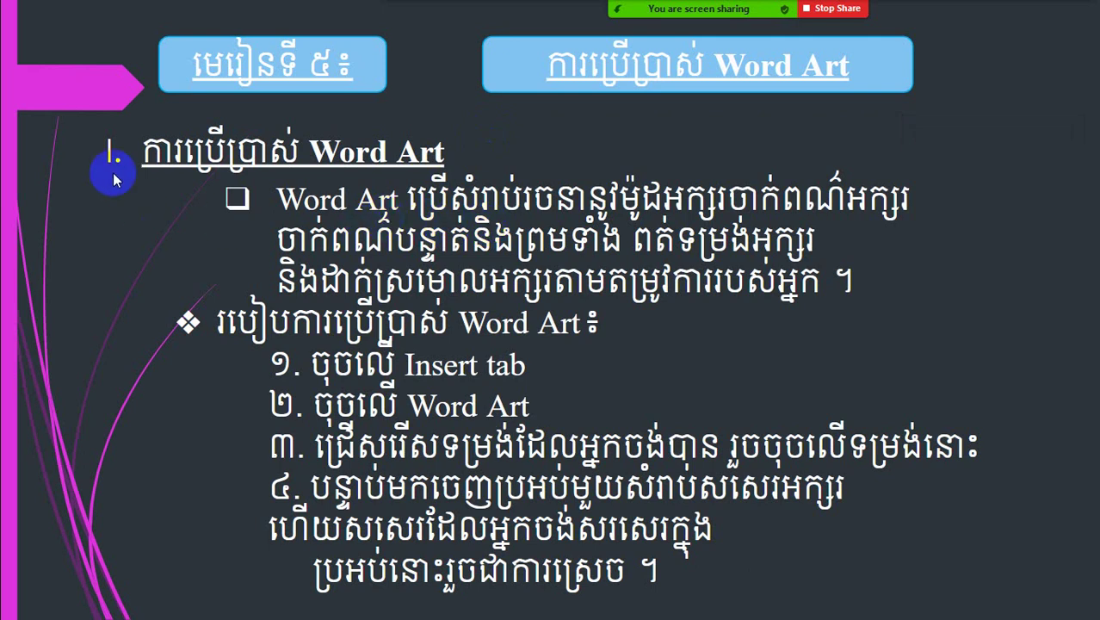
left_click(335, 168)
left_click(110, 159)
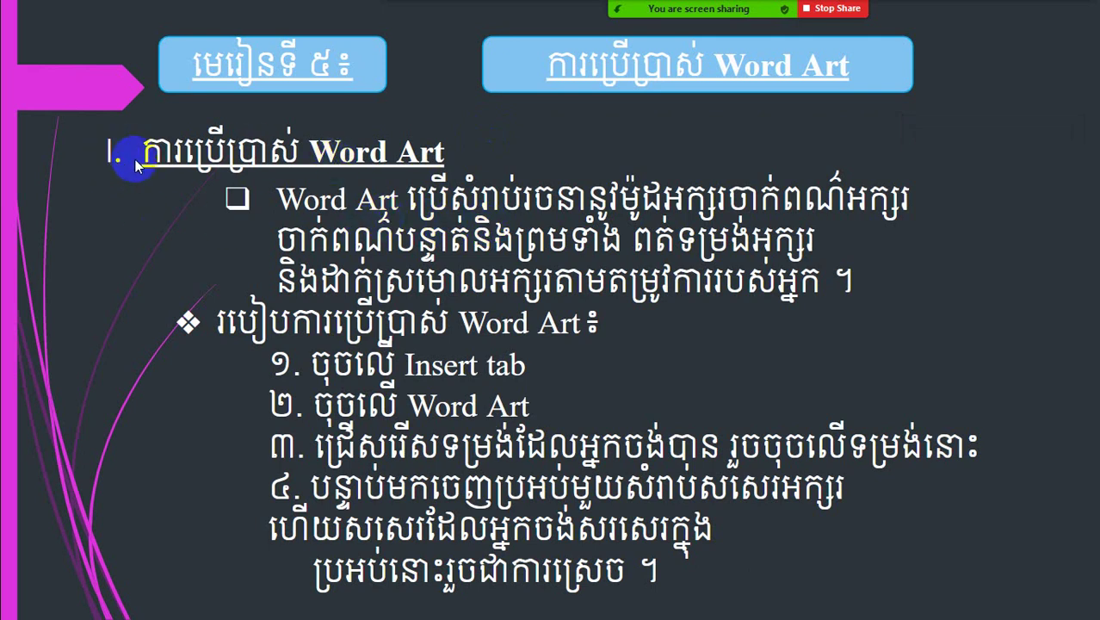
left_click(148, 162)
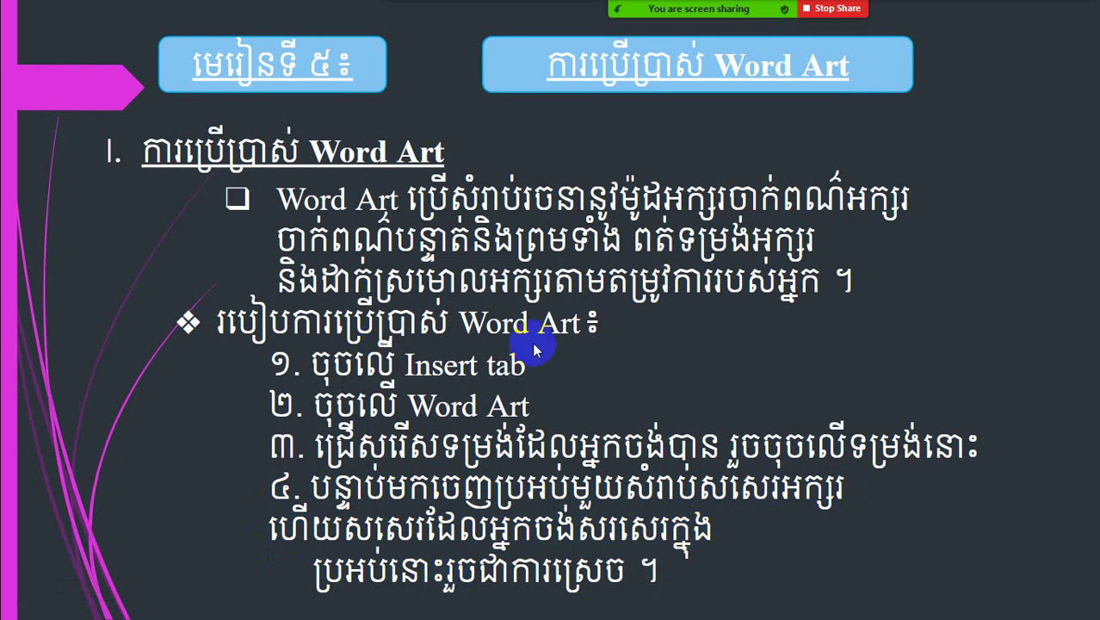
key("Escape")
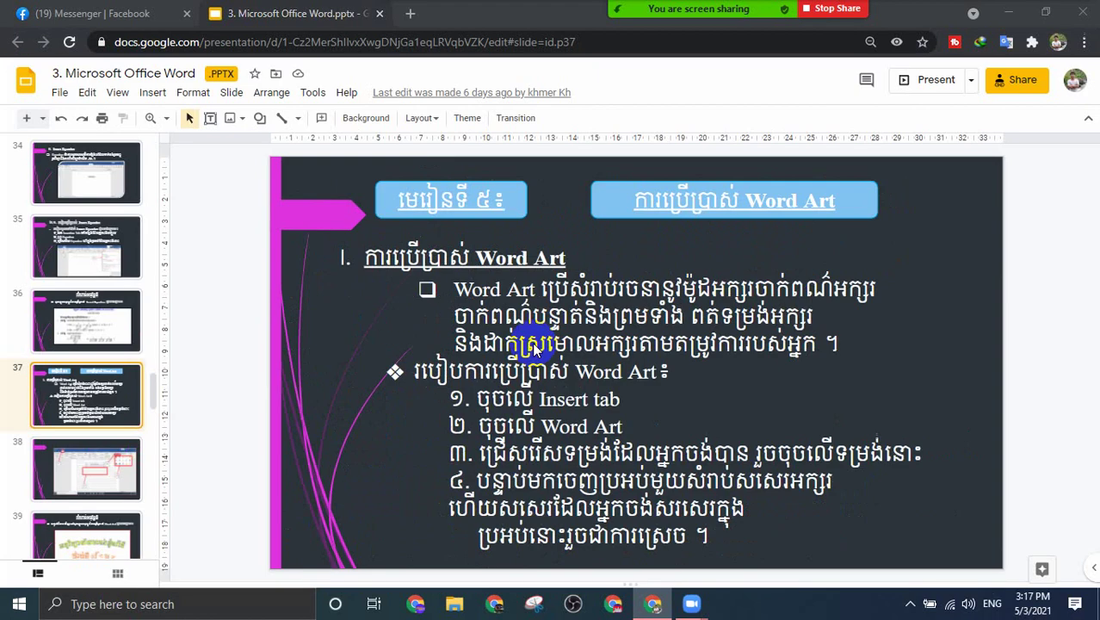
Step: Search 'word' in Windows Search and launch Microsoft Word
key("super")
type("ចុះបស")
key("BackSpace")
key("BackSpace")
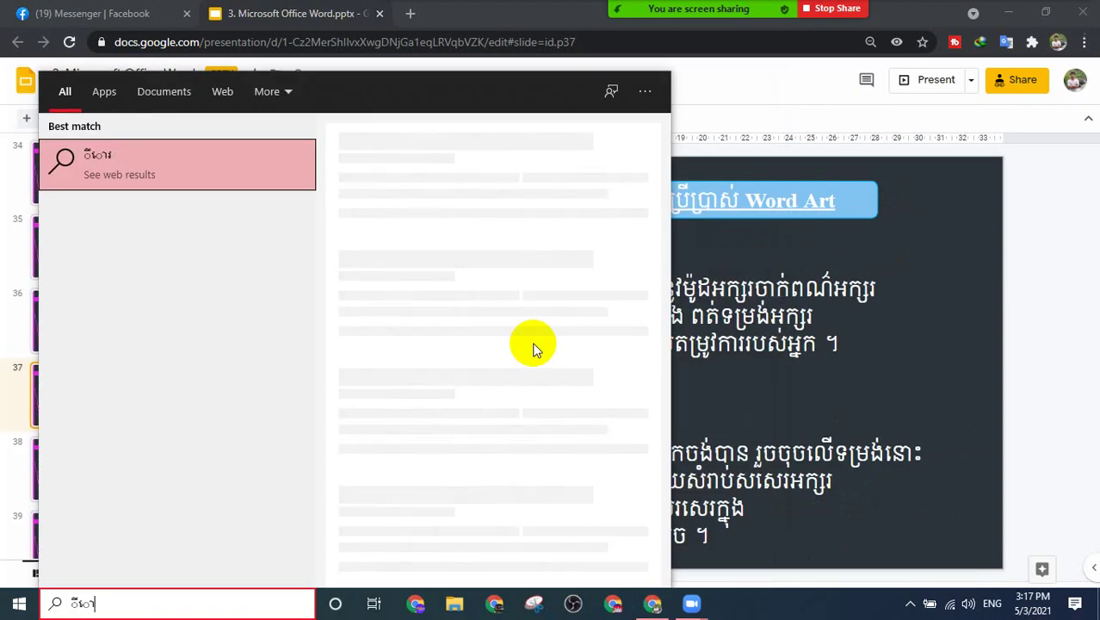
key("BackSpace")
key("BackSpace")
key("BackSpace")
type("word")
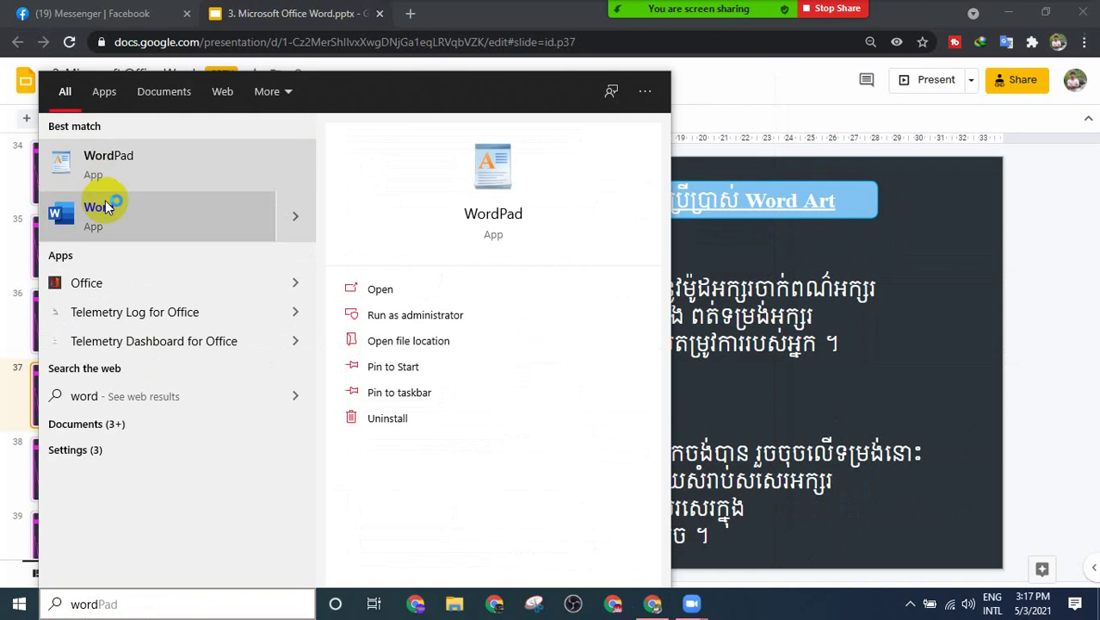
left_click(105, 206)
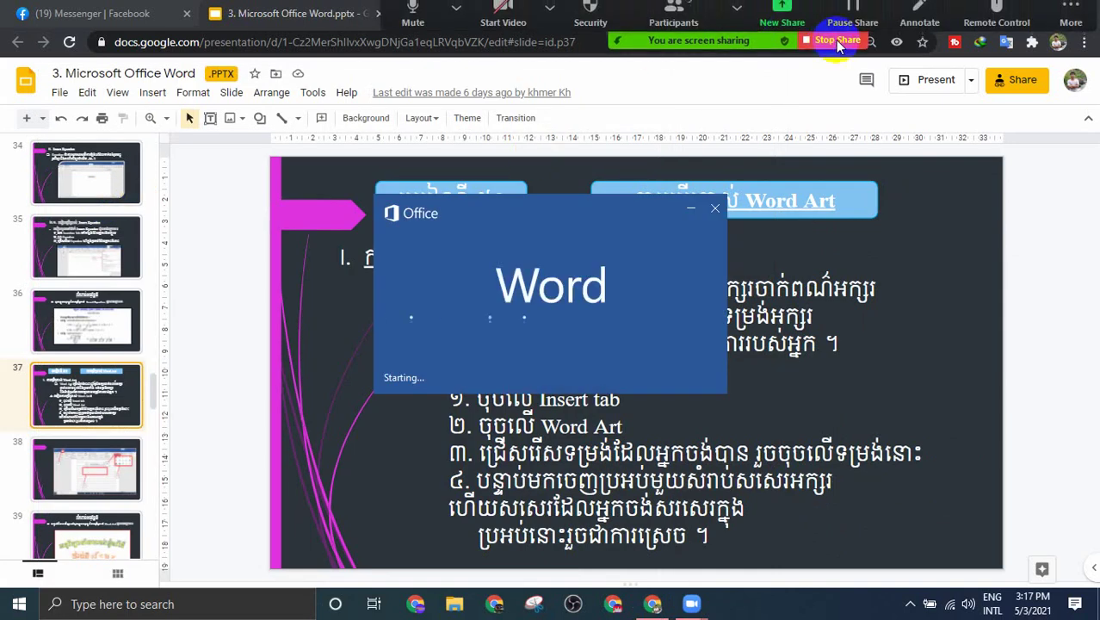
Step: Stop the current Zoom screen share
left_click(848, 27)
left_click(842, 39)
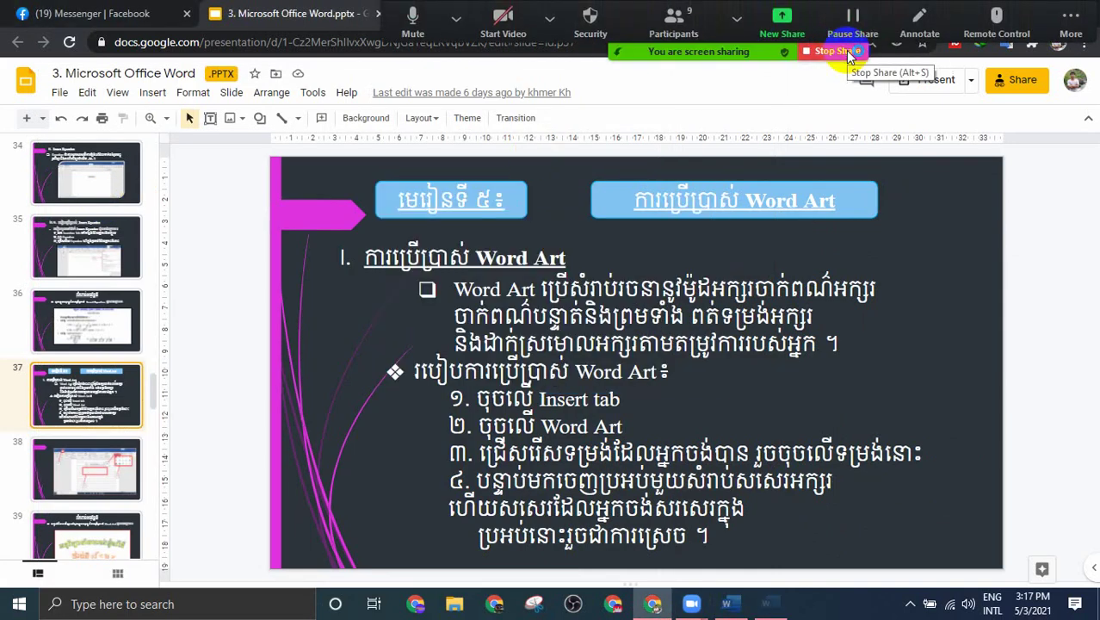
left_click(843, 48)
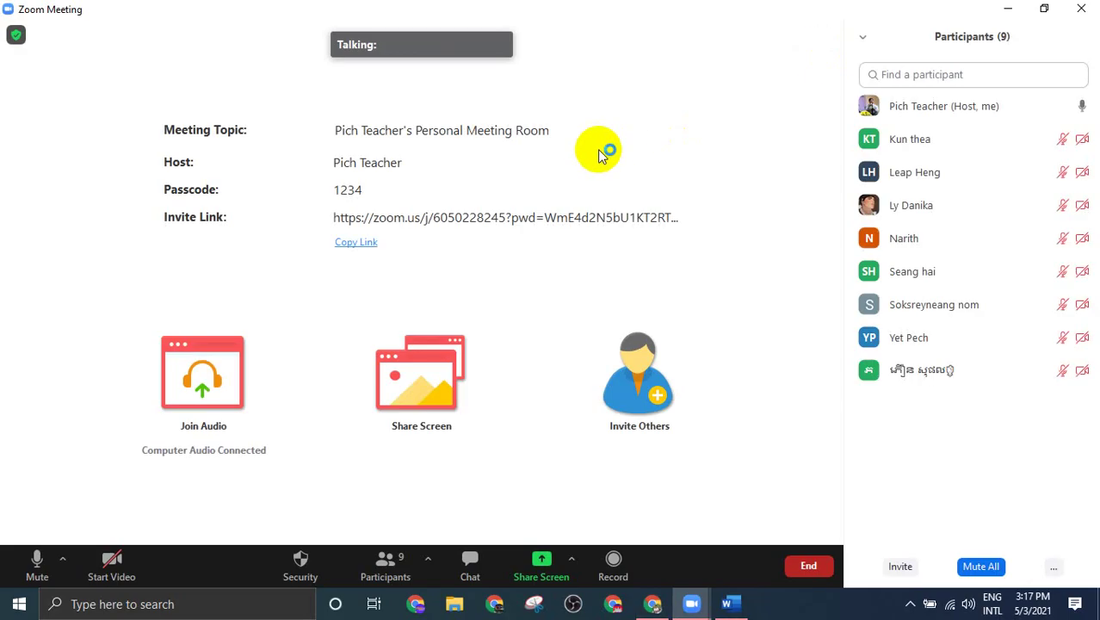
Step: Share the Microsoft Word window in the Zoom meeting
left_click(527, 561)
left_click(659, 452)
left_click(895, 520)
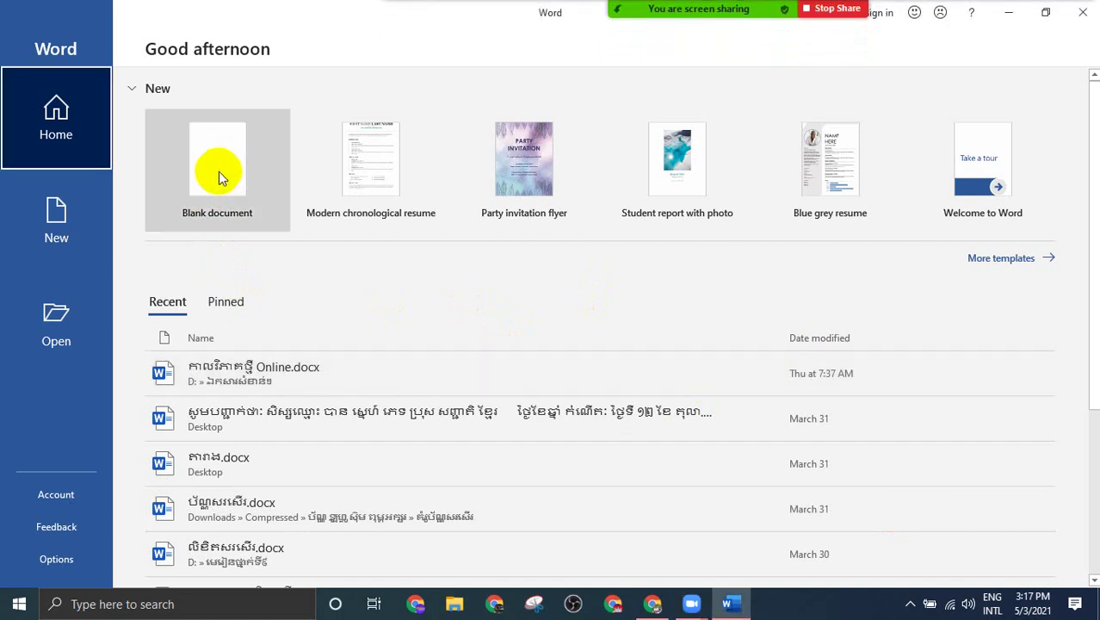
Step: Create a blank document, zoom to 100%, and place the cursor at the page start
left_click(218, 172)
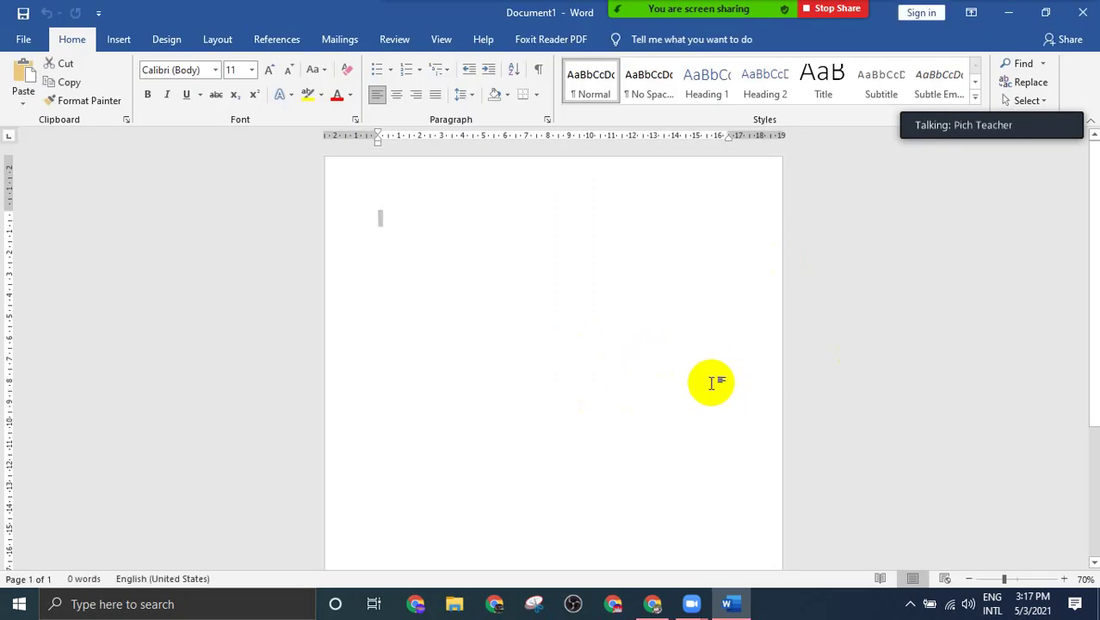
left_click(1064, 579)
left_click(1065, 579)
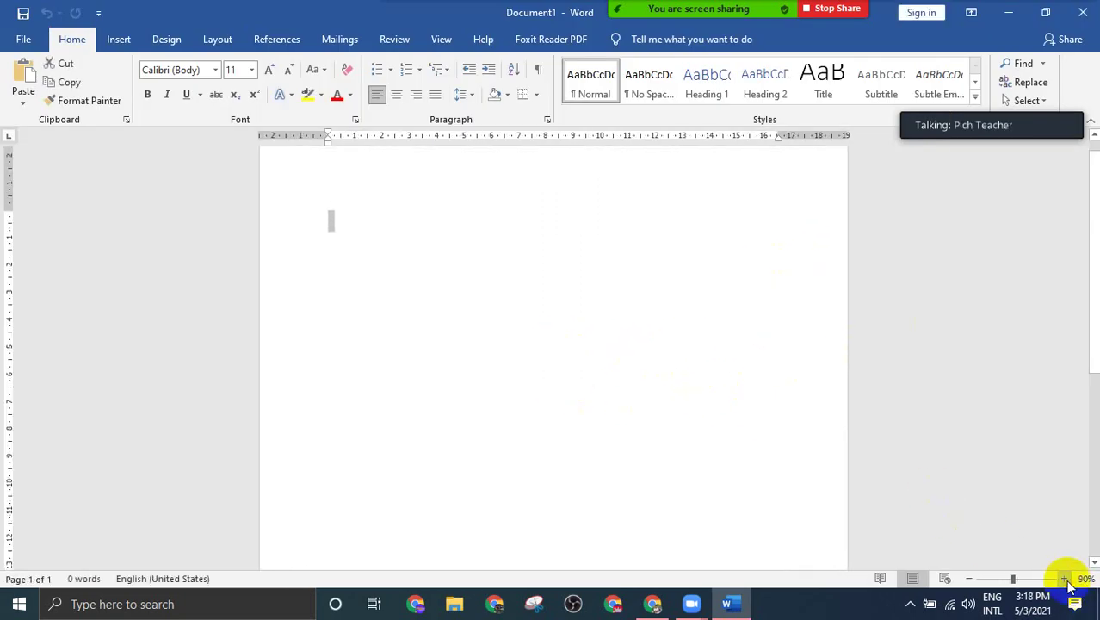
left_click(1065, 579)
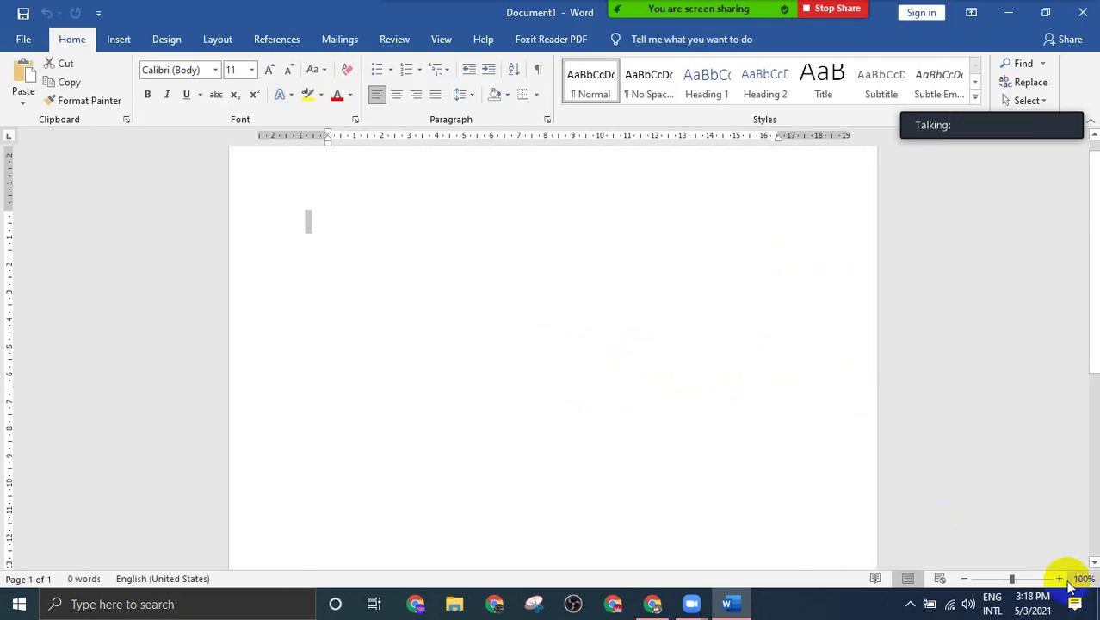
left_click(314, 233)
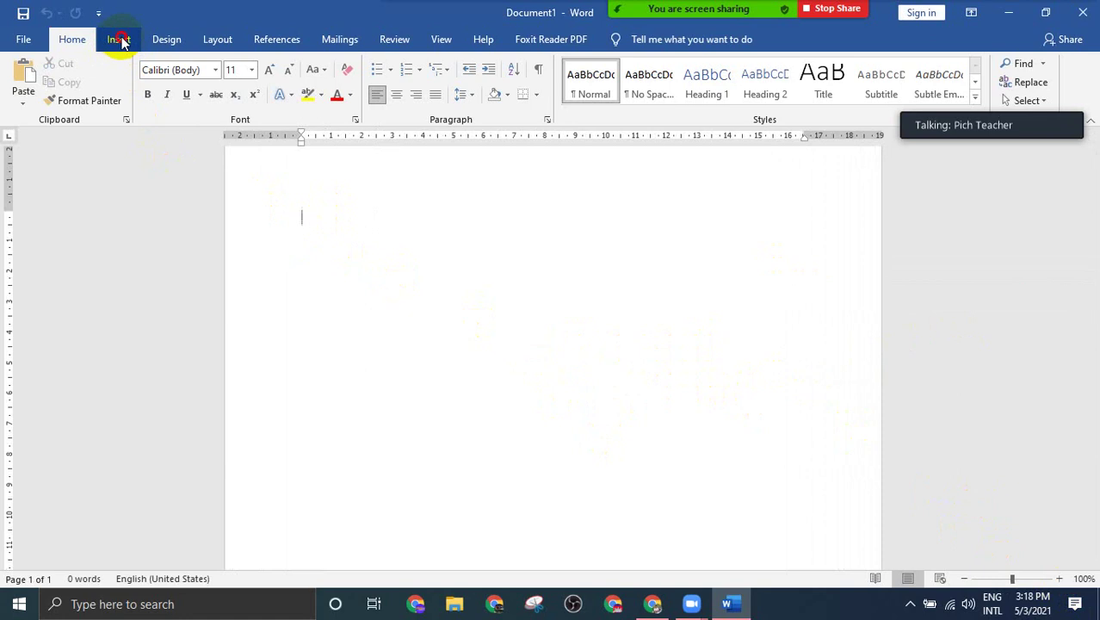
left_click(121, 40)
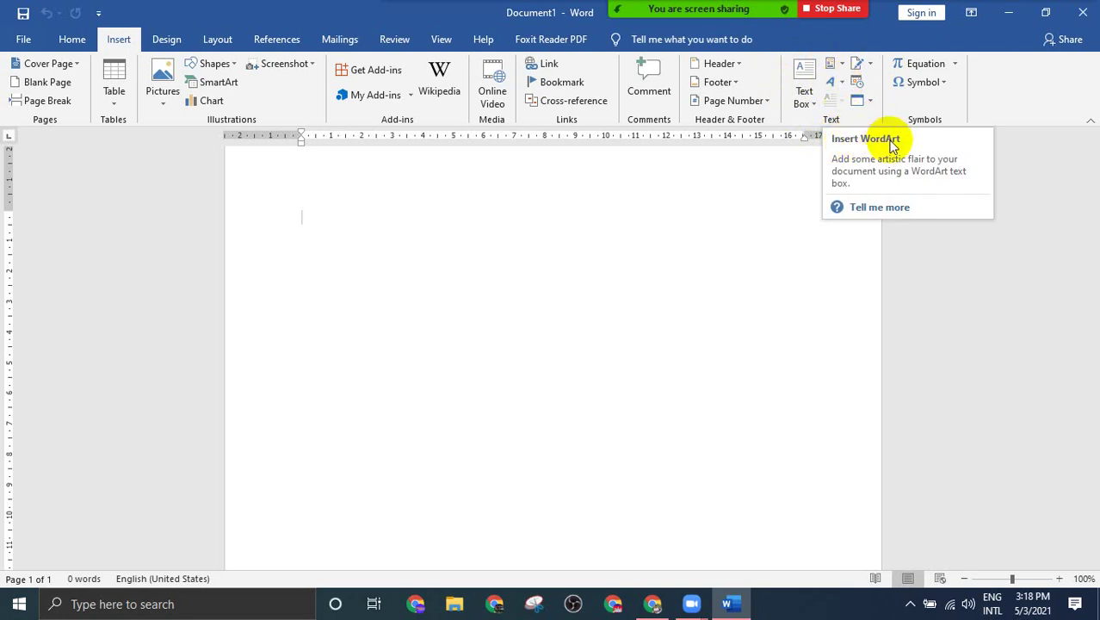
Step: Insert orange-outline WordArt with Khmer lines 'Kingdom of Cambodia' and 'Nation, Religion, King'
left_click(842, 83)
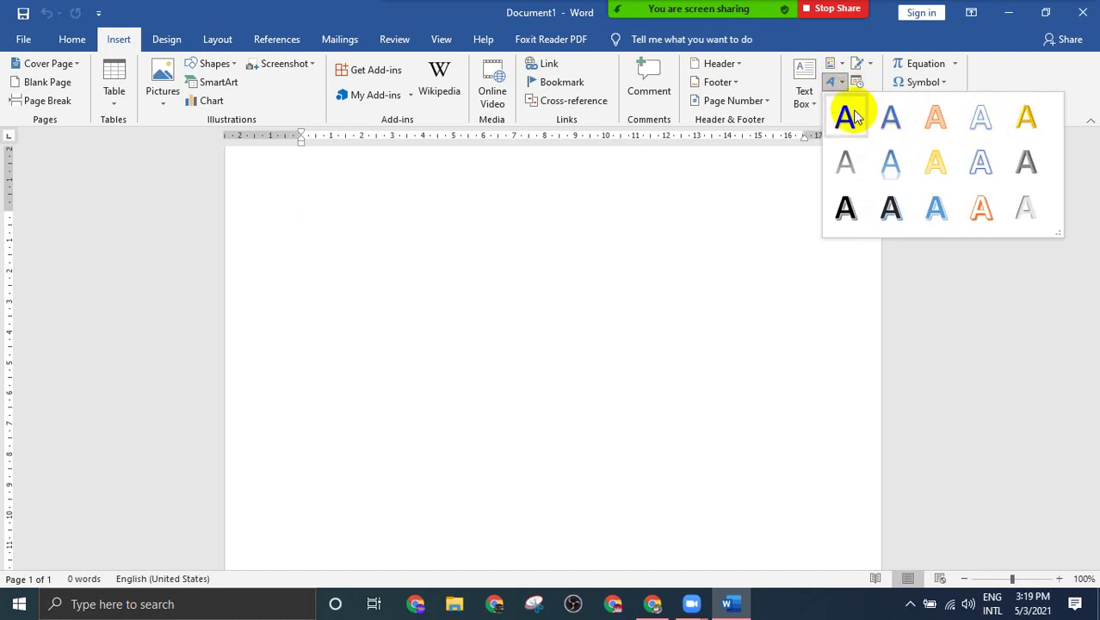
left_click(987, 216)
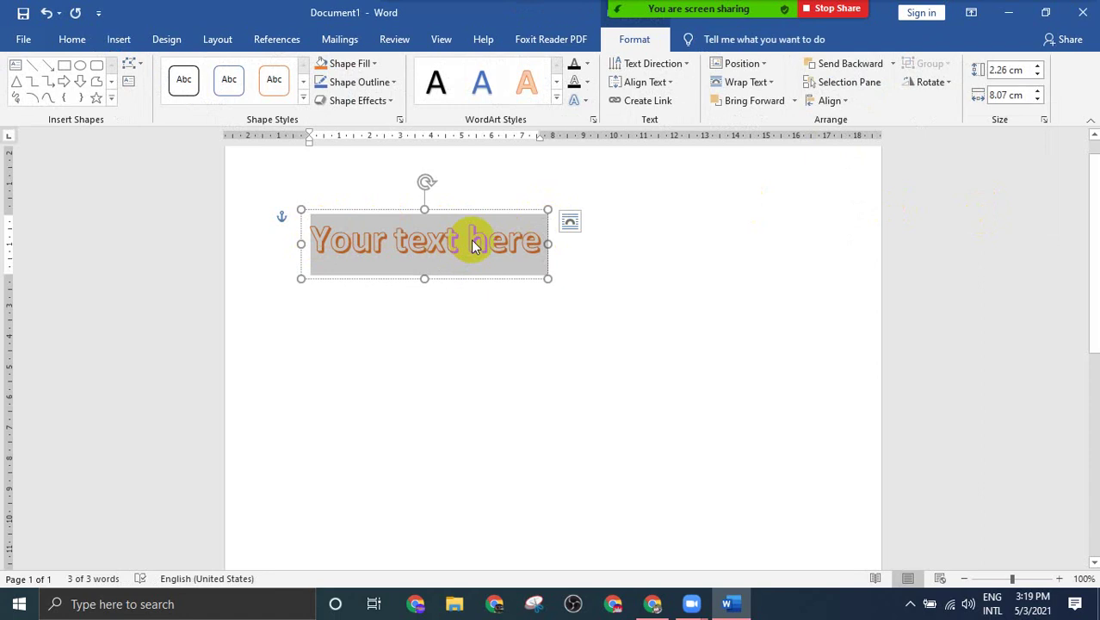
key("super+space")
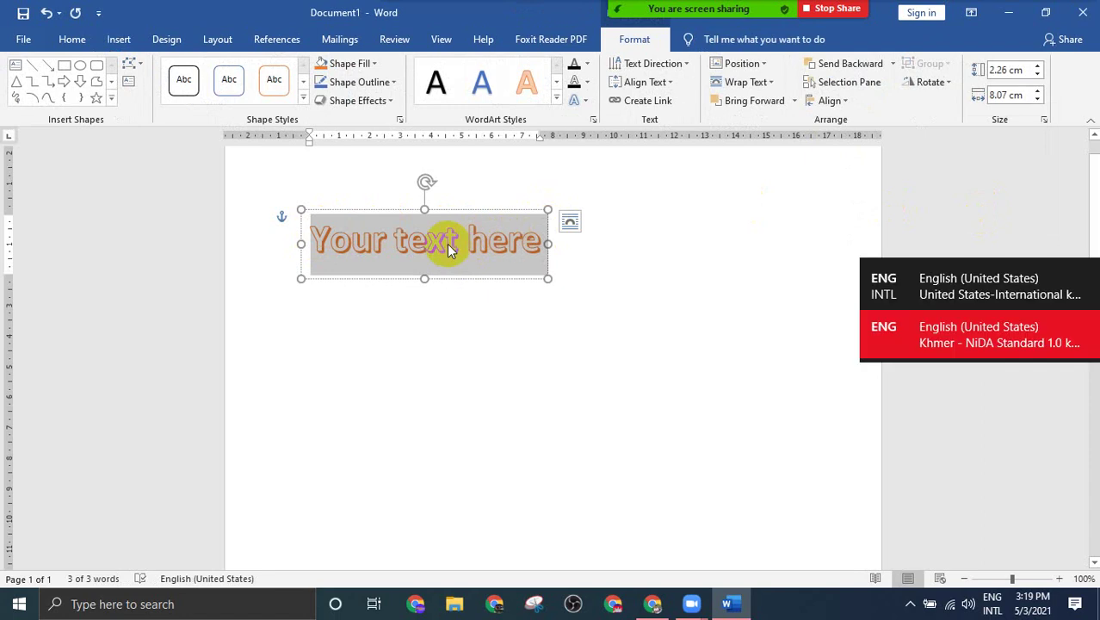
type("ព្រ")
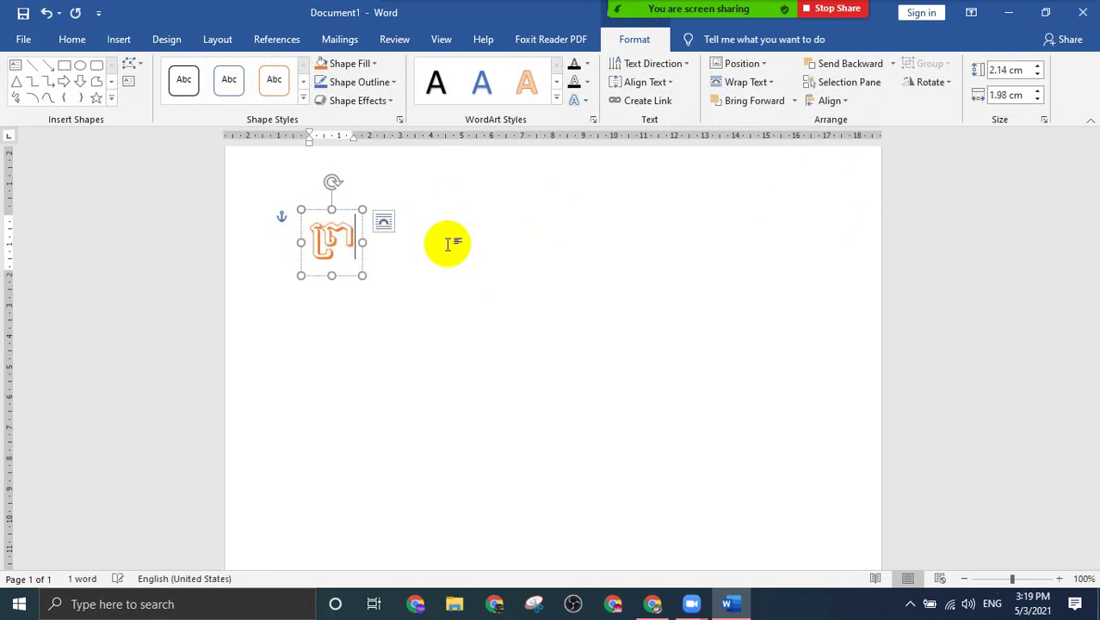
type("ះរាជ")
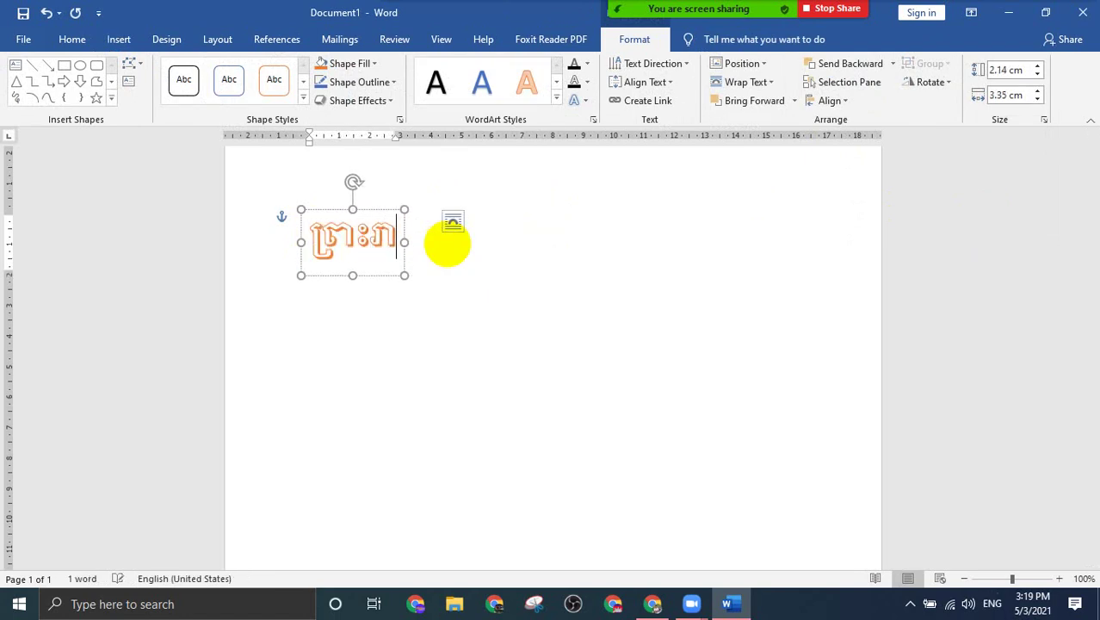
type("ាណាចក")
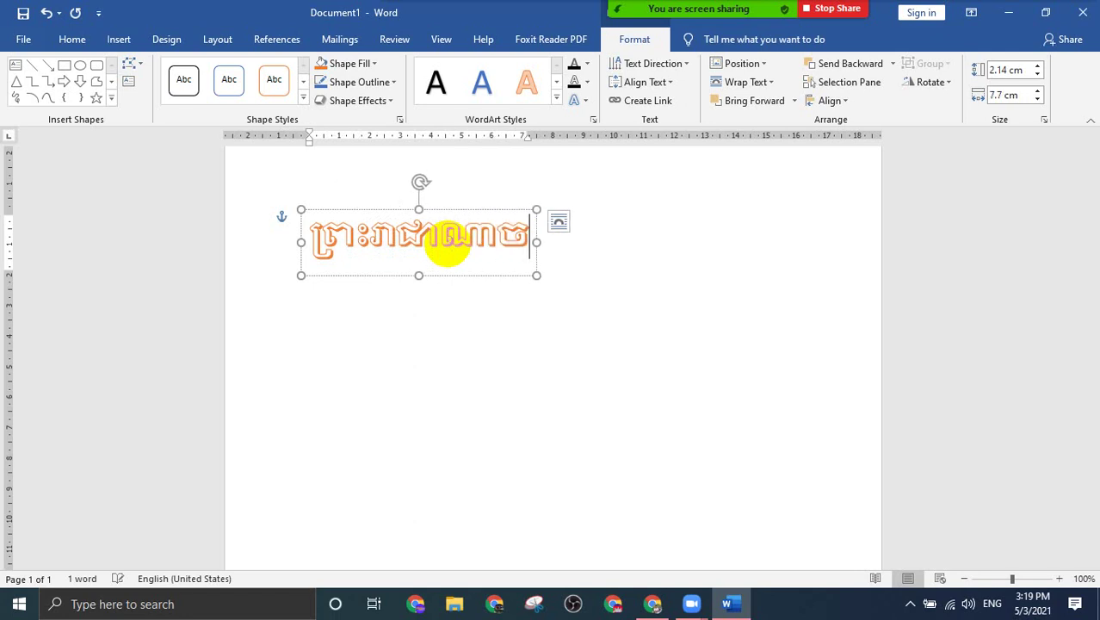
type("្រកម្ពុប")
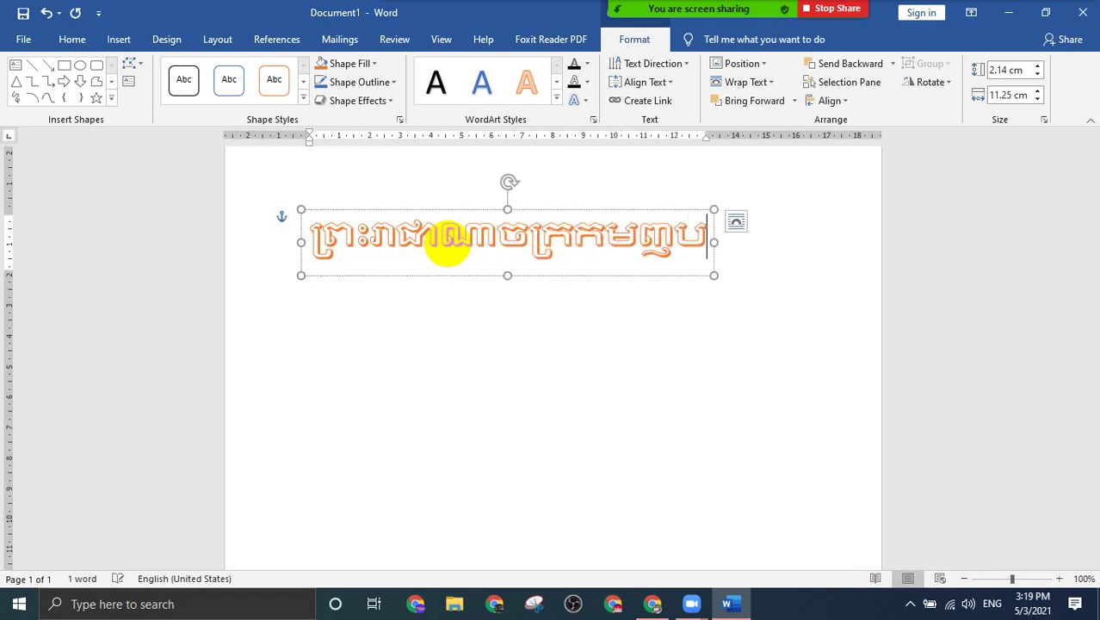
key("BackSpace")
key("BackSpace")
key("BackSpace")
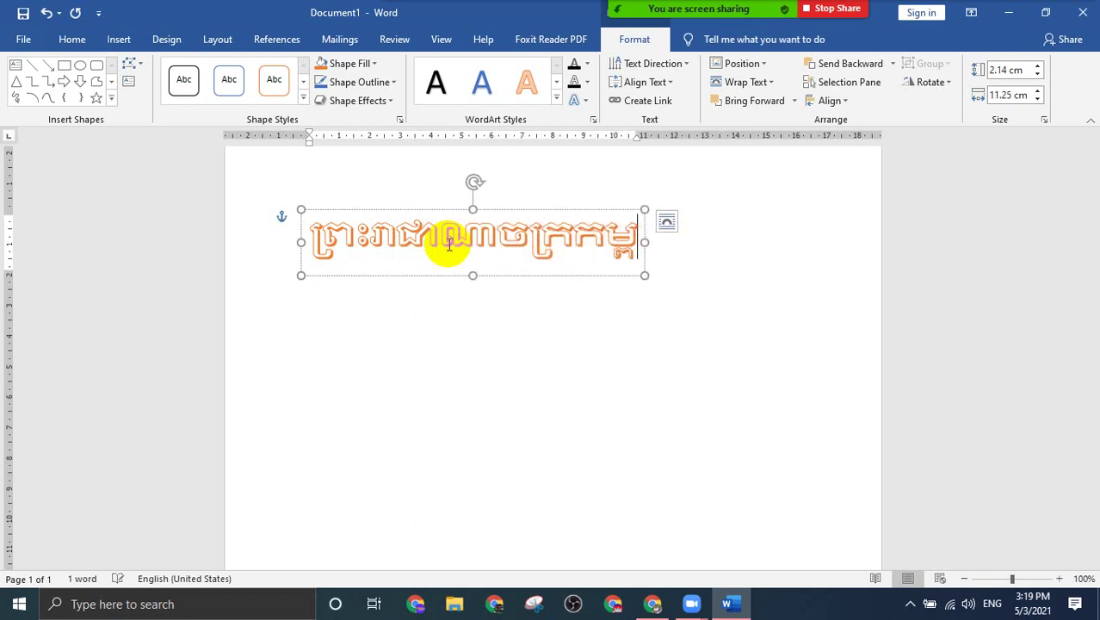
type("ពជា")
key("Return")
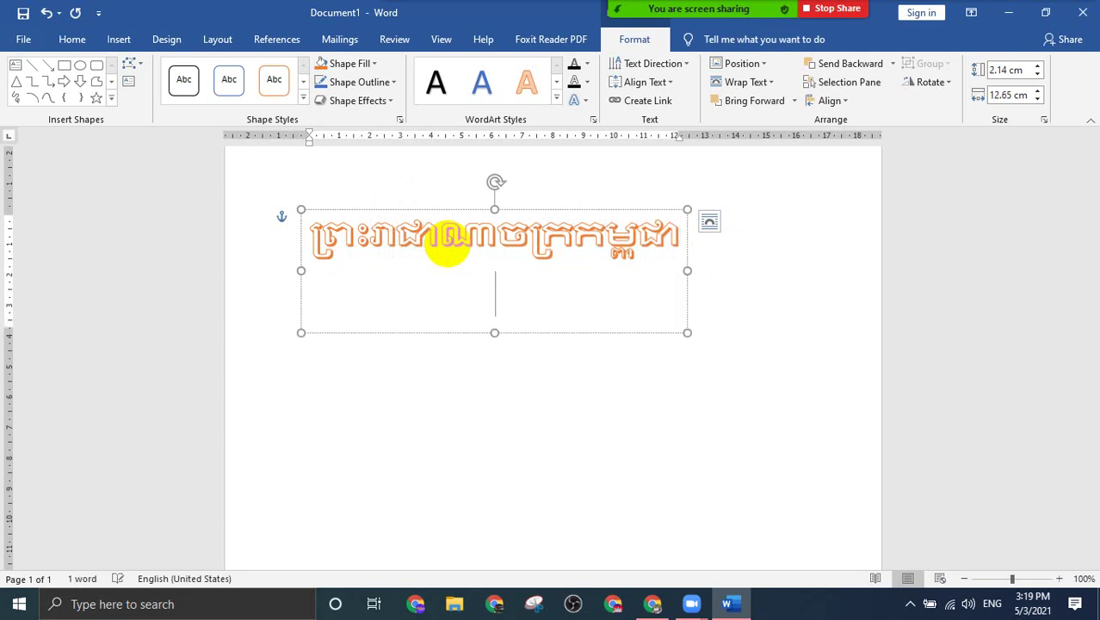
type("ជាតិ")
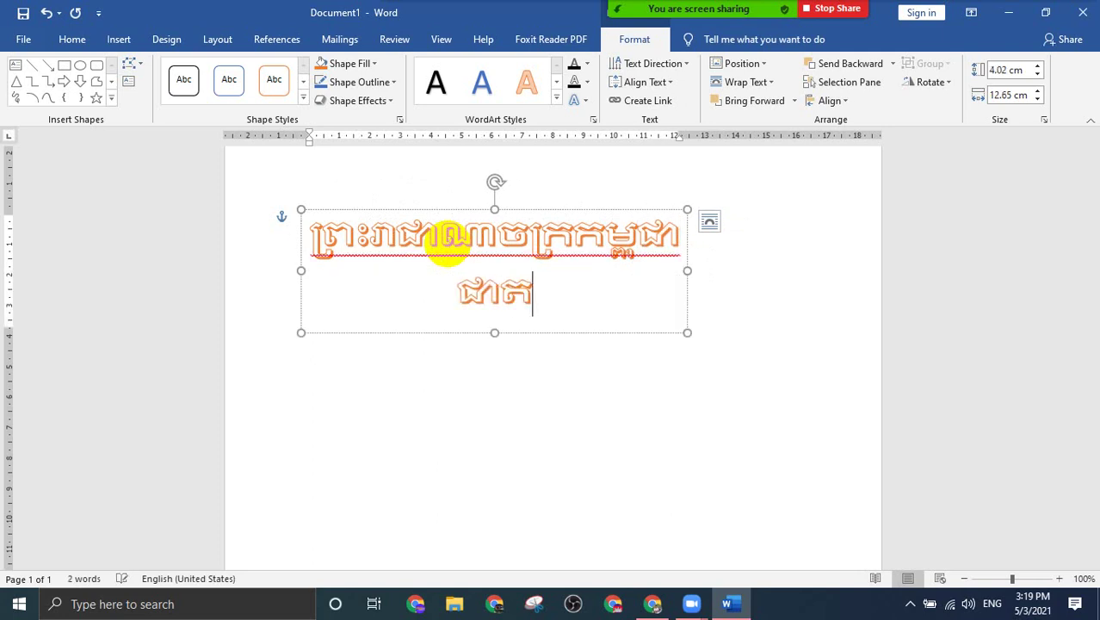
type(" សាស")
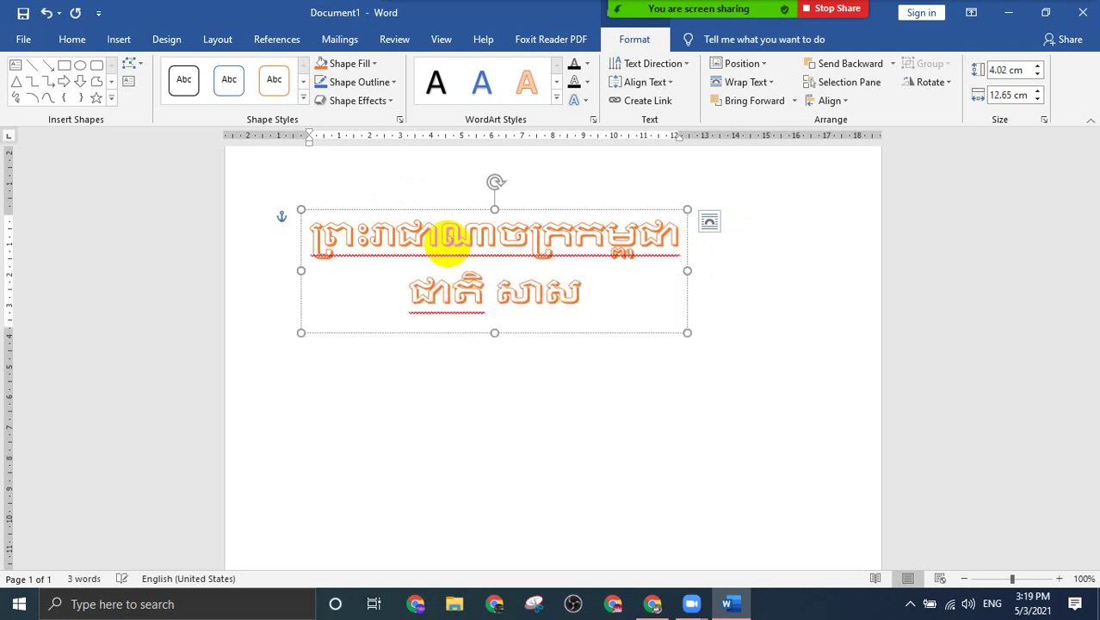
type("នា ព្រះ")
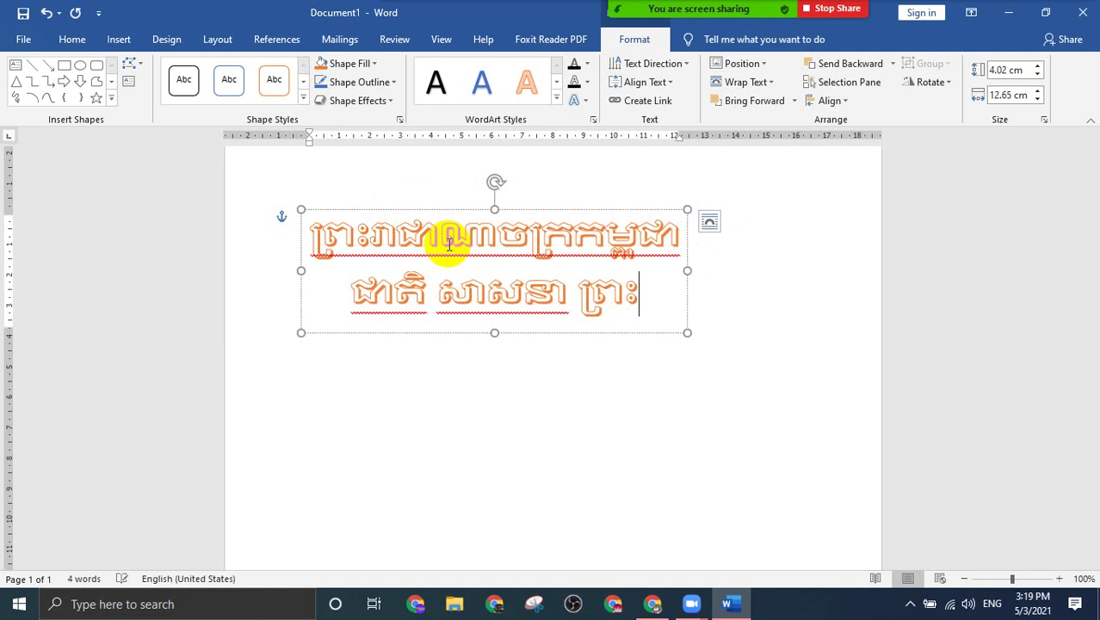
type("មហា")
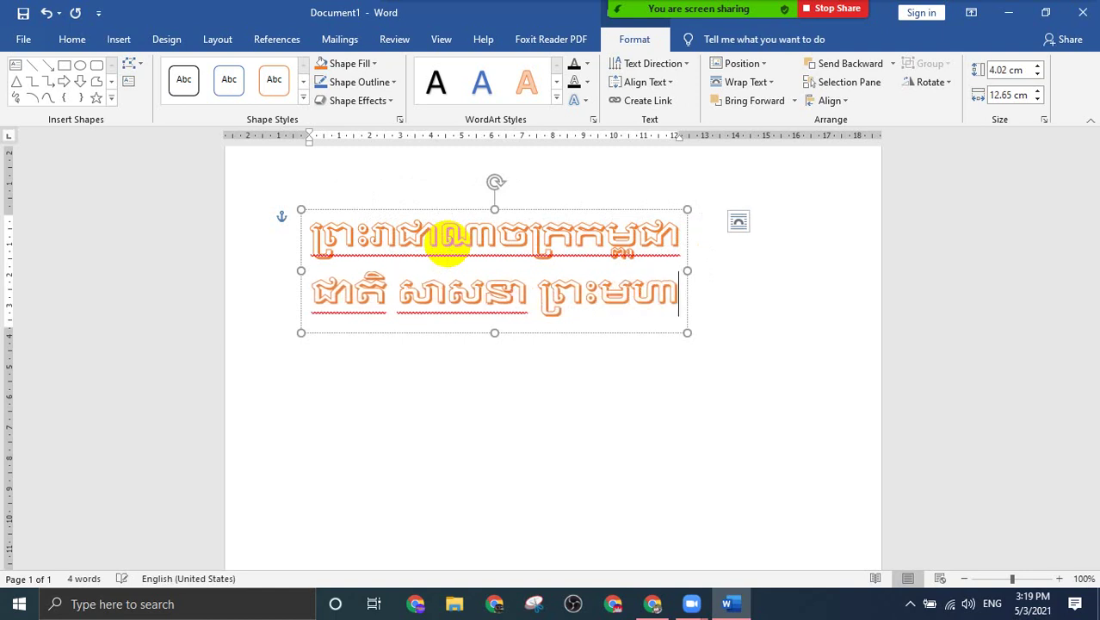
type("ក្សត្រ")
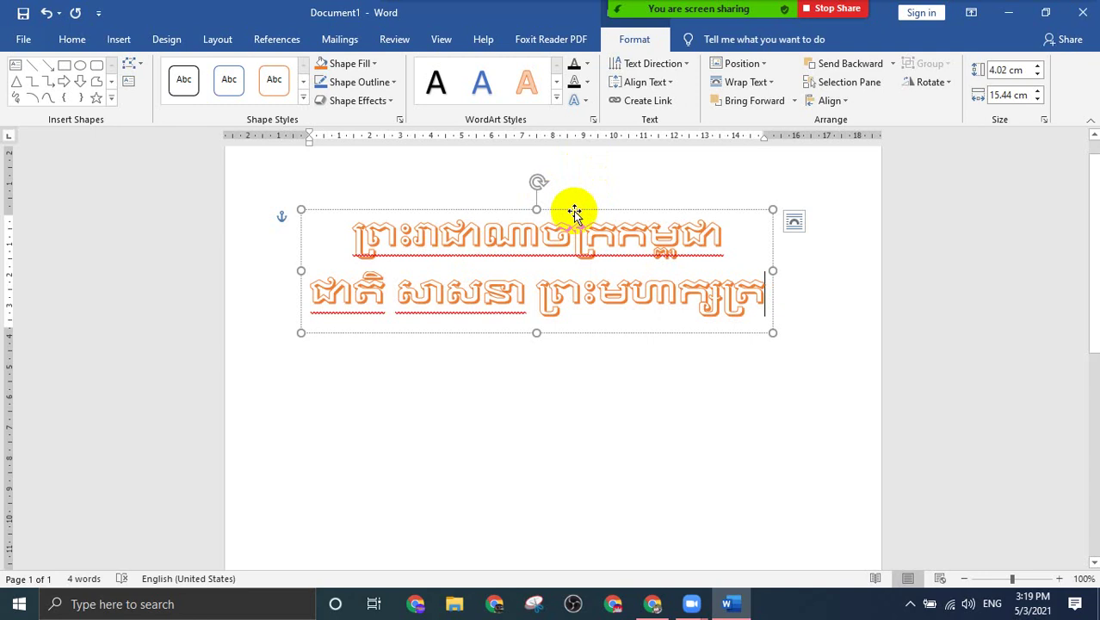
Step: Drag the Khmer WordArt onto the page's horizontal centre guide
left_click_drag(570, 209, 584, 209)
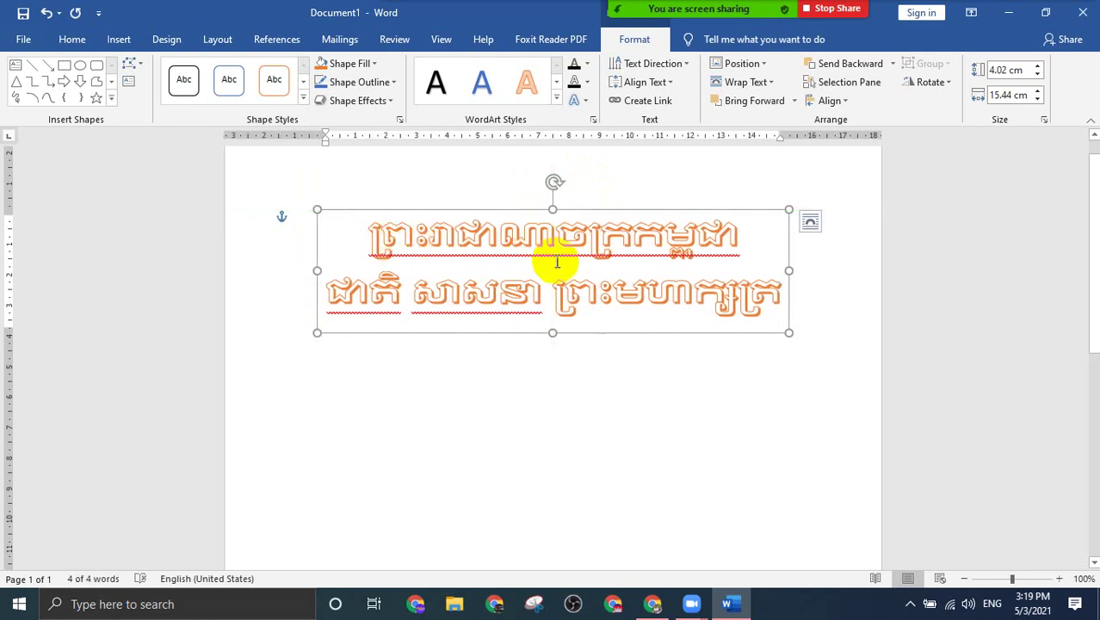
scroll(556, 259, "up", 5)
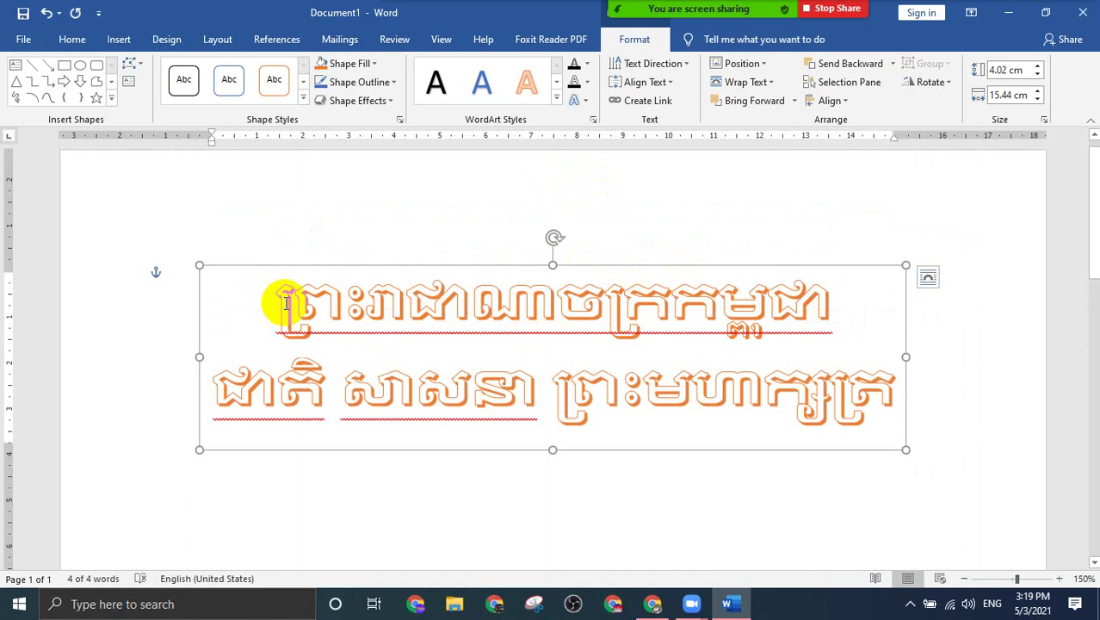
scroll(287, 303, "up", 1)
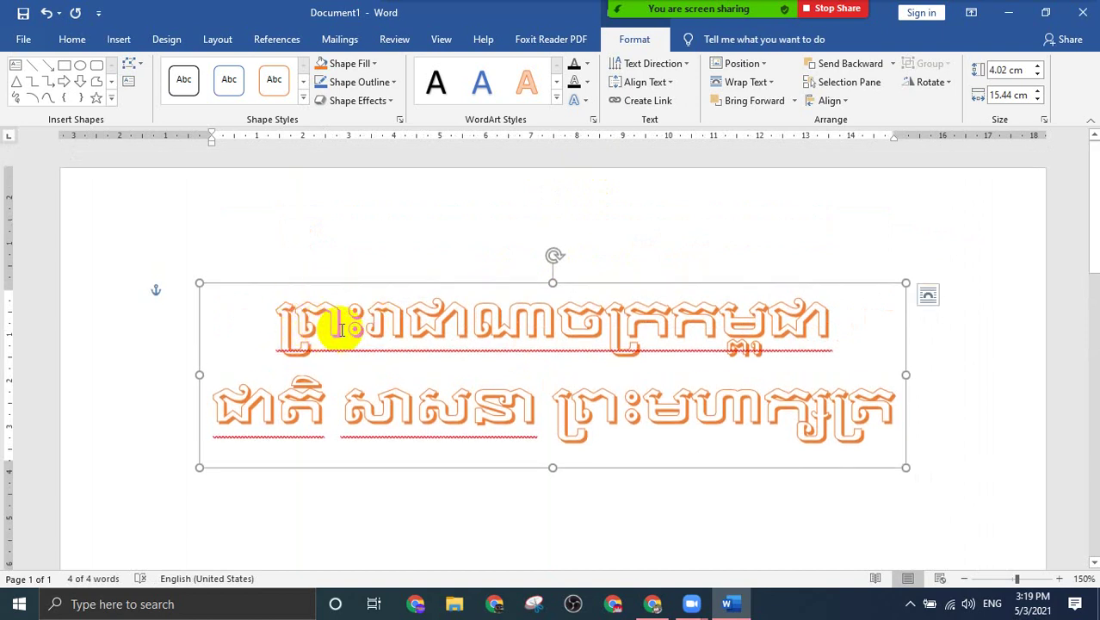
scroll(342, 330, "up", 2, "ctrl")
scroll(343, 322, "down", 3, "ctrl")
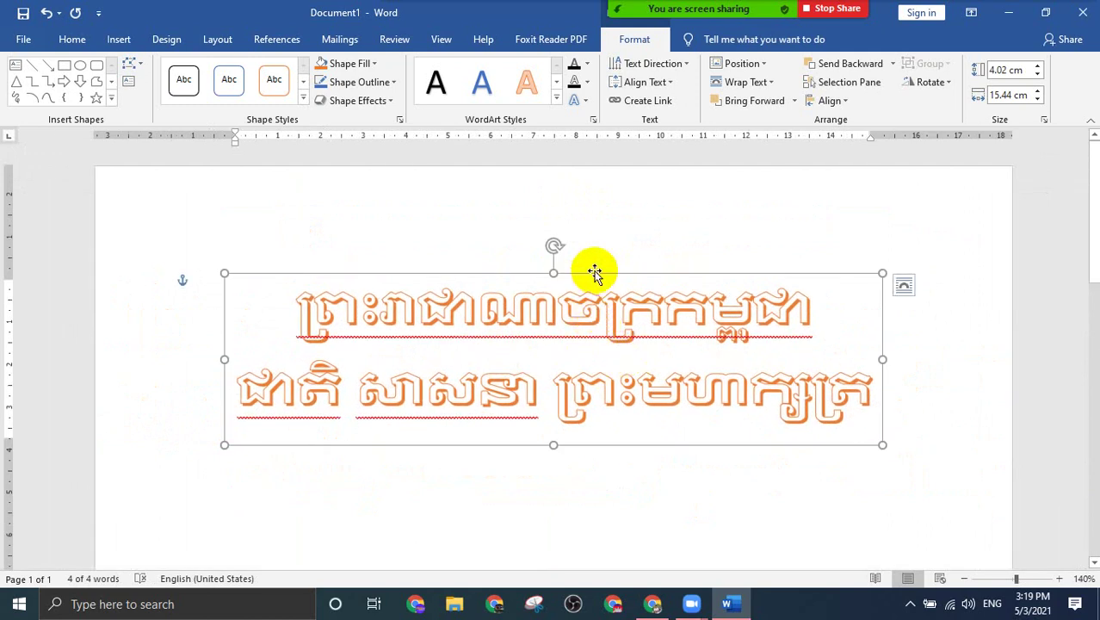
Step: Type a Khmer line above the WordArt and move the WordArt lower
left_click(262, 252)
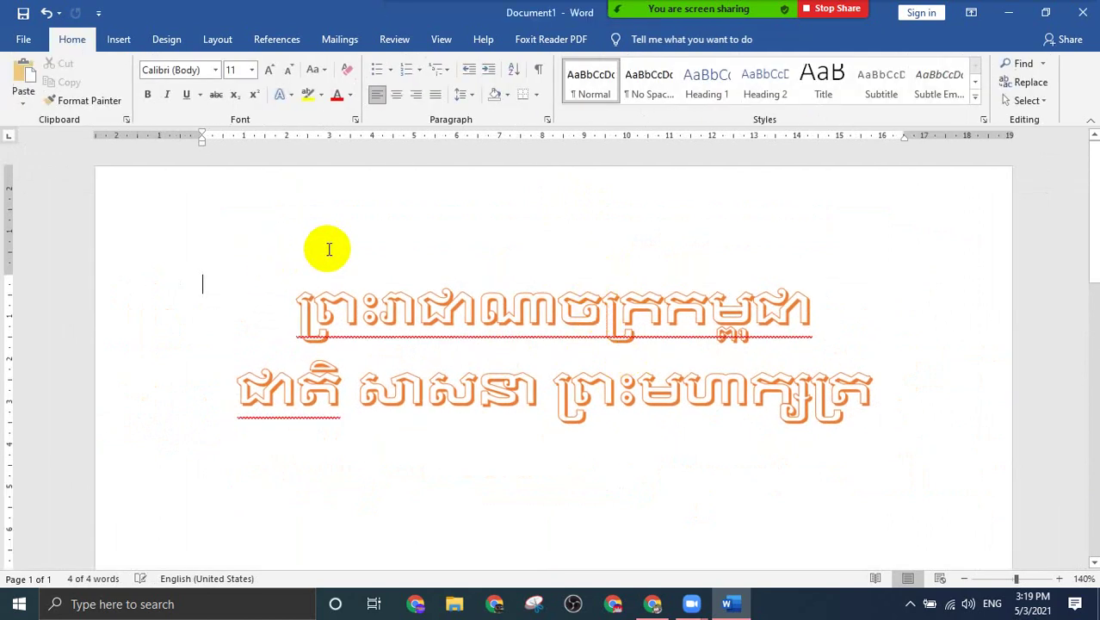
type("ព្រះរាជាណាចក្រកម្ពុជា")
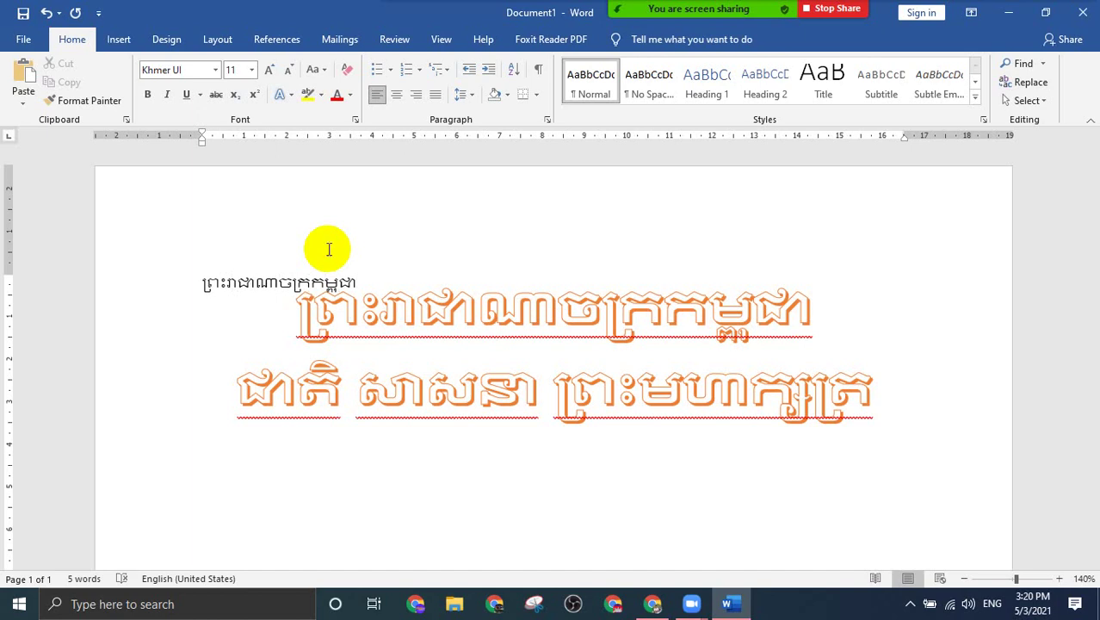
left_click(503, 319)
left_click_drag(535, 275, 541, 346)
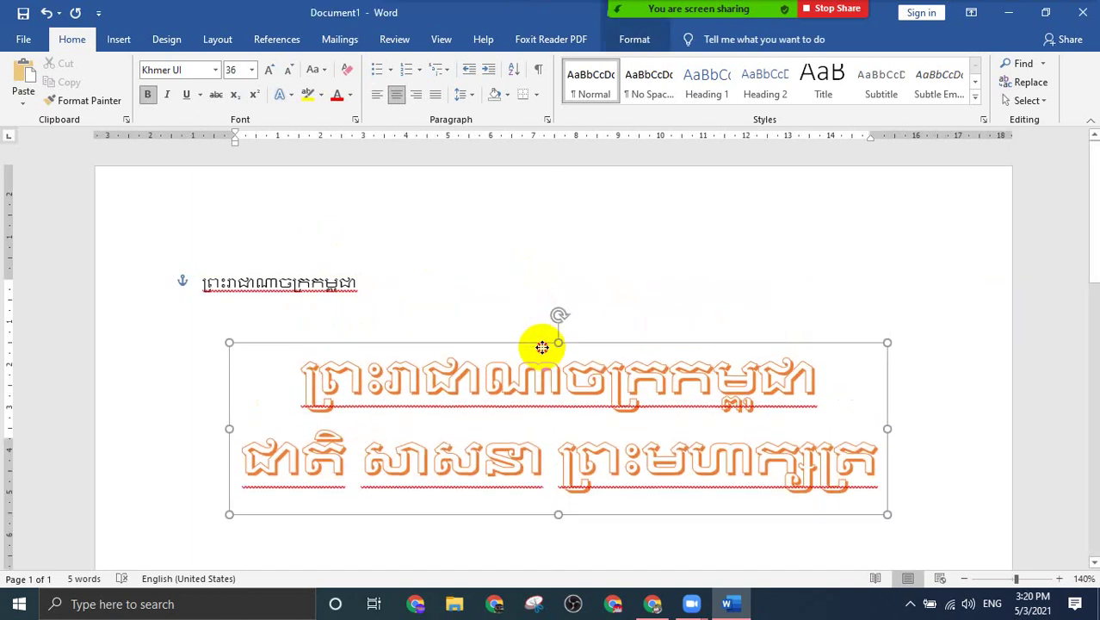
Step: Make the Khmer title line red, centred and 36 pt
left_click_drag(356, 283, 199, 284)
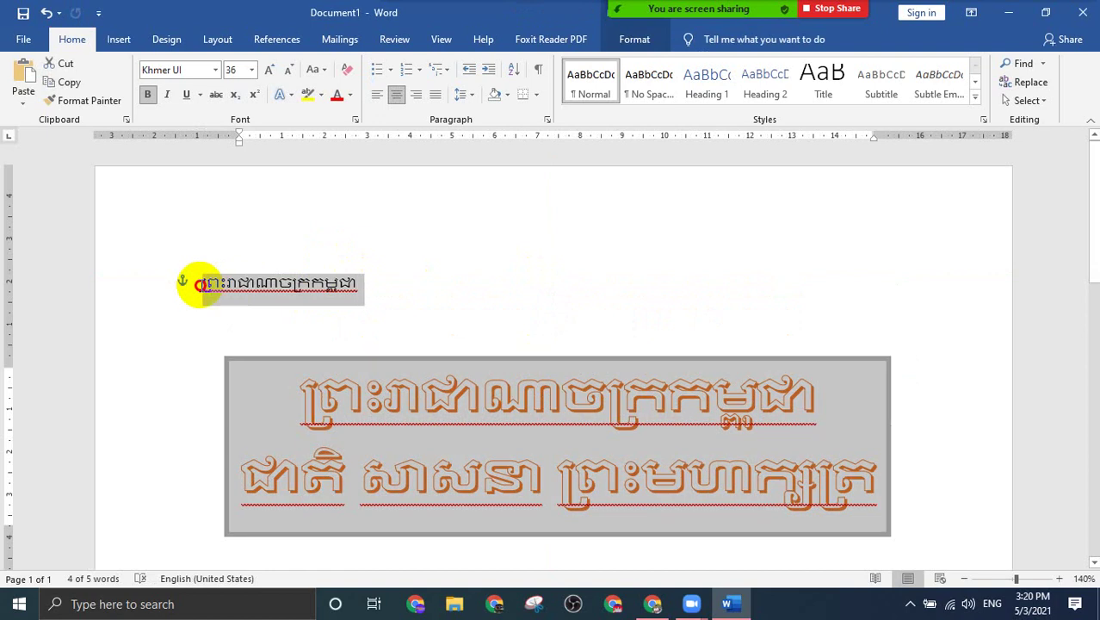
left_click(340, 101)
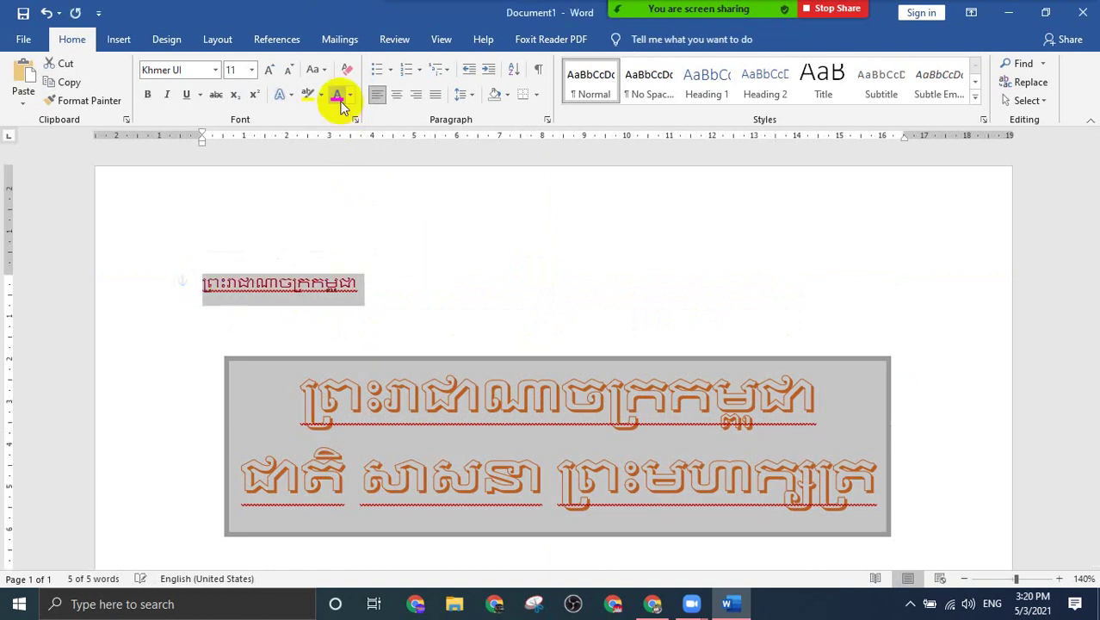
left_click(398, 95)
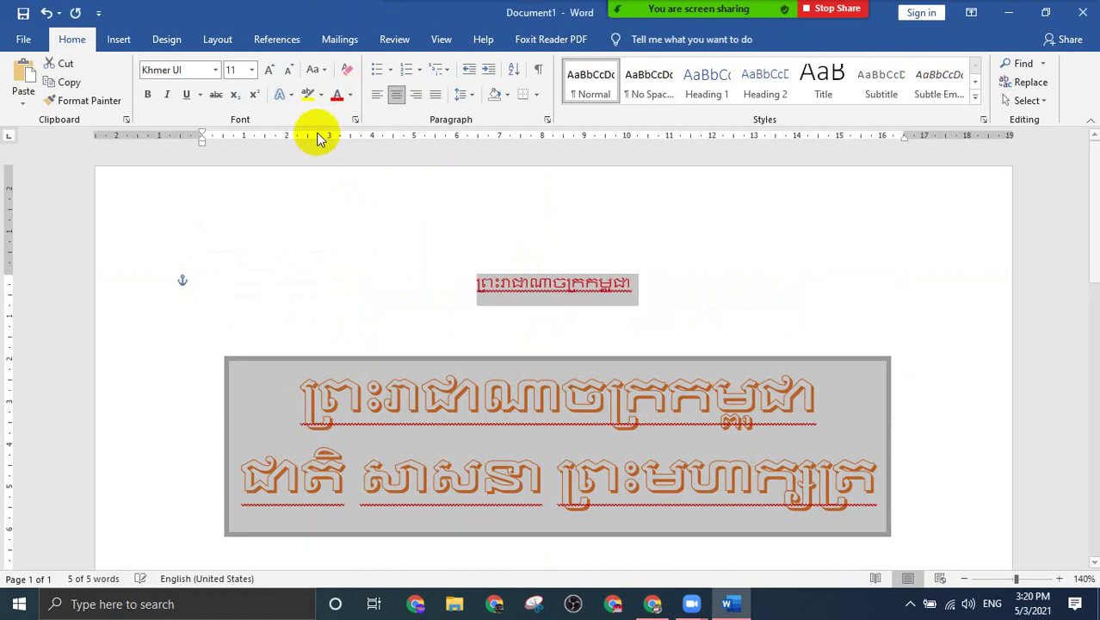
left_click(251, 70)
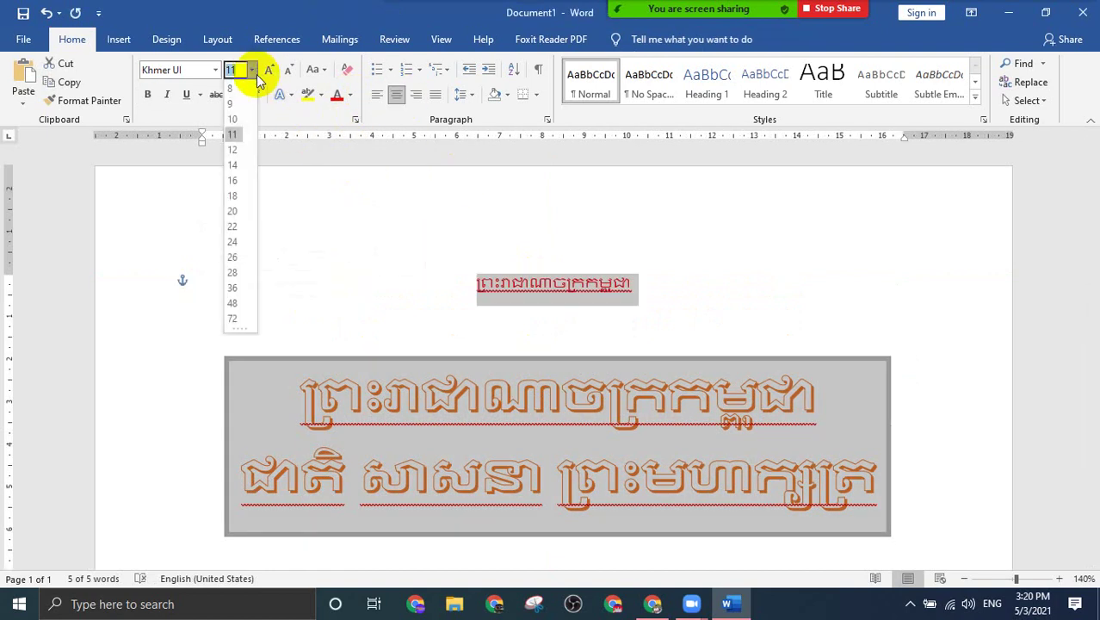
left_click(232, 287)
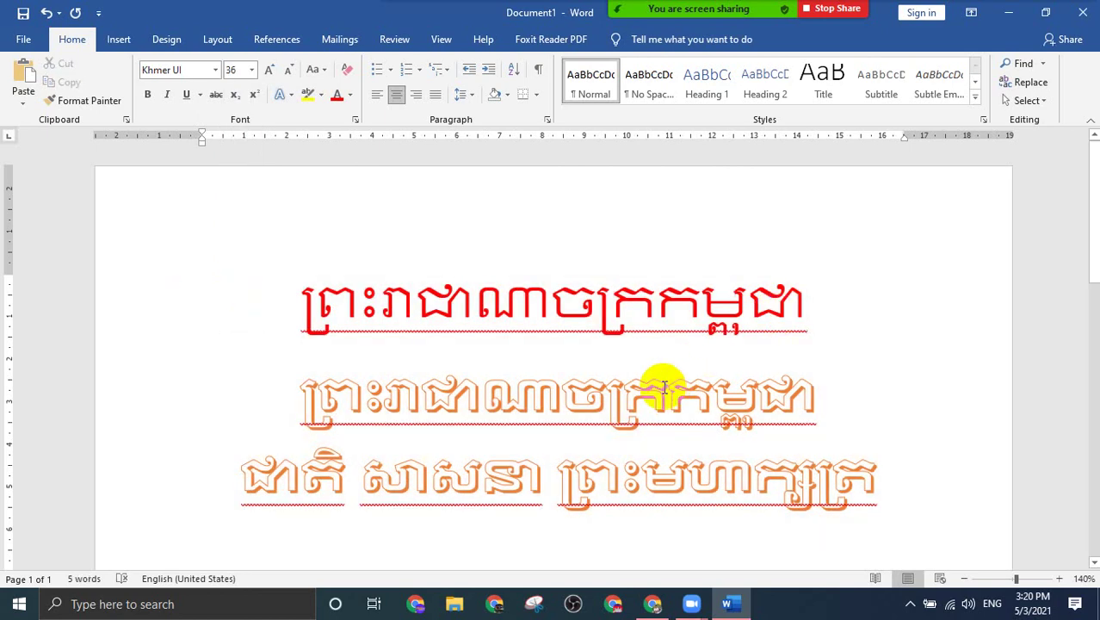
Step: Nudge the orange WordArt box slightly down and right
left_click(633, 368)
left_click_drag(634, 353, 640, 366)
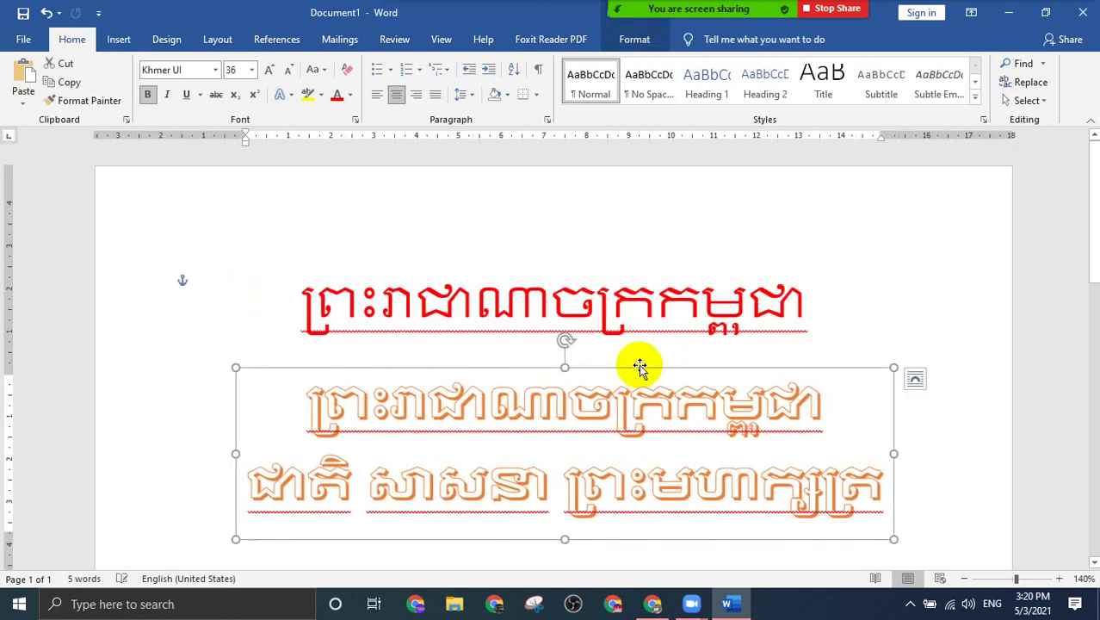
left_click(831, 318)
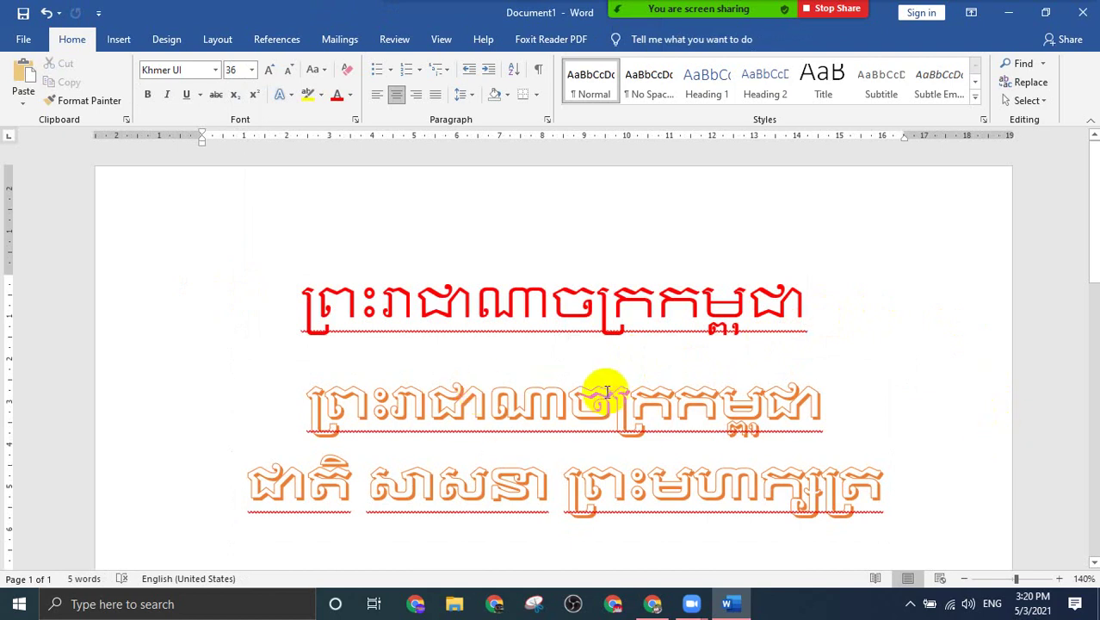
scroll(604, 393, "down", 1)
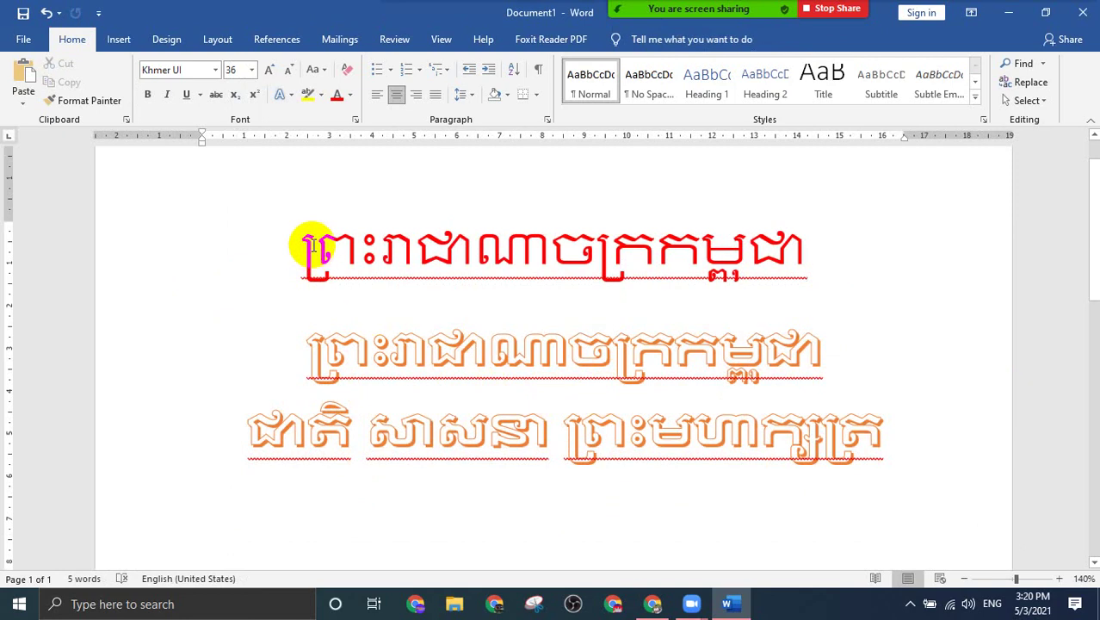
mouse_move(671, 26)
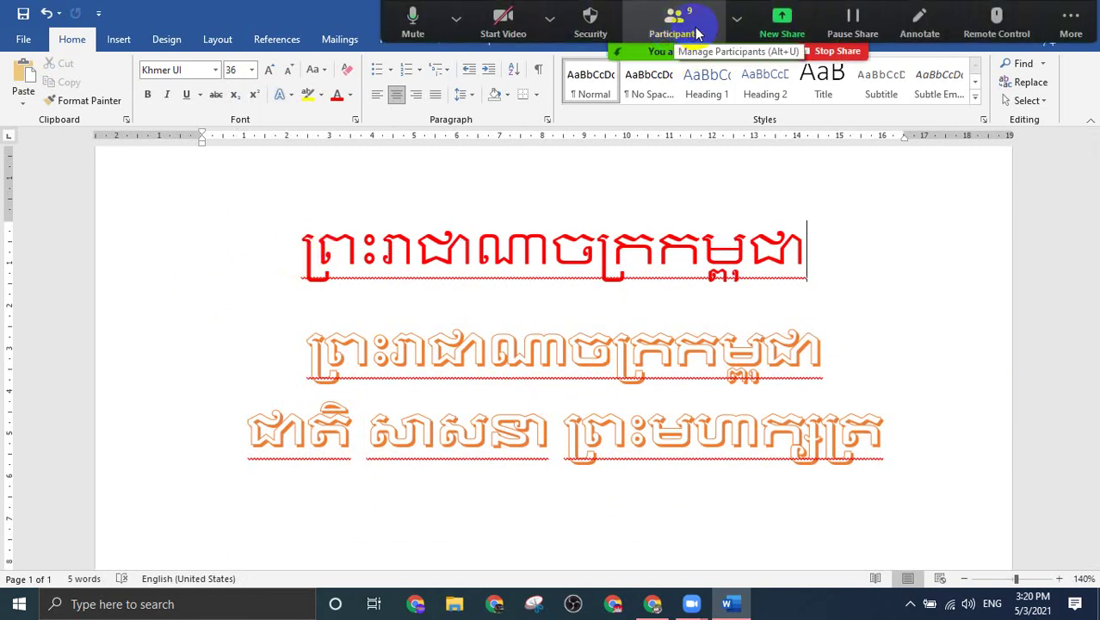
Step: Mute all Zoom meeting participants and minimise the Participants window
left_click(697, 33)
left_click(786, 419)
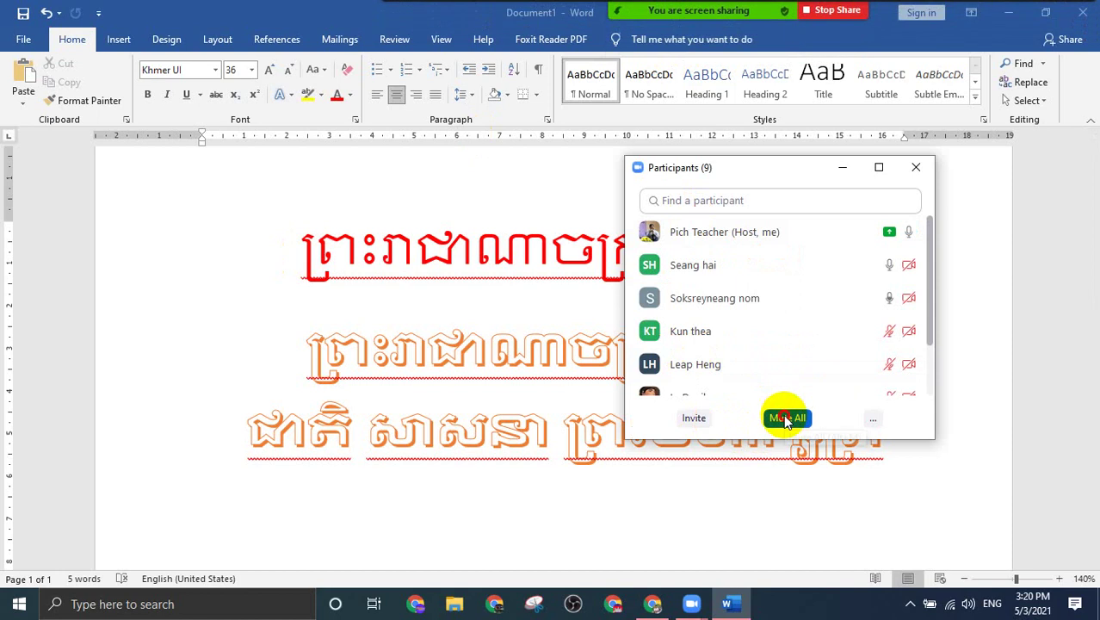
left_click(688, 344)
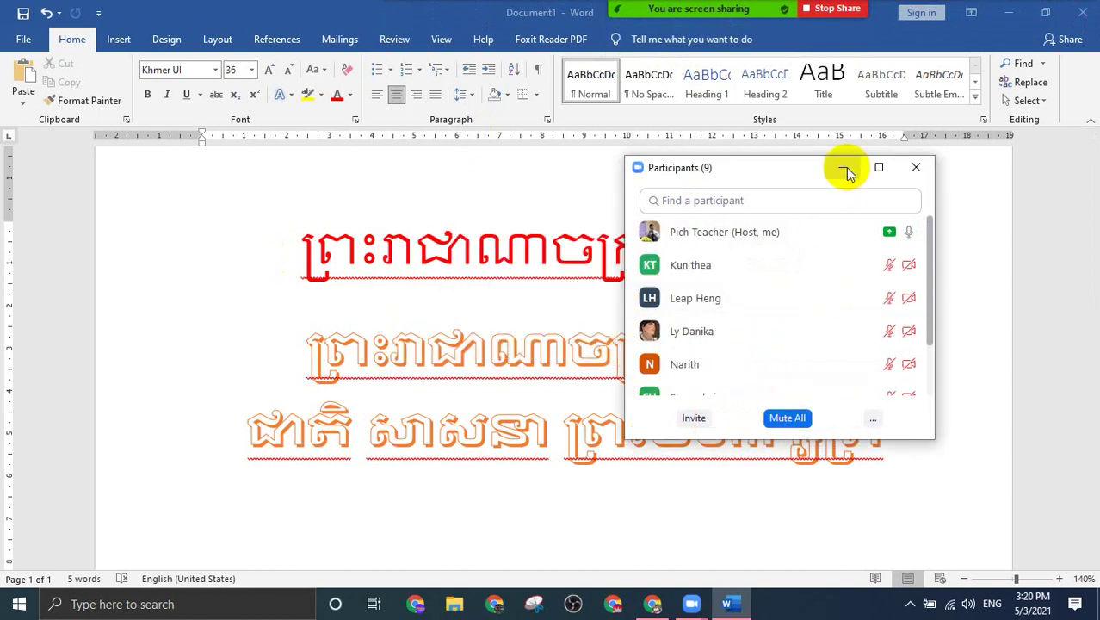
mouse_move(682, 7)
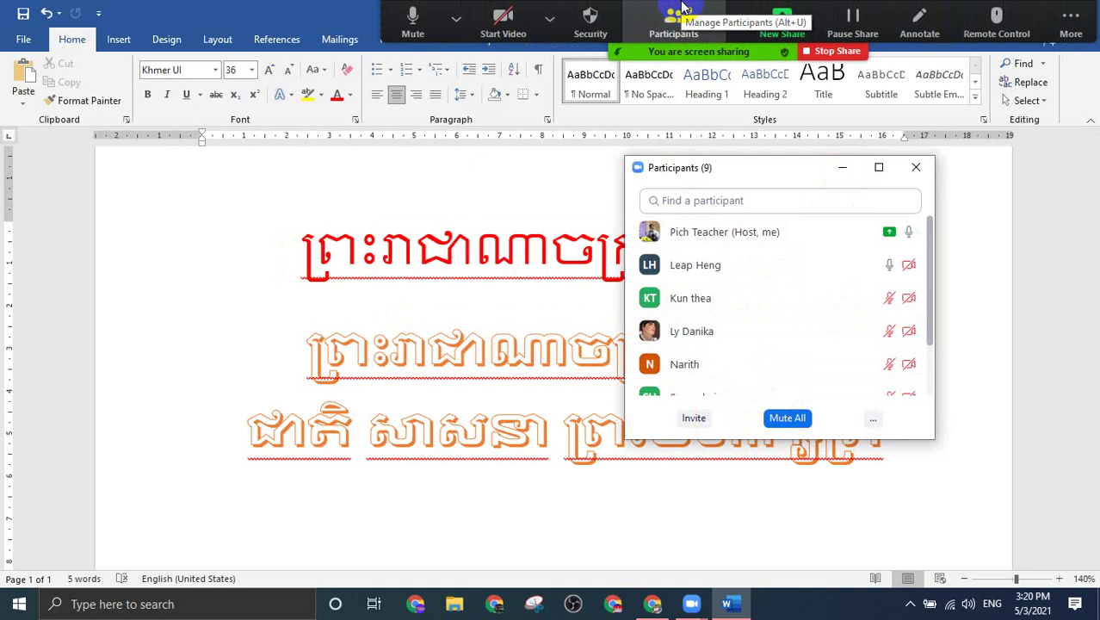
left_click(839, 169)
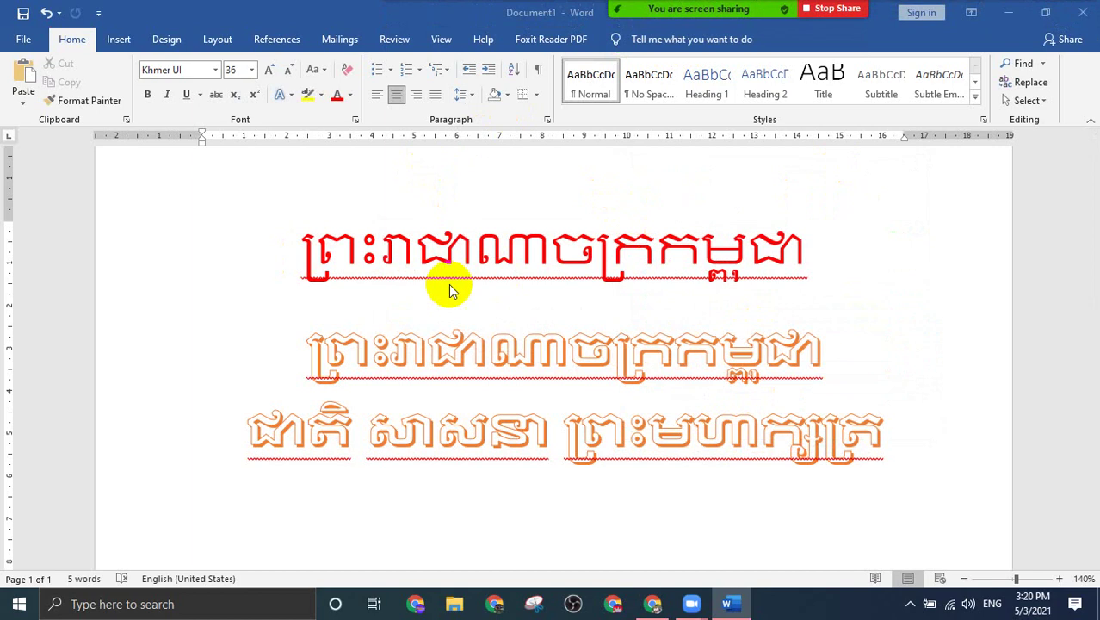
Step: Select the red title line, then select the whole WordArt shape
left_click(452, 342)
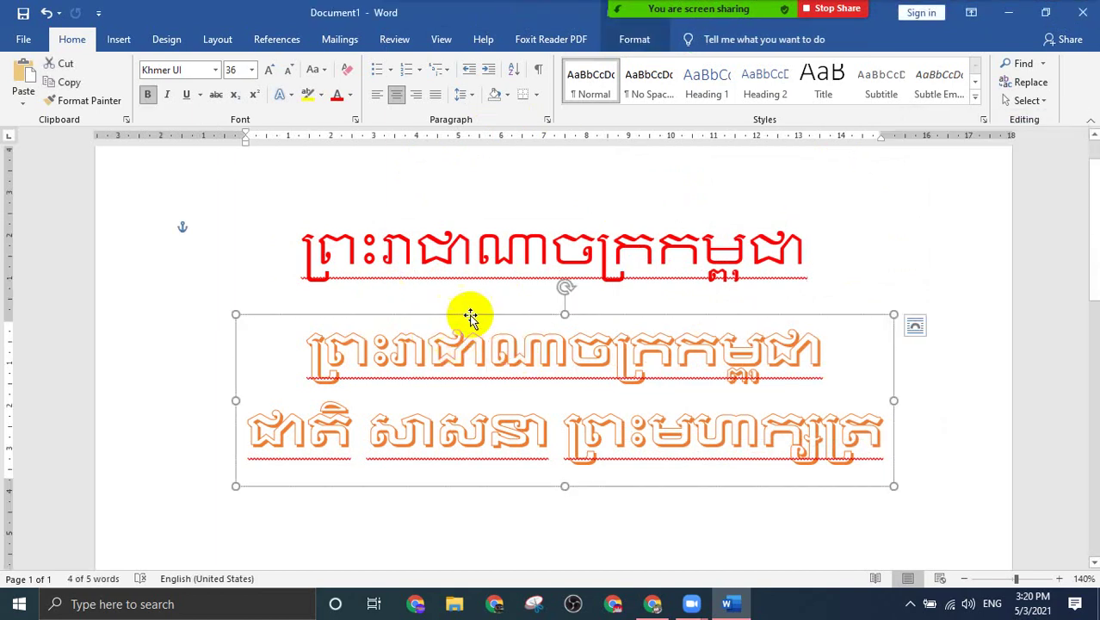
left_click(490, 250)
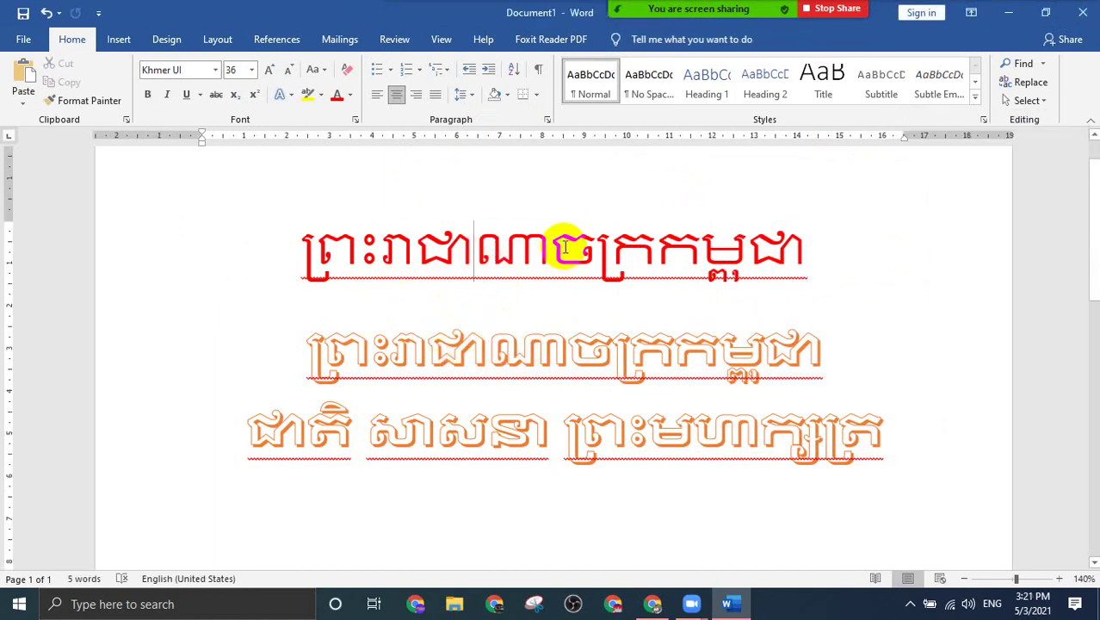
left_click_drag(305, 250, 796, 252)
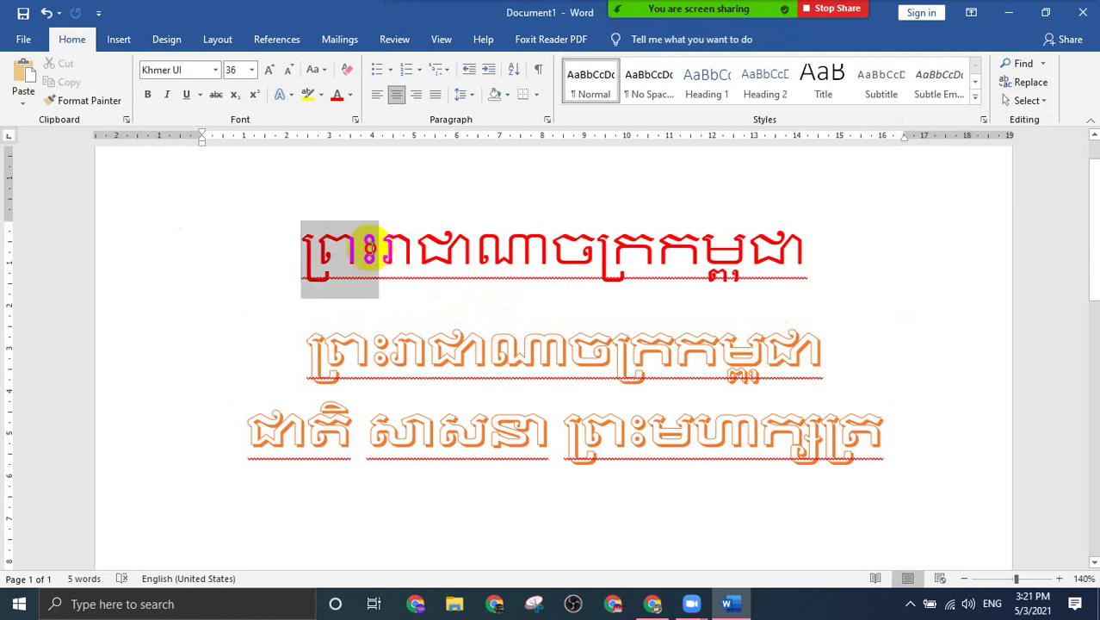
left_click(803, 256)
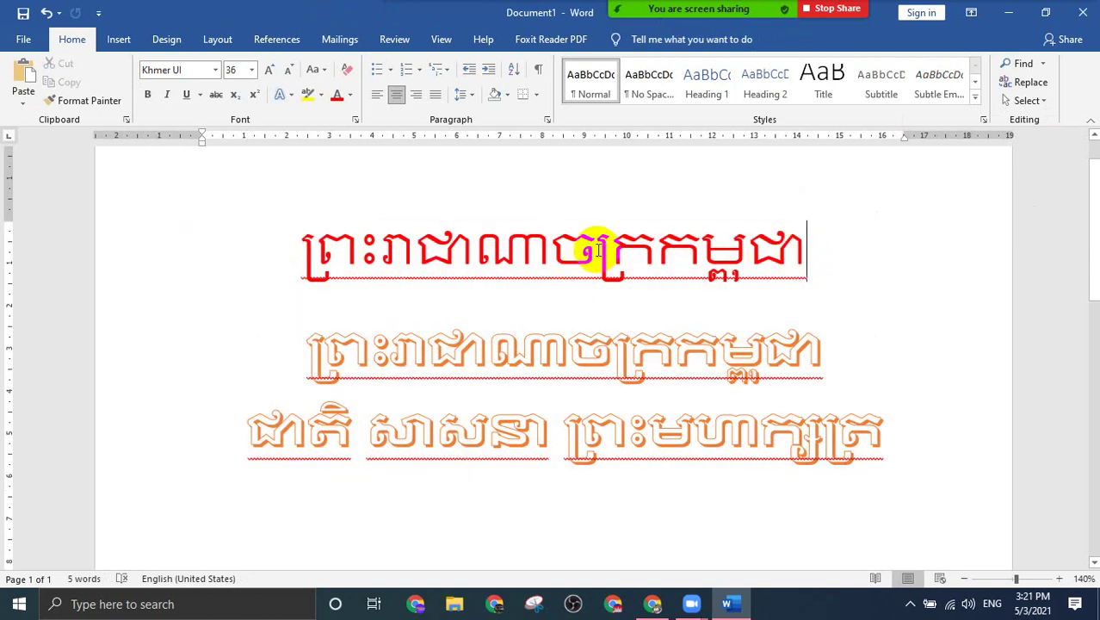
left_click(559, 353)
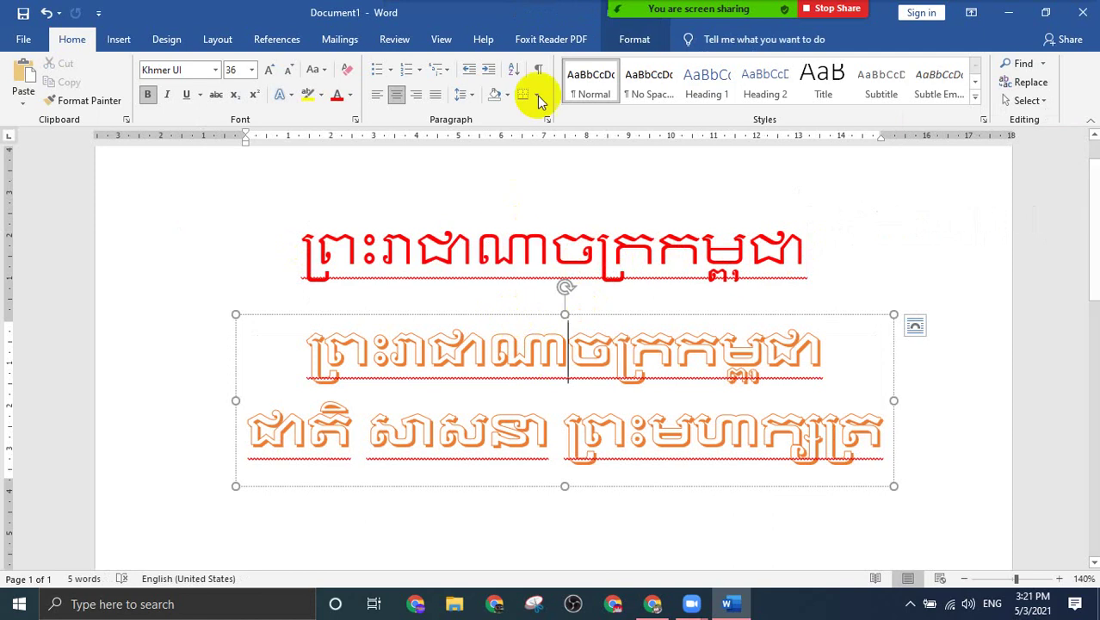
left_click(588, 315)
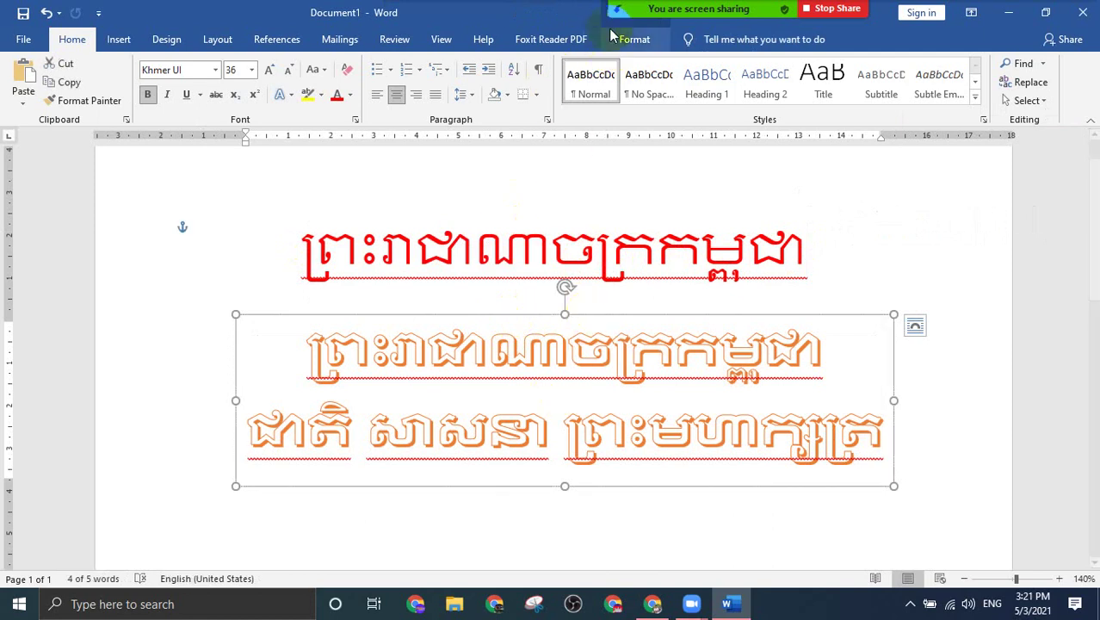
Step: Try blue-shadow and black-grey WordArt styles, then reapply the orange outline style
left_click(645, 42)
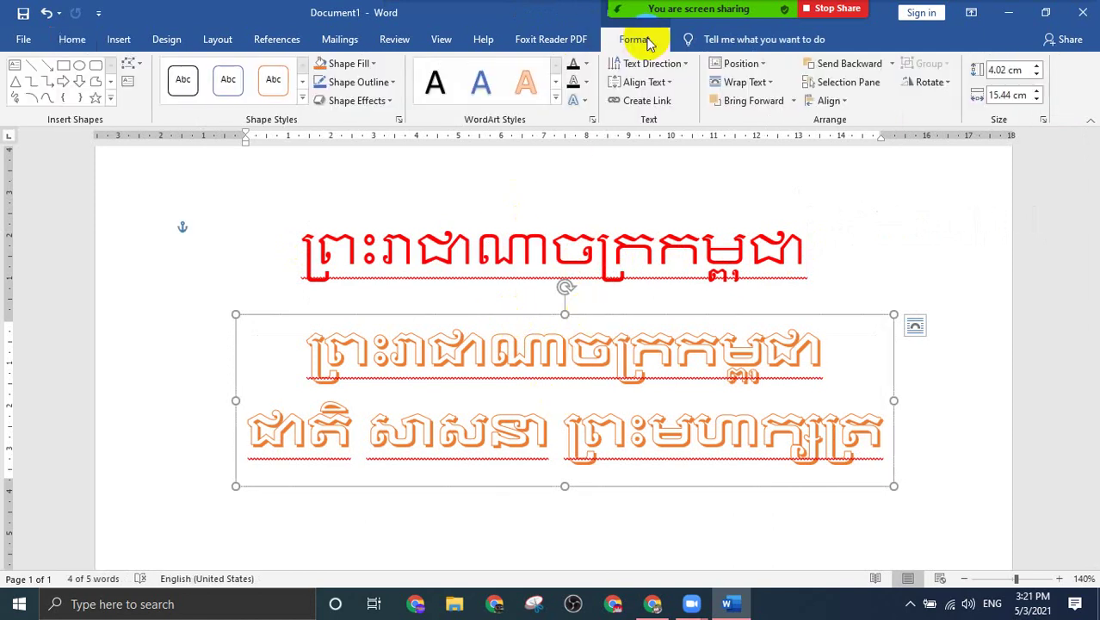
left_click(556, 97)
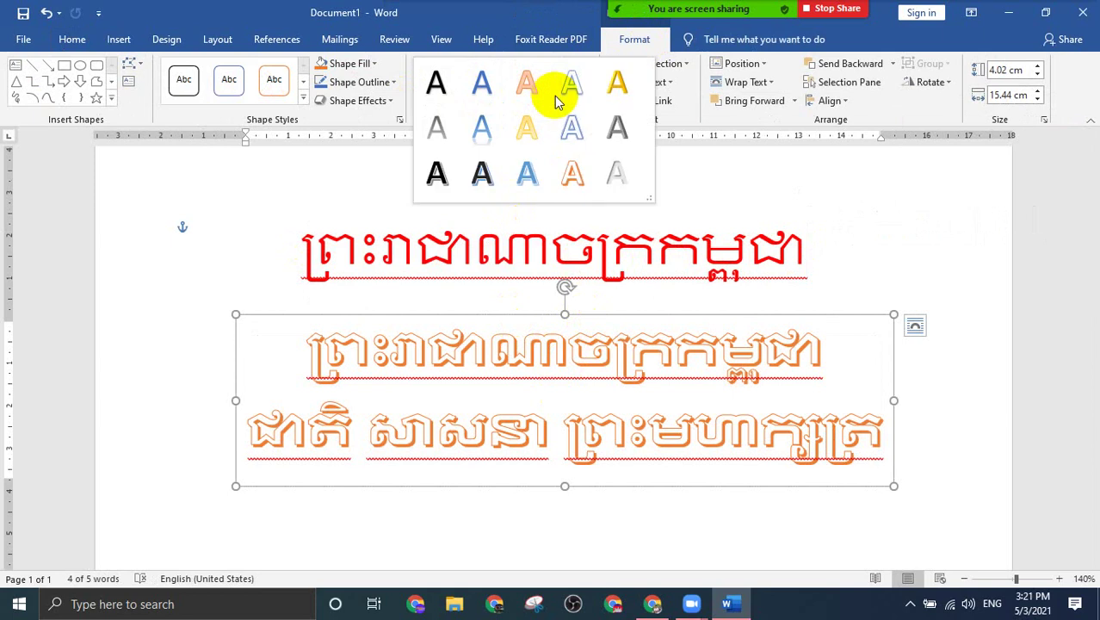
left_click(495, 176)
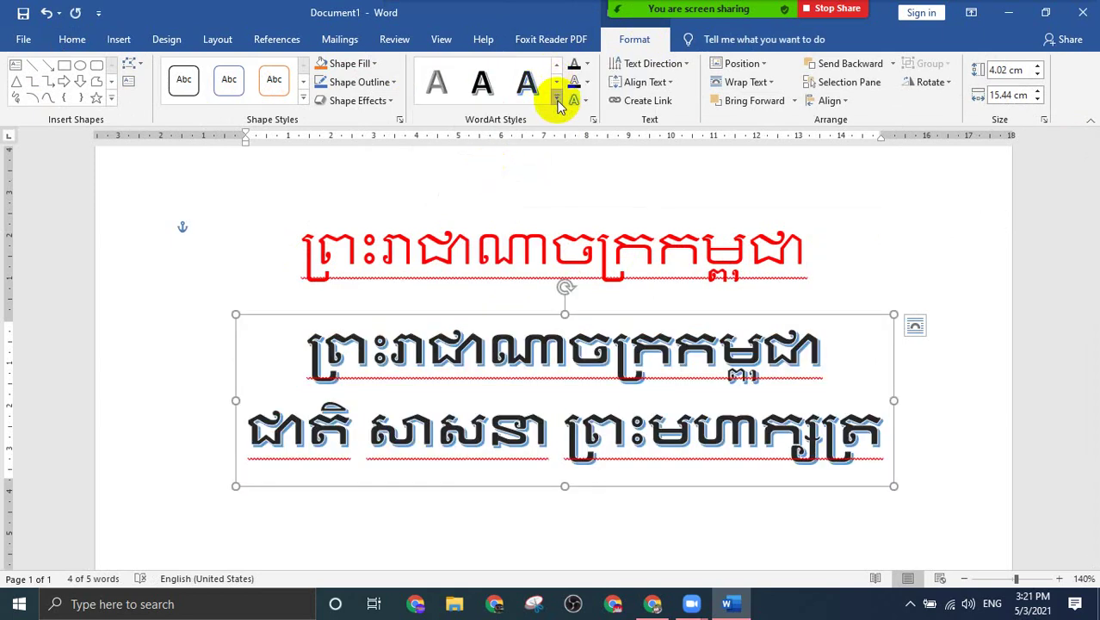
left_click(482, 83)
left_click(556, 98)
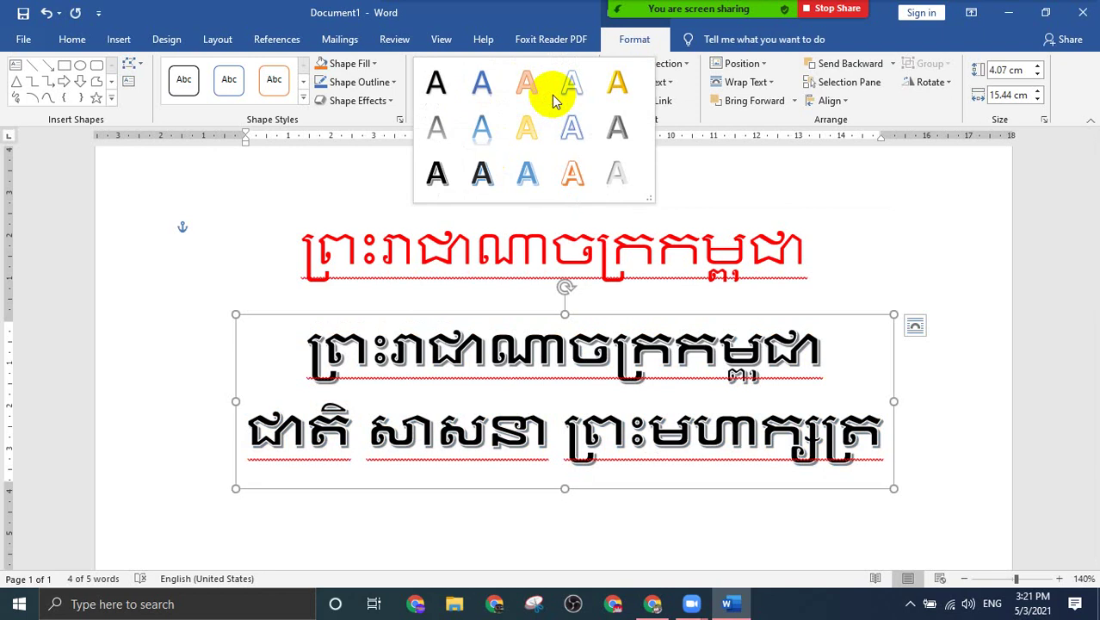
left_click(560, 174)
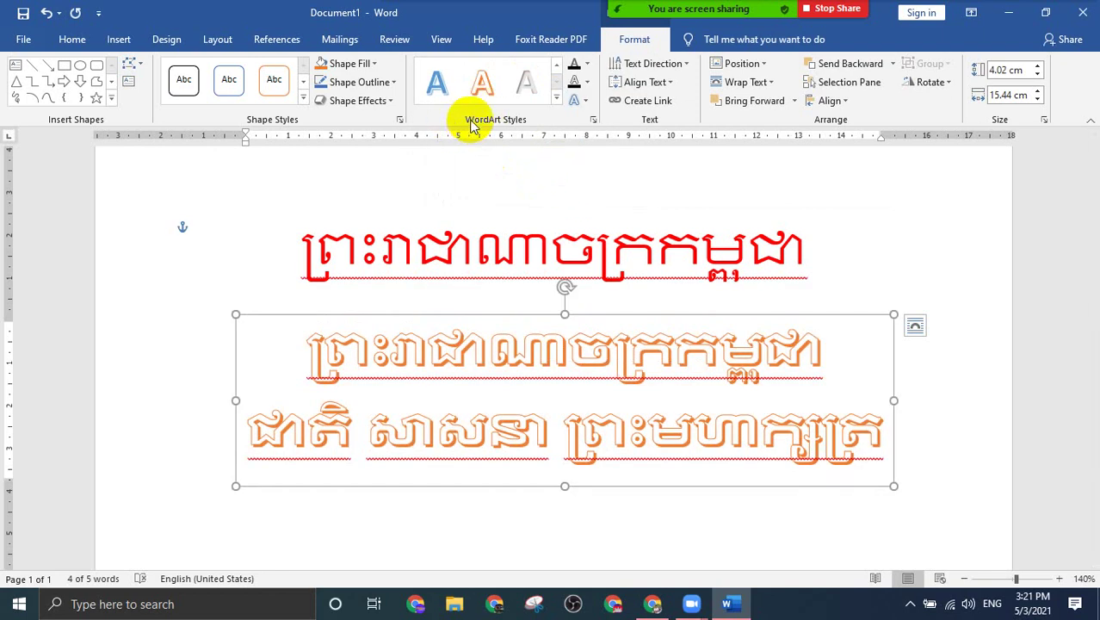
left_click(555, 99)
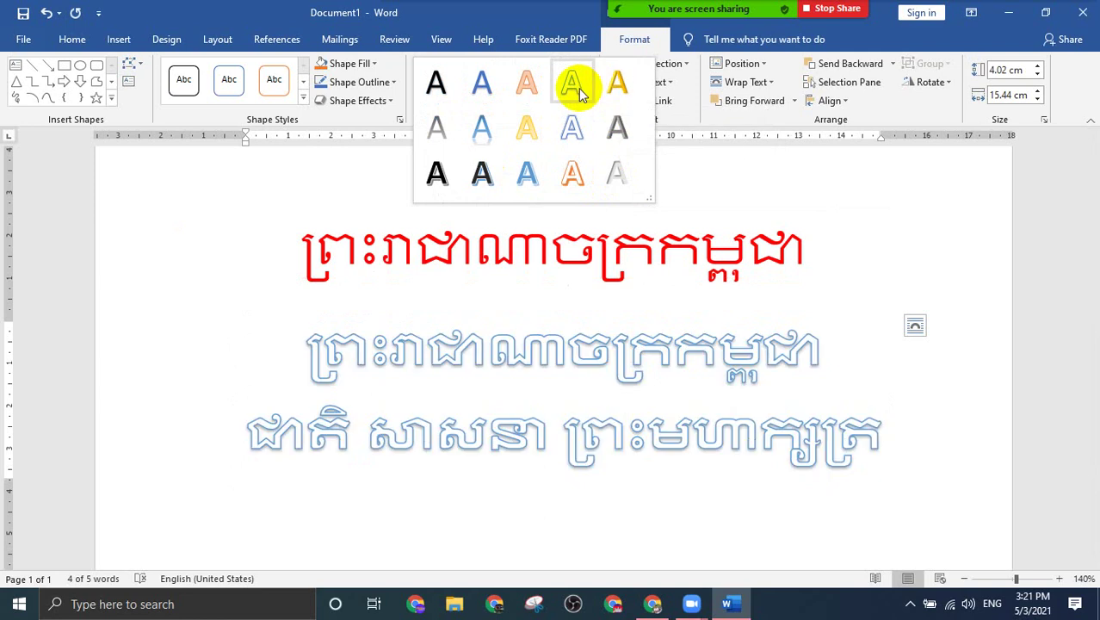
Step: Apply the black shadowed WordArt style and the transparent shape preset with thin yellow outline
left_click(447, 175)
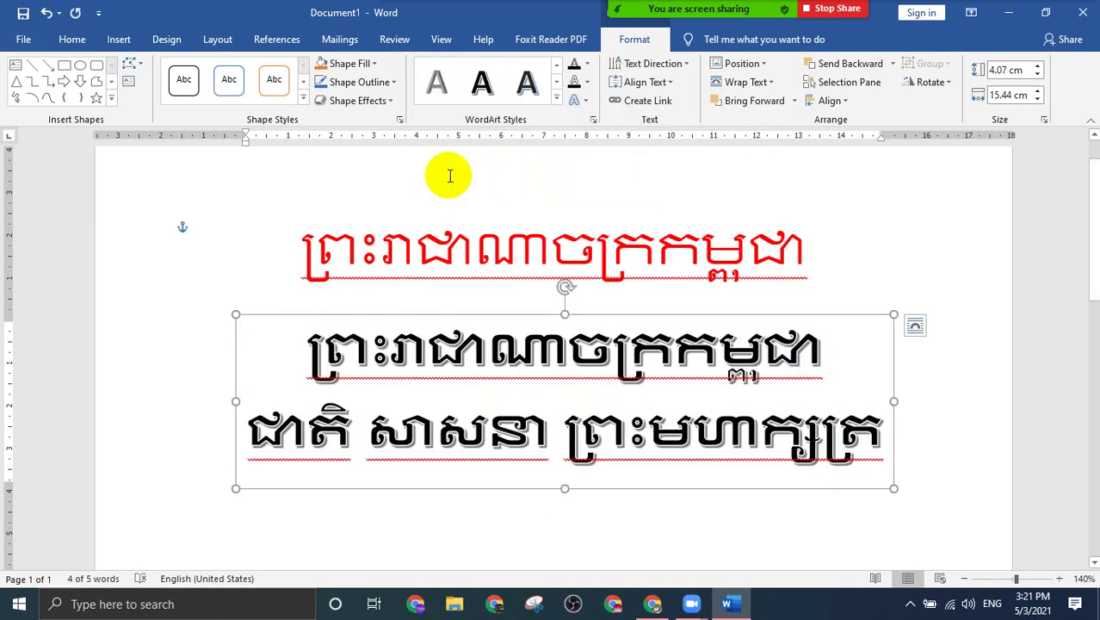
left_click(303, 99)
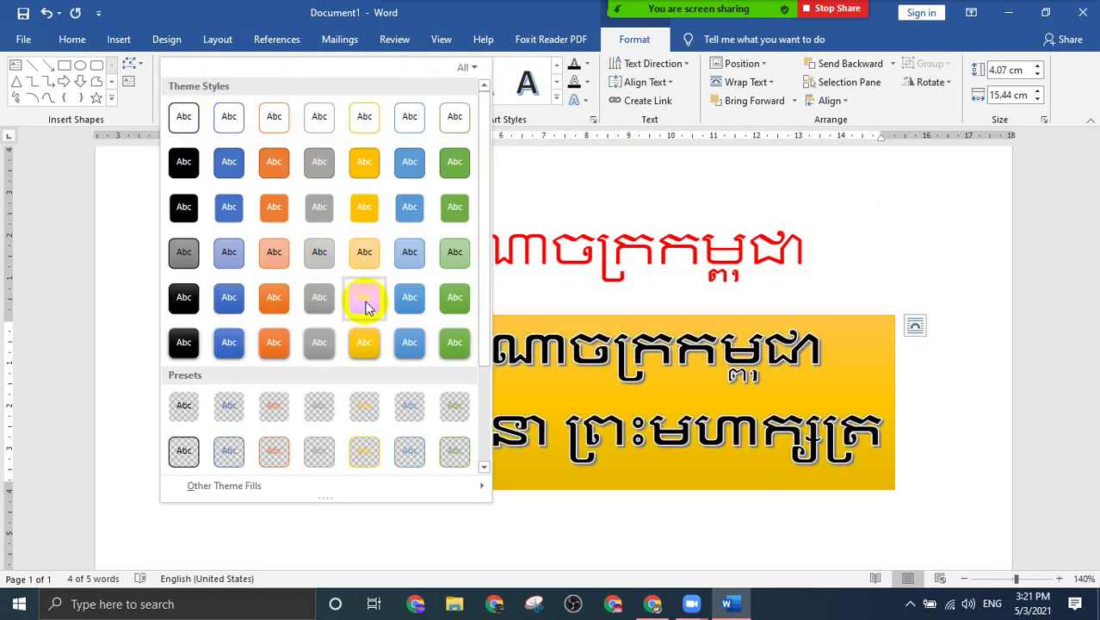
left_click(363, 461)
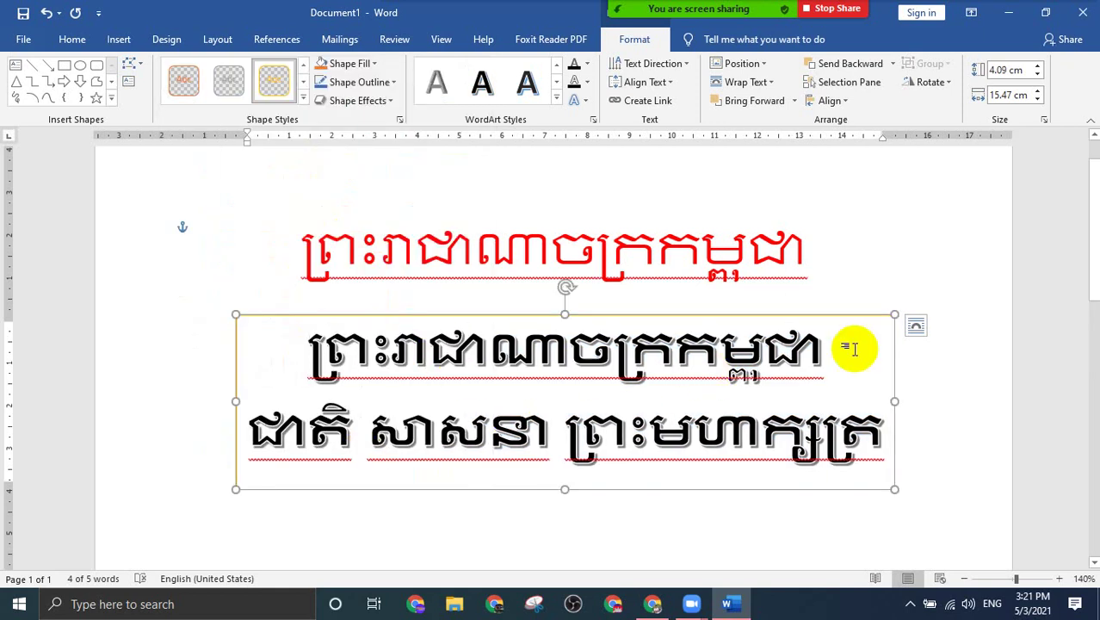
left_click(966, 401)
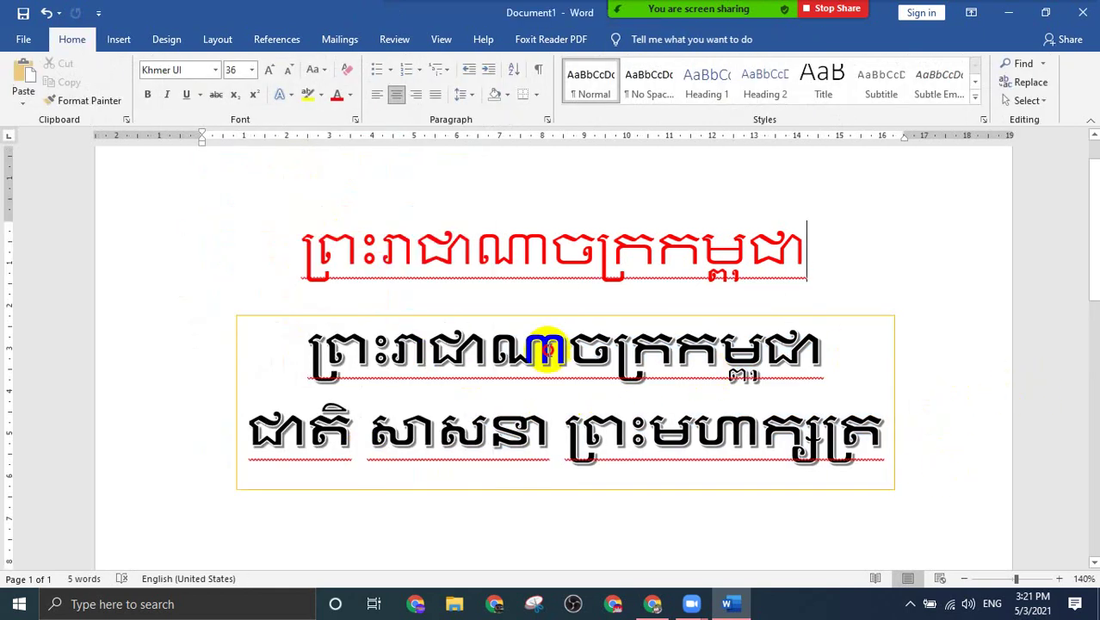
Step: Select both WordArt lines and fill the text with dark red
left_click(555, 349)
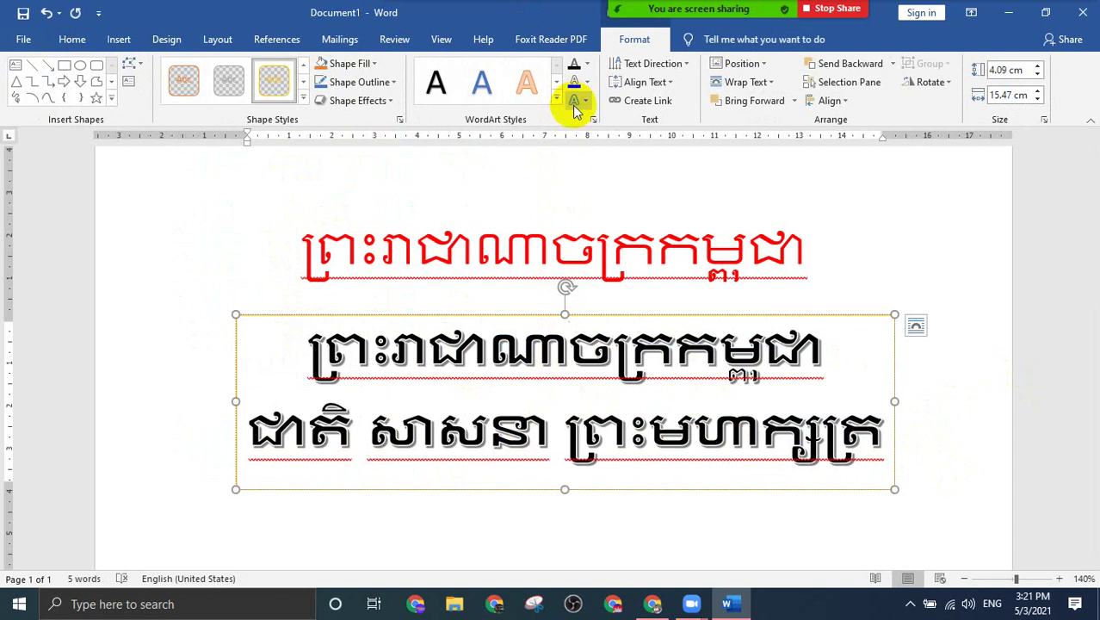
left_click(589, 66)
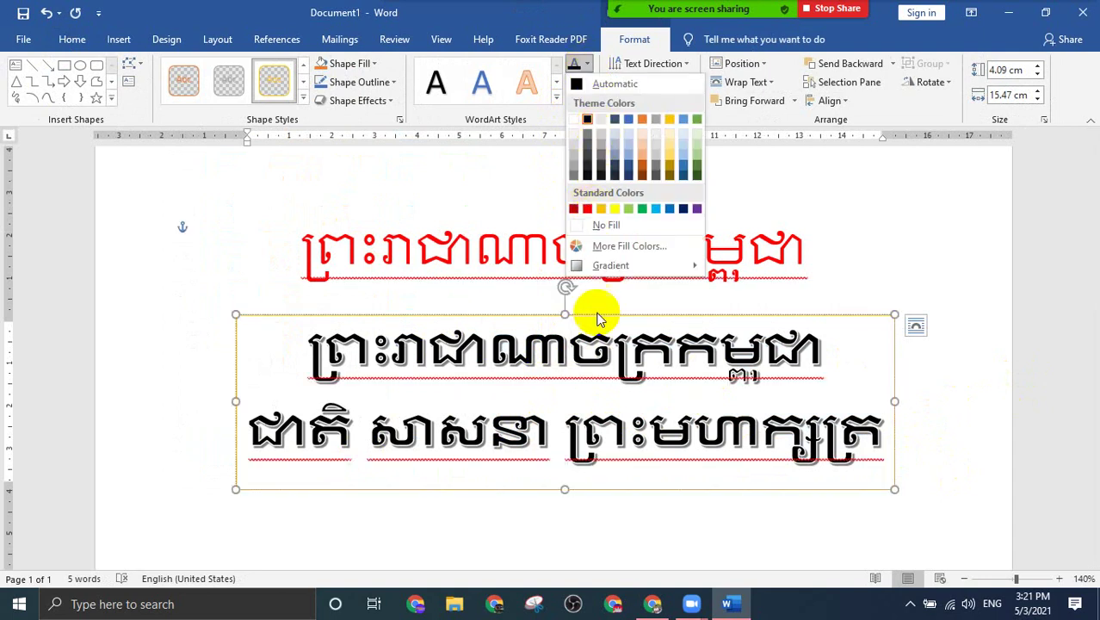
left_click(641, 353)
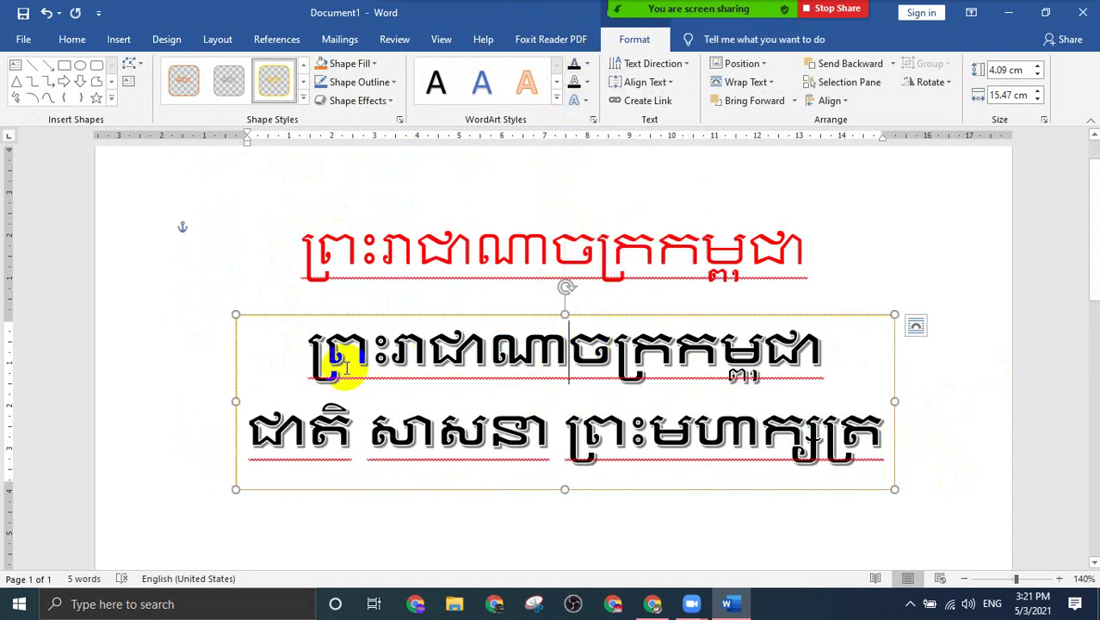
double_click(297, 346)
left_click_drag(294, 344, 970, 443)
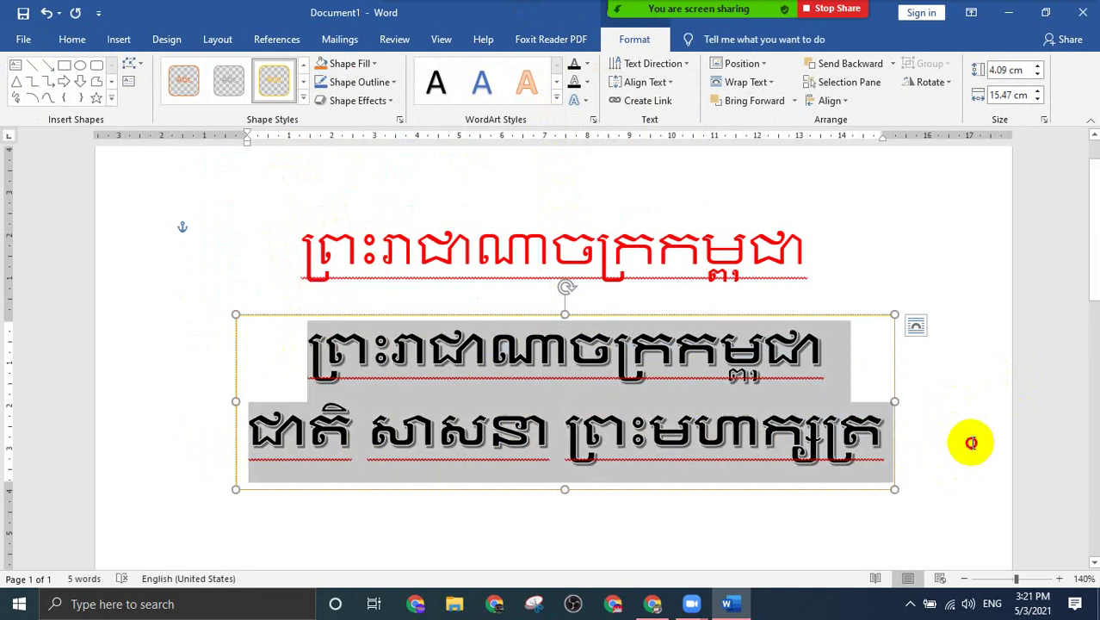
left_click(588, 66)
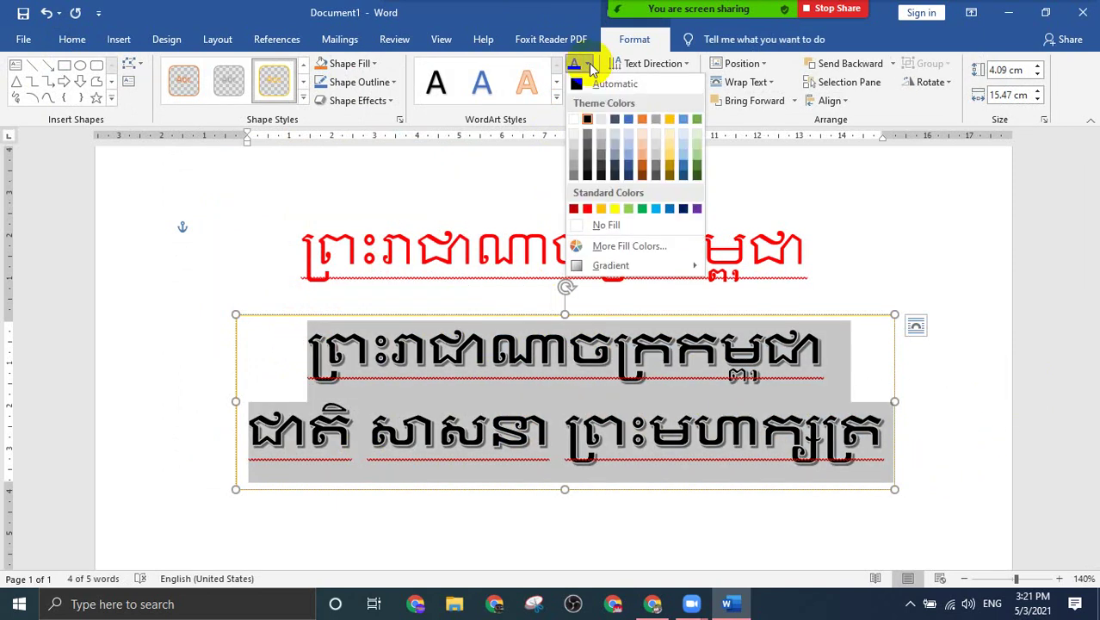
left_click(578, 210)
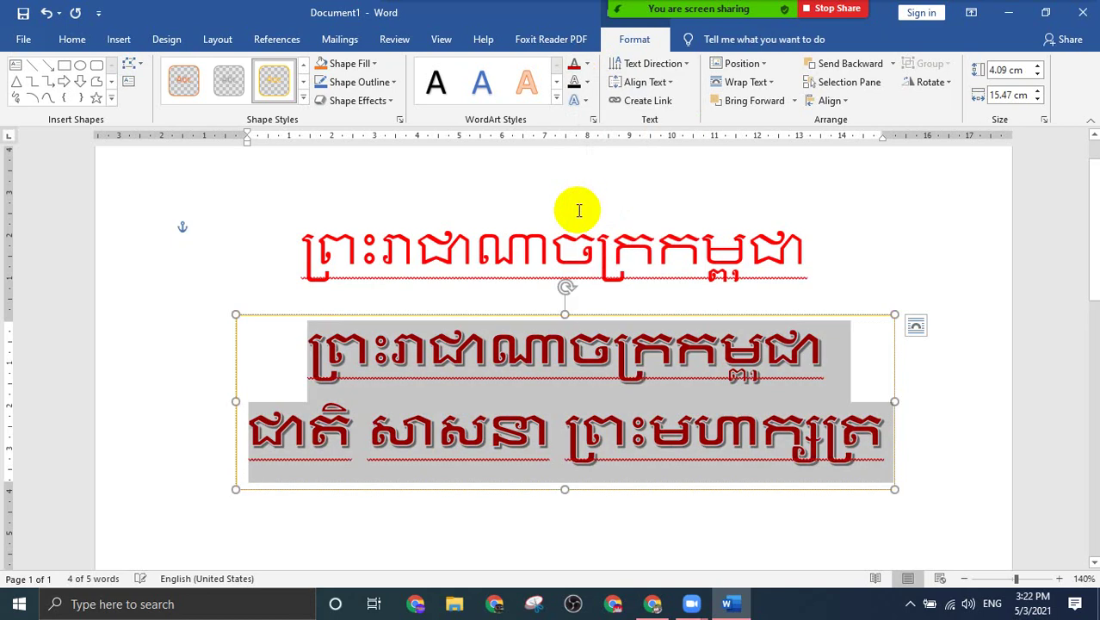
Step: Outline the dark red WordArt letters with the yellow standard colour
left_click(589, 83)
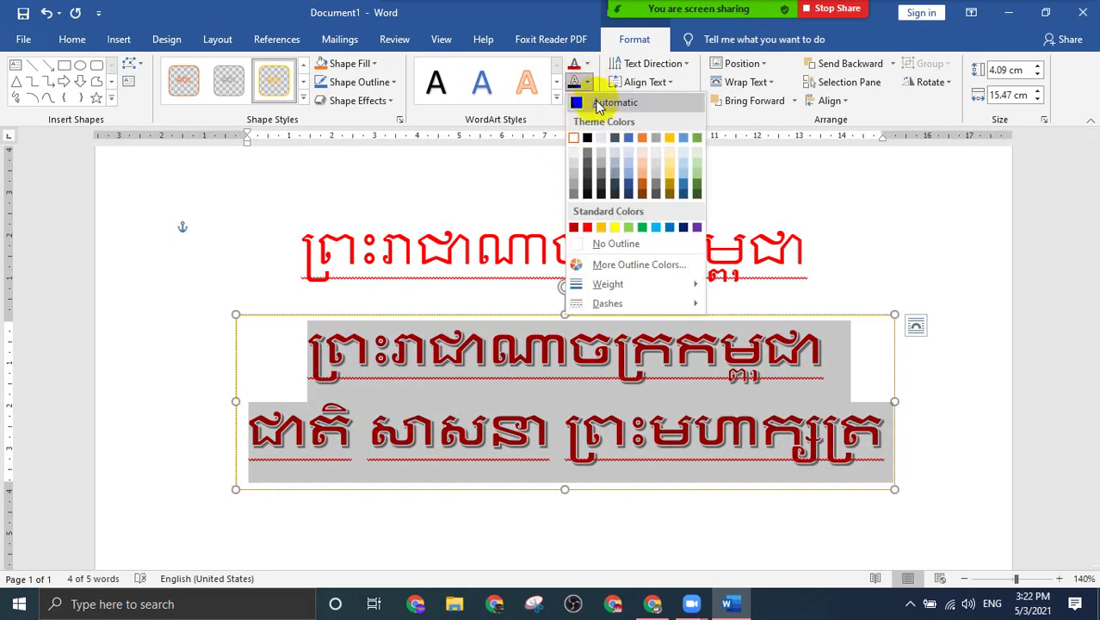
left_click(614, 228)
left_click(822, 346)
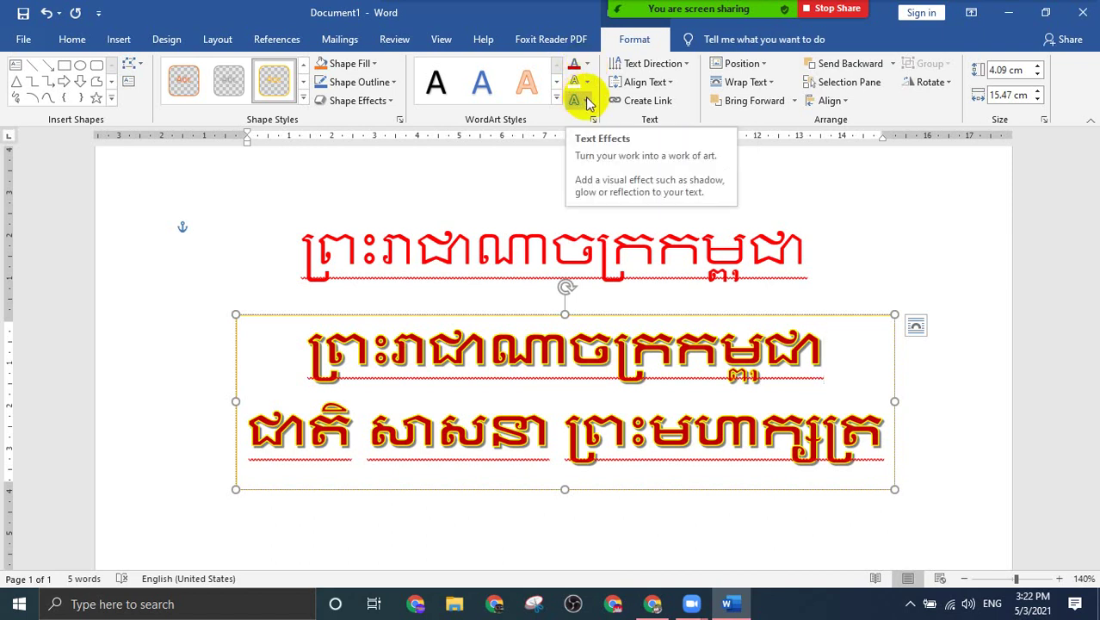
Step: Add a Half Reflection: Touching effect beneath the WordArt text
left_click(587, 102)
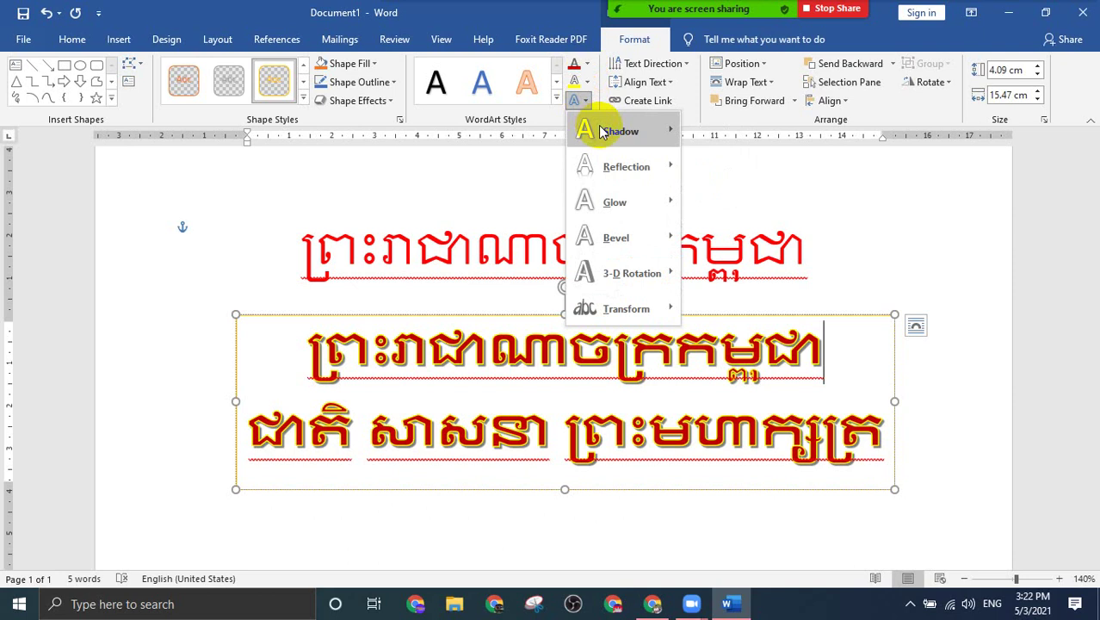
mouse_move(601, 130)
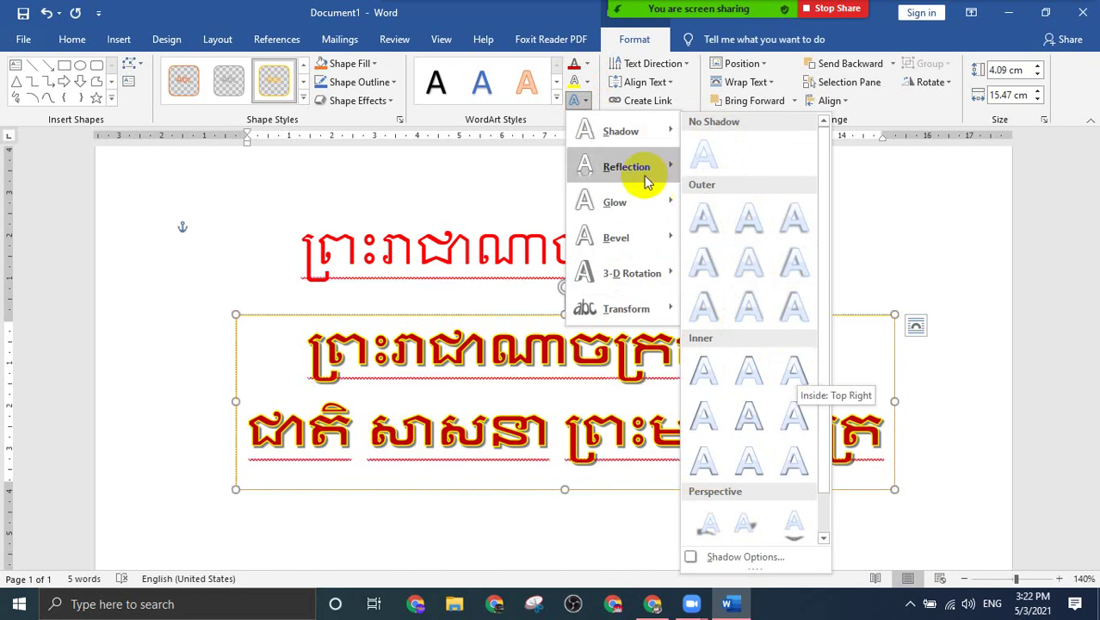
mouse_move(643, 171)
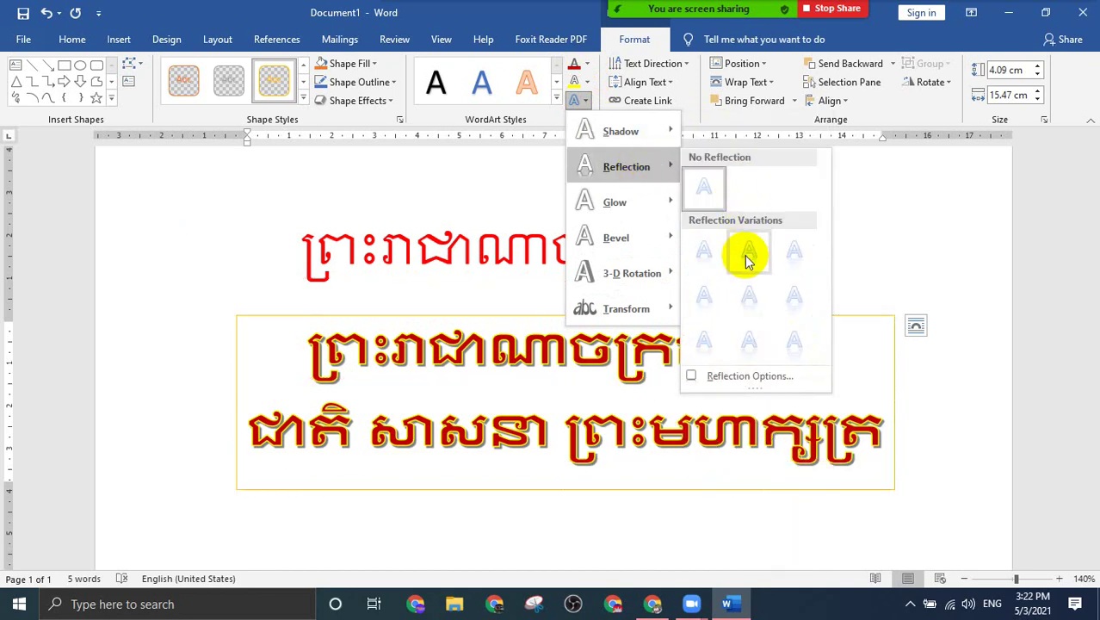
left_click(754, 251)
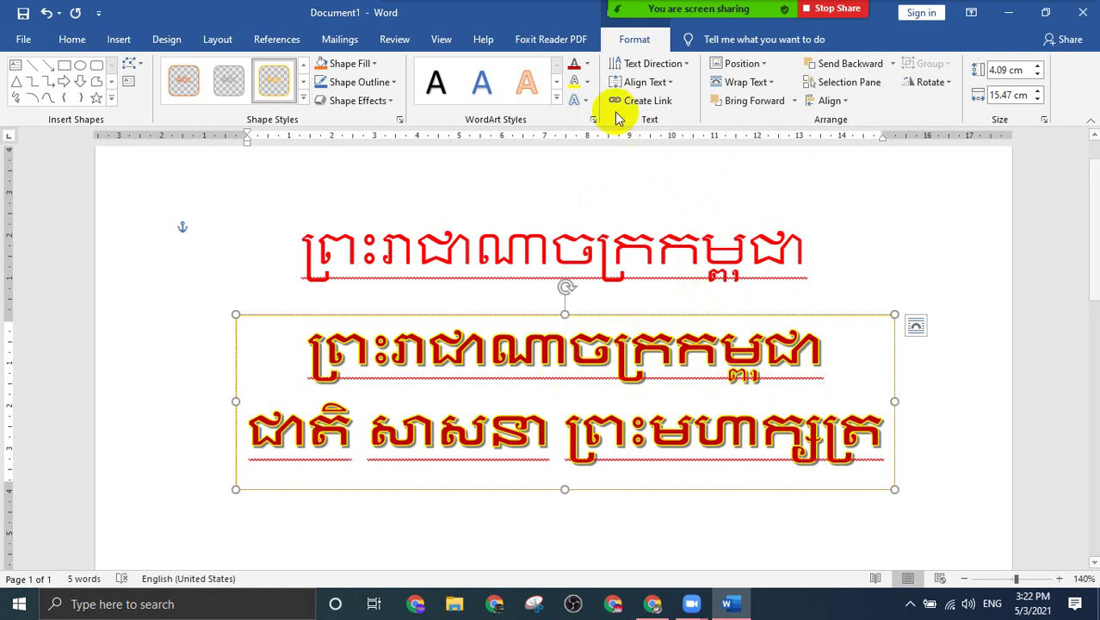
Step: Apply the first Theme Style with a white fill to the WordArt box
left_click(303, 98)
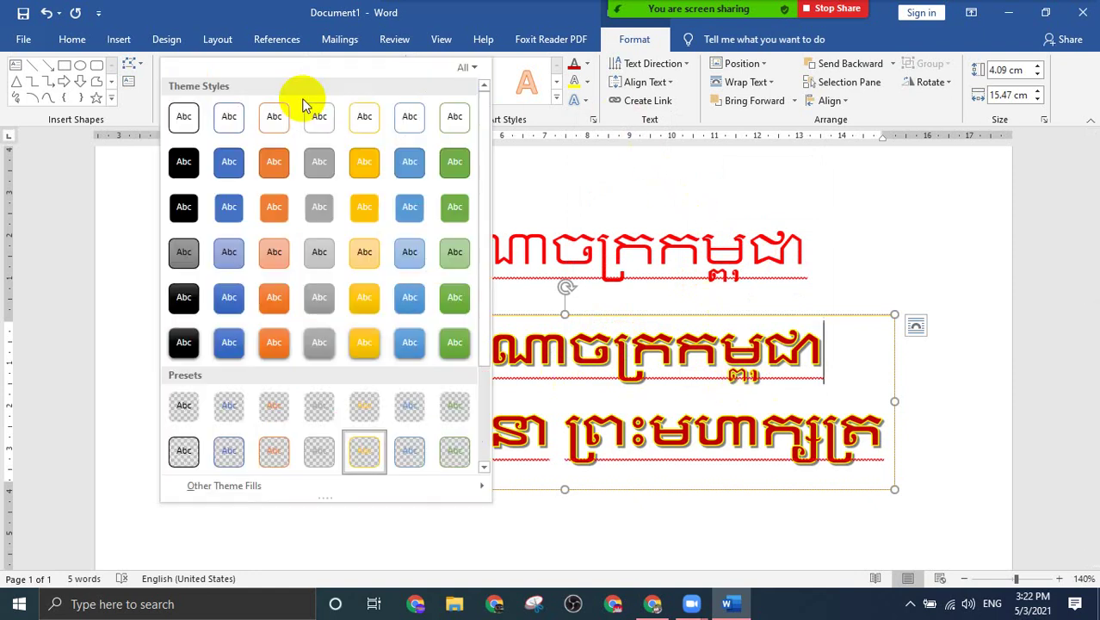
left_click(184, 116)
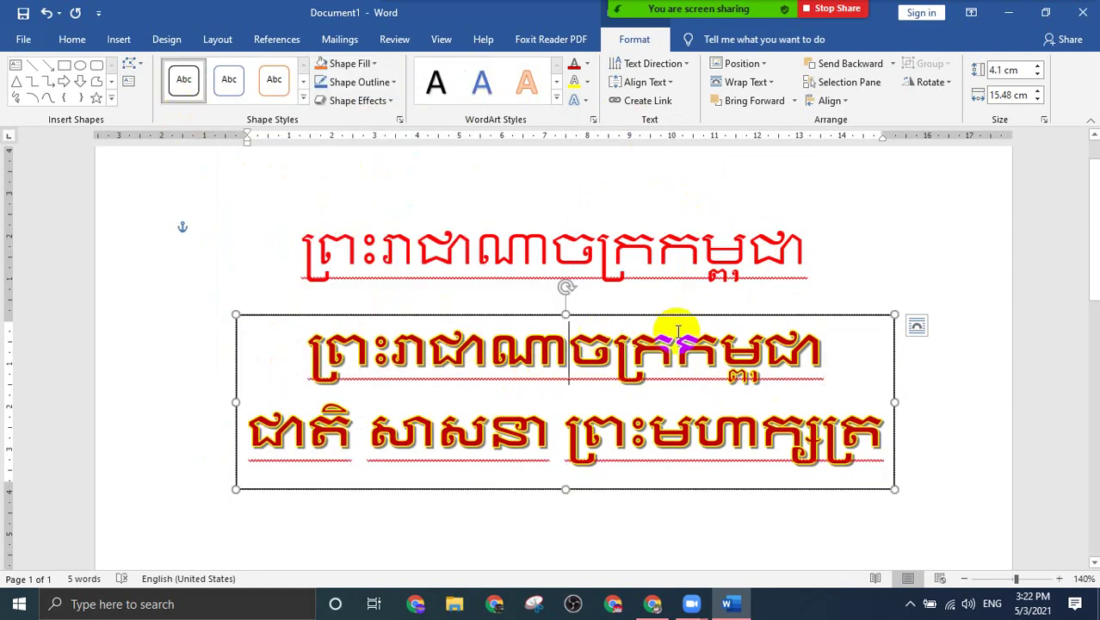
left_click(915, 337)
Step: Set the WordArt box's Shape Outline to No Outline
left_click(702, 323)
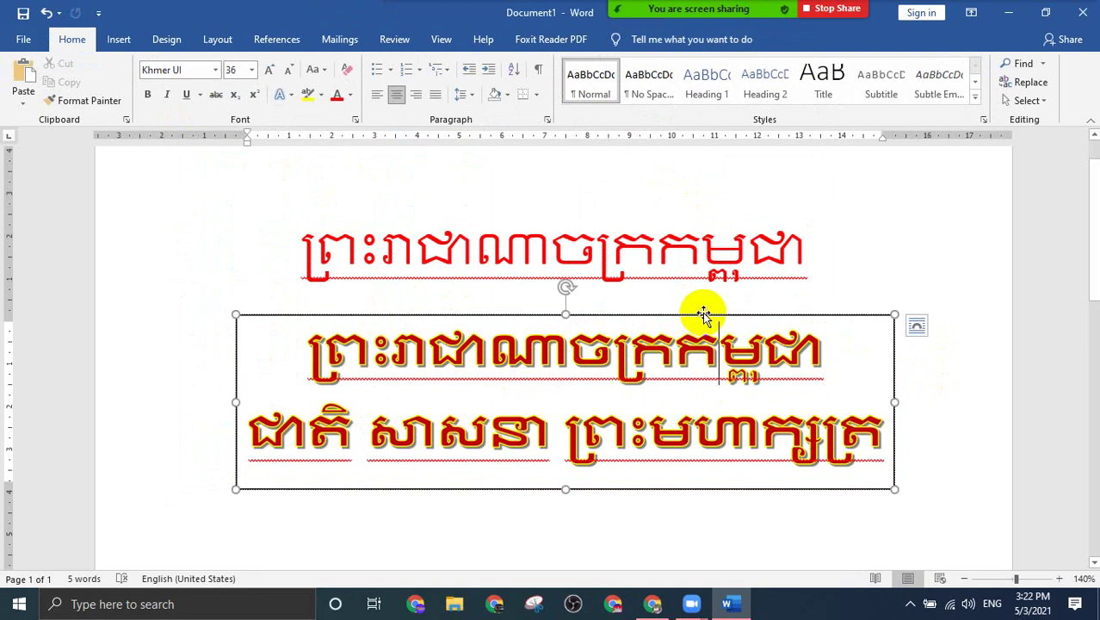
left_click(375, 82)
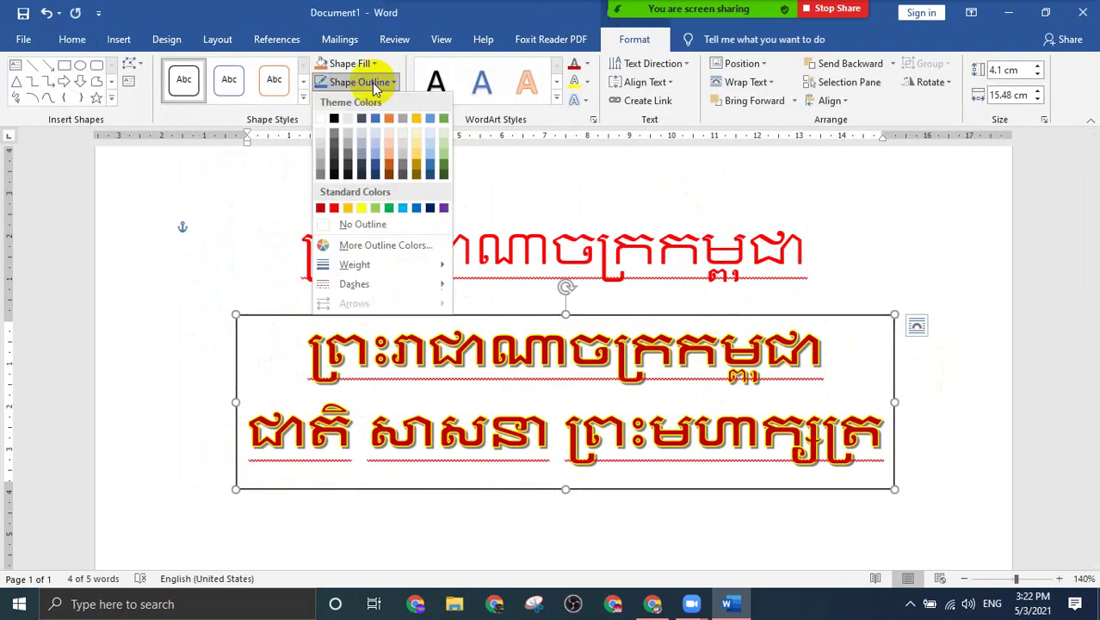
left_click(360, 224)
left_click(607, 331)
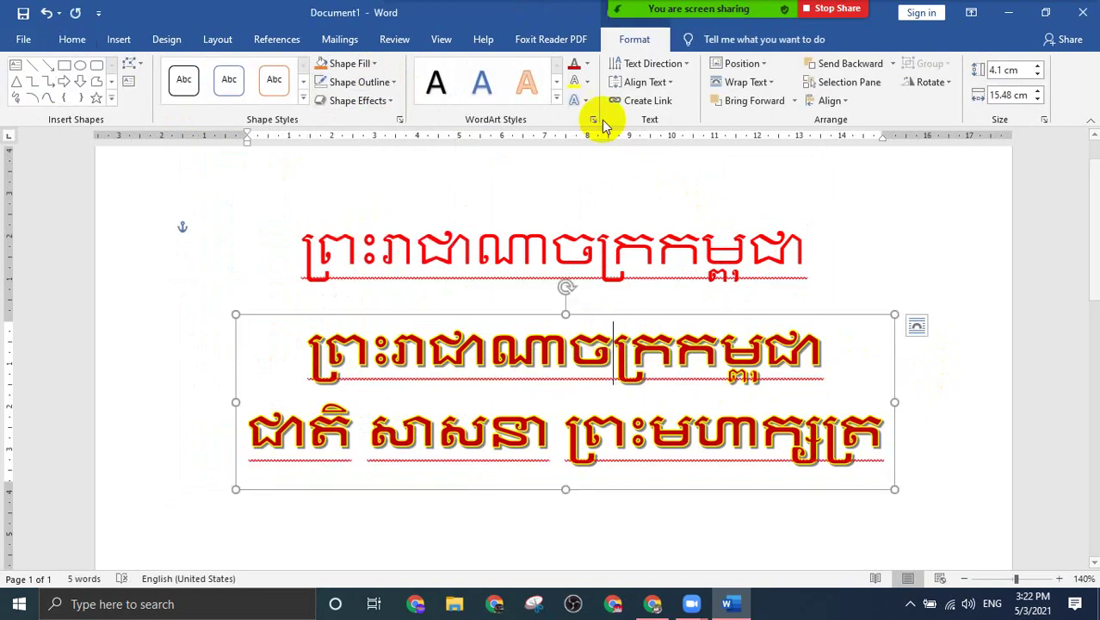
left_click(582, 101)
mouse_move(626, 172)
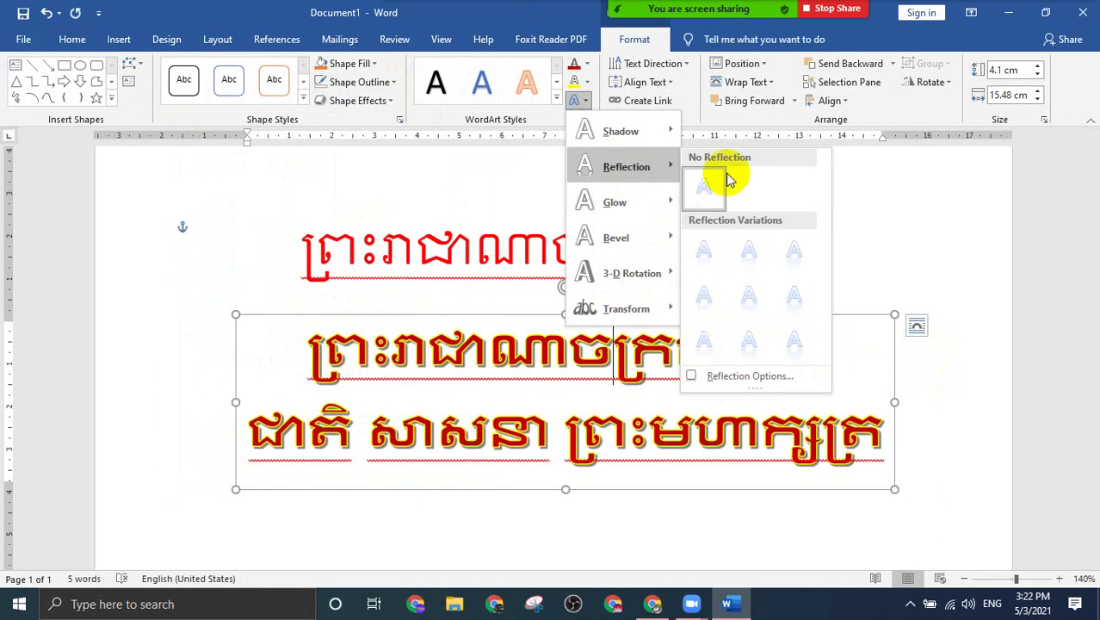
Step: Widen the WordArt box to 17.06 cm and set the text to No Reflection
left_click(748, 343)
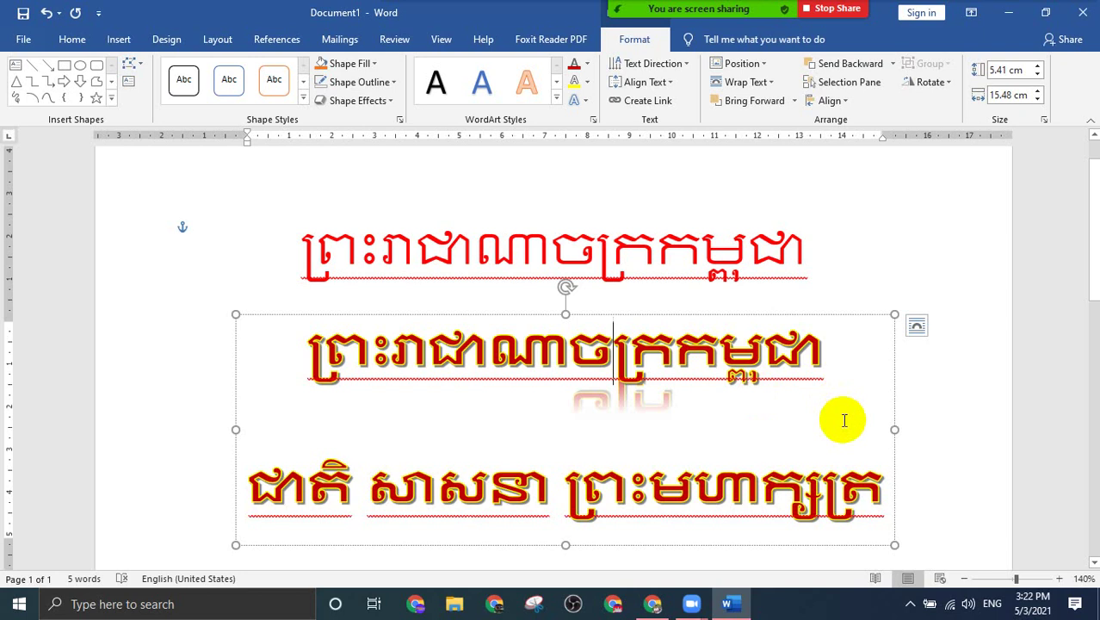
left_click_drag(890, 428, 958, 429)
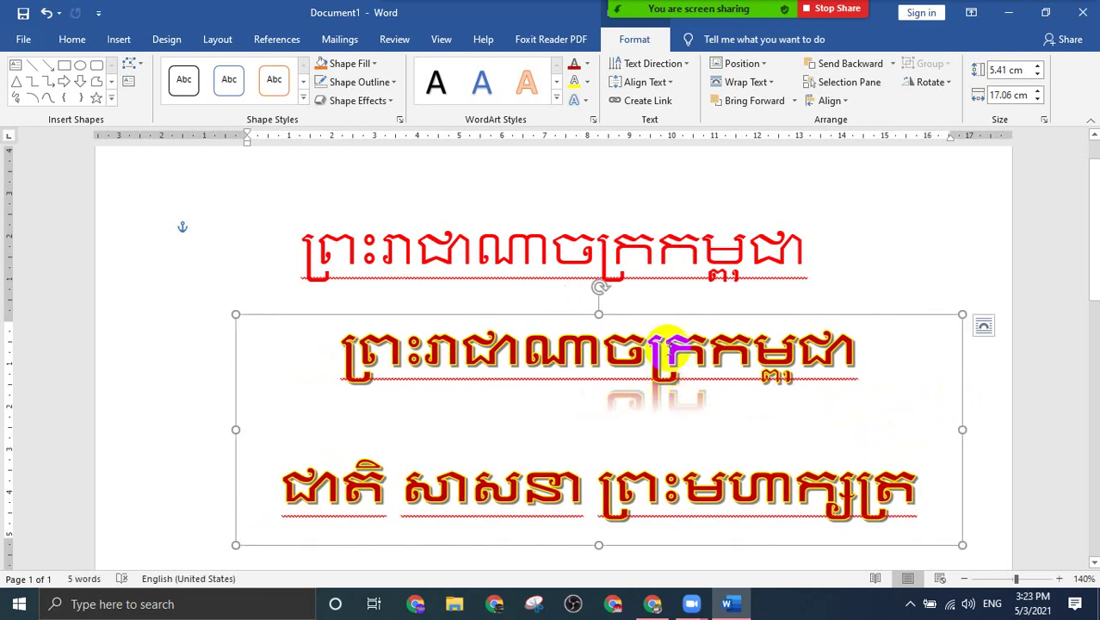
left_click(666, 315)
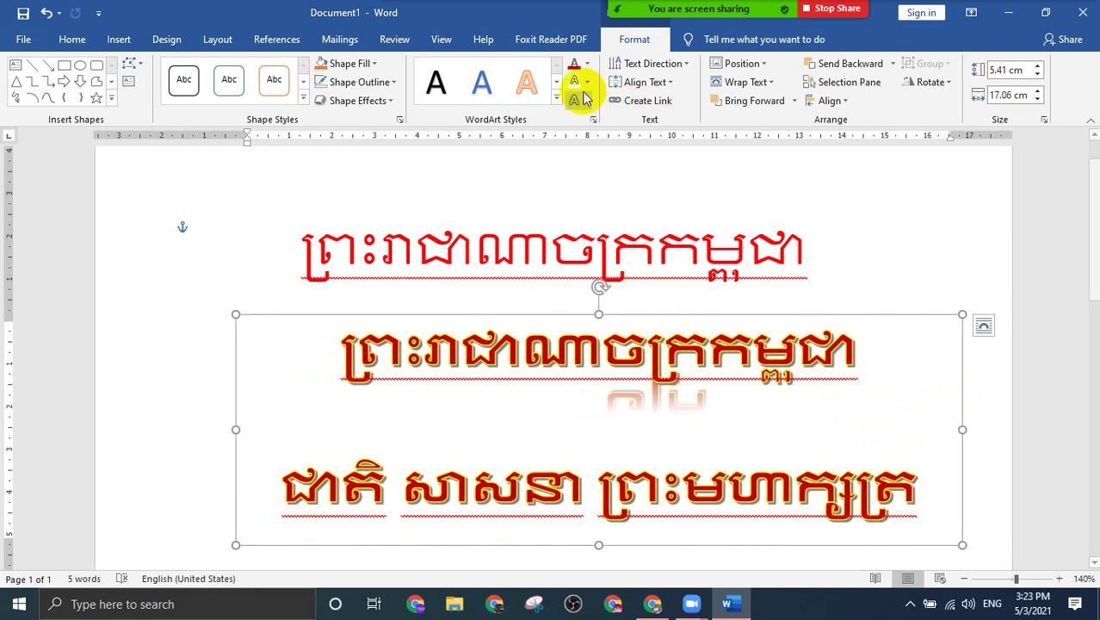
left_click(584, 103)
mouse_move(626, 167)
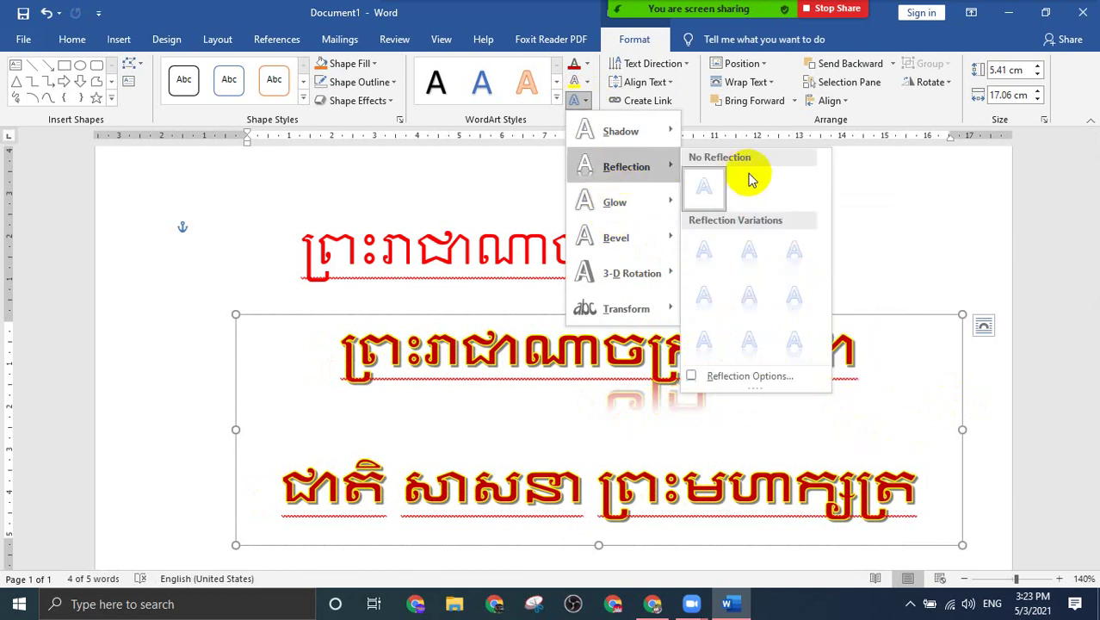
left_click(705, 193)
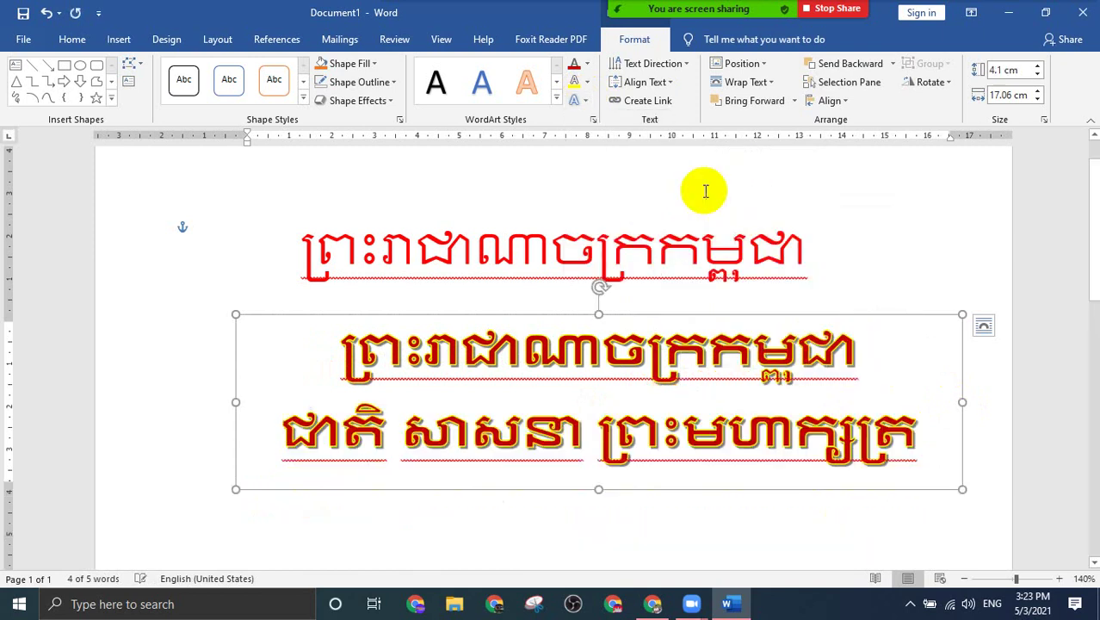
left_click(579, 101)
Step: Give the WordArt text a blue glow variation, then preview the bevel options
mouse_move(612, 207)
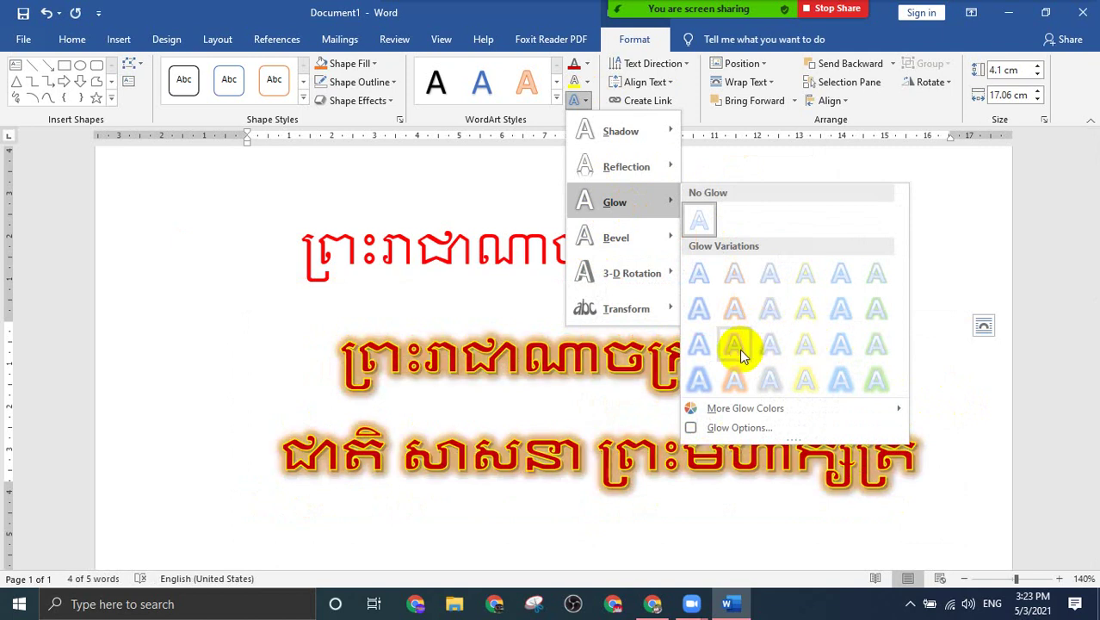
left_click(841, 385)
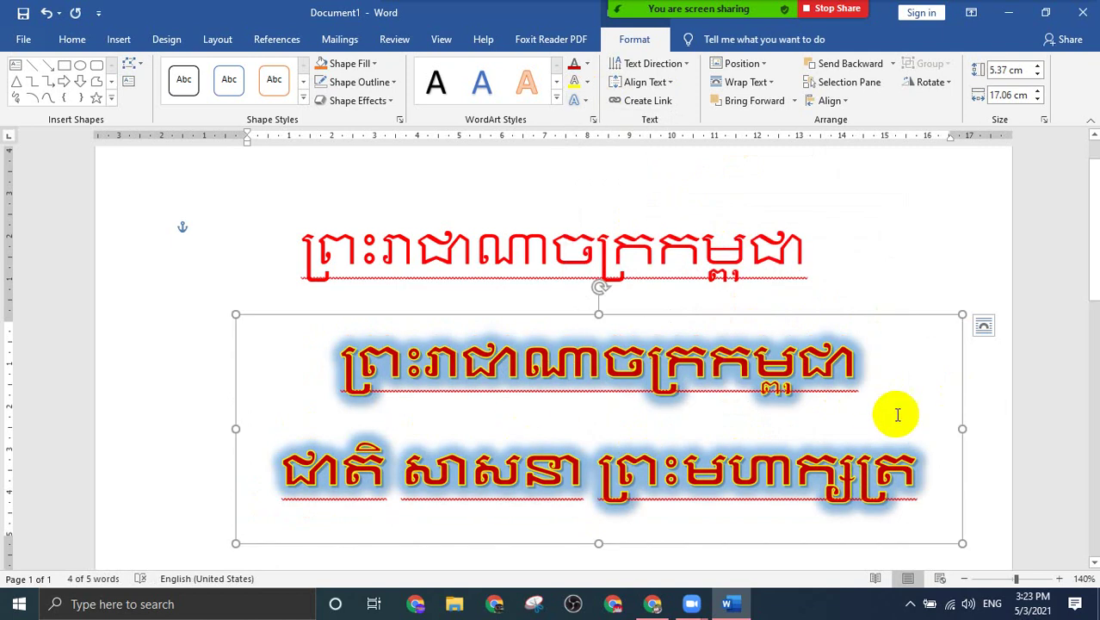
left_click(589, 102)
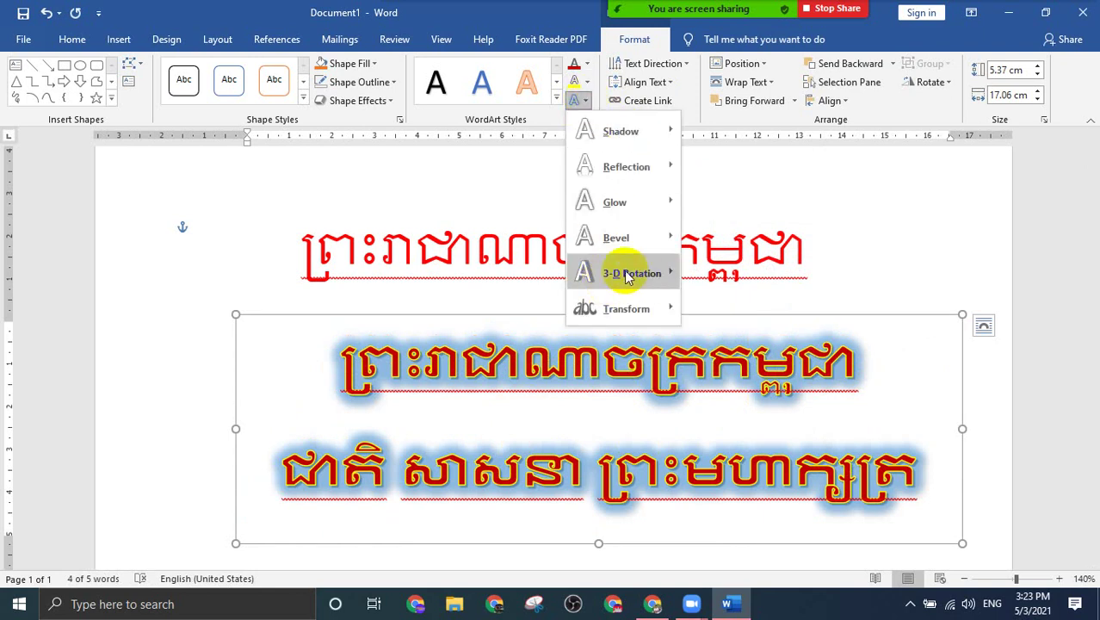
mouse_move(634, 274)
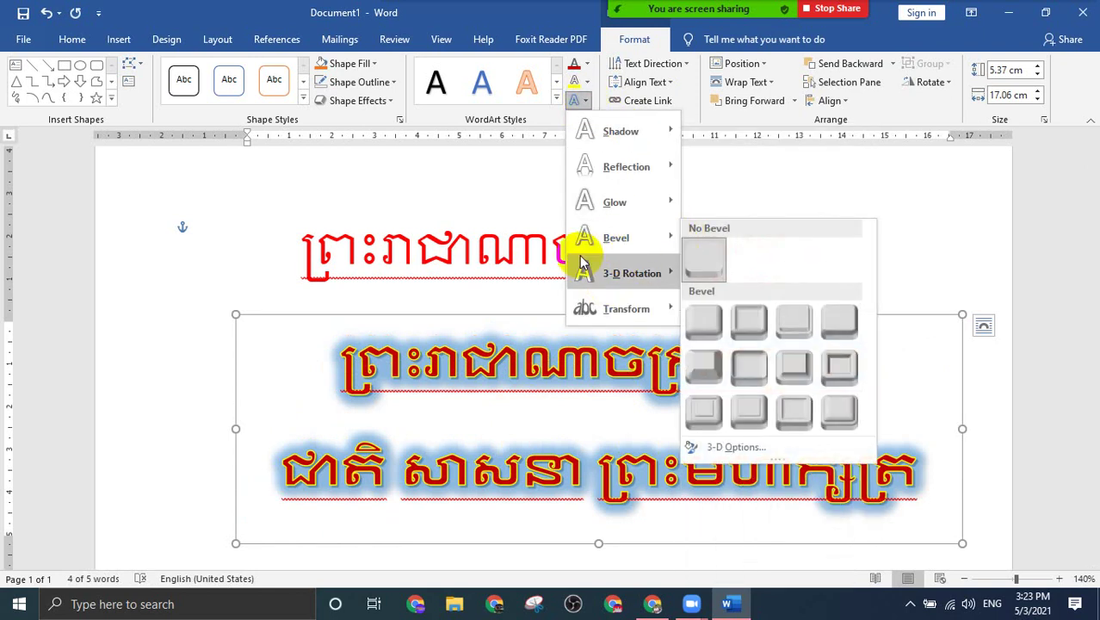
mouse_move(629, 243)
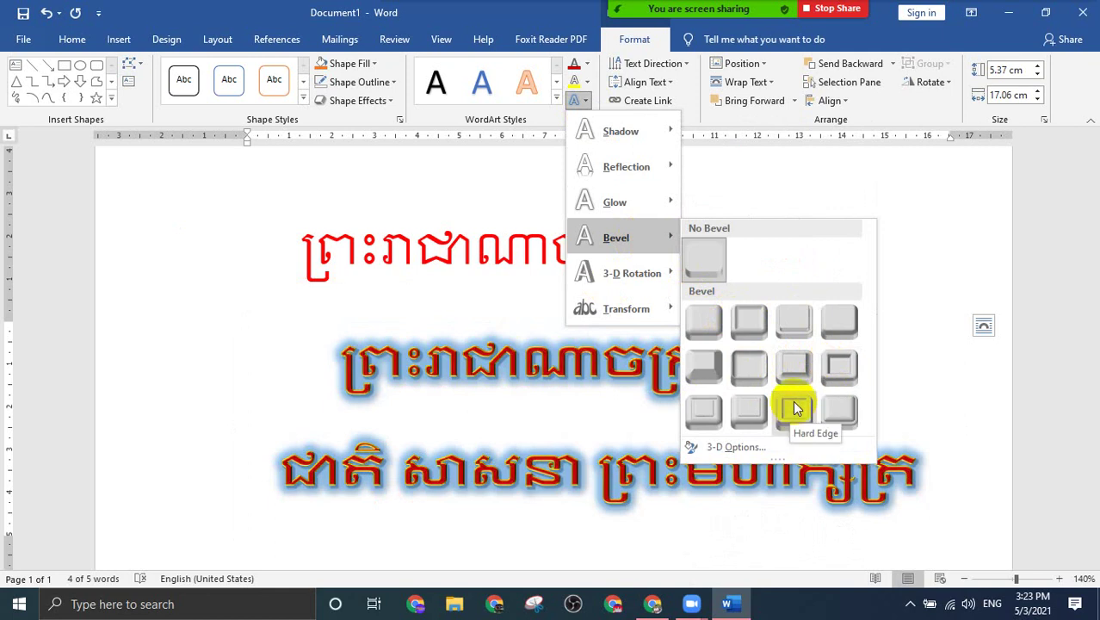
left_click(750, 321)
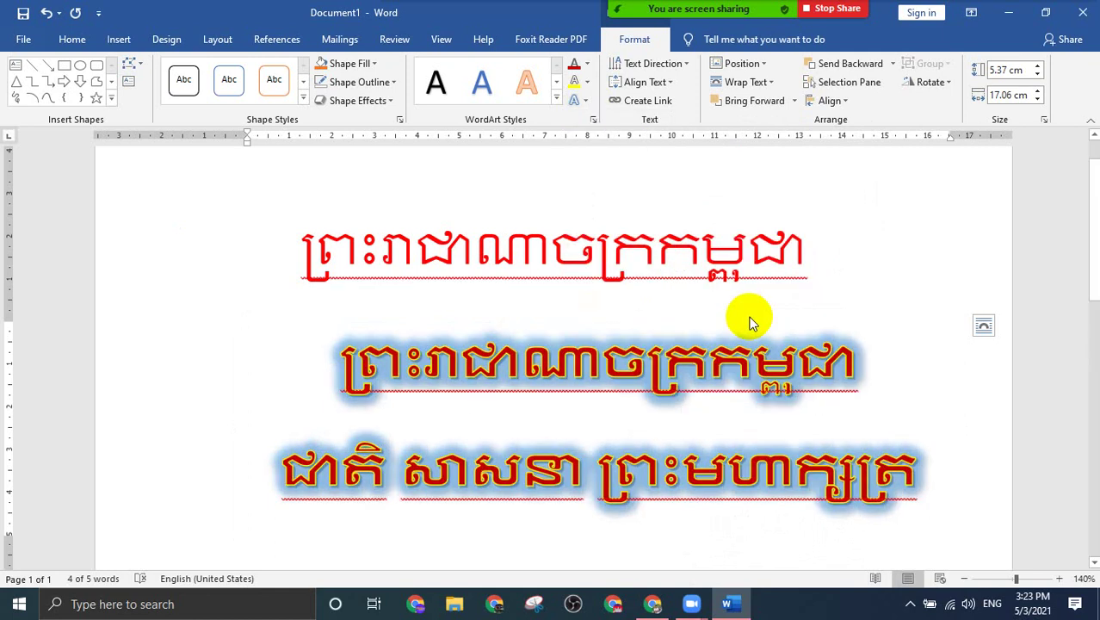
left_click(441, 375)
scroll(438, 360, "up", 14, "ctrl")
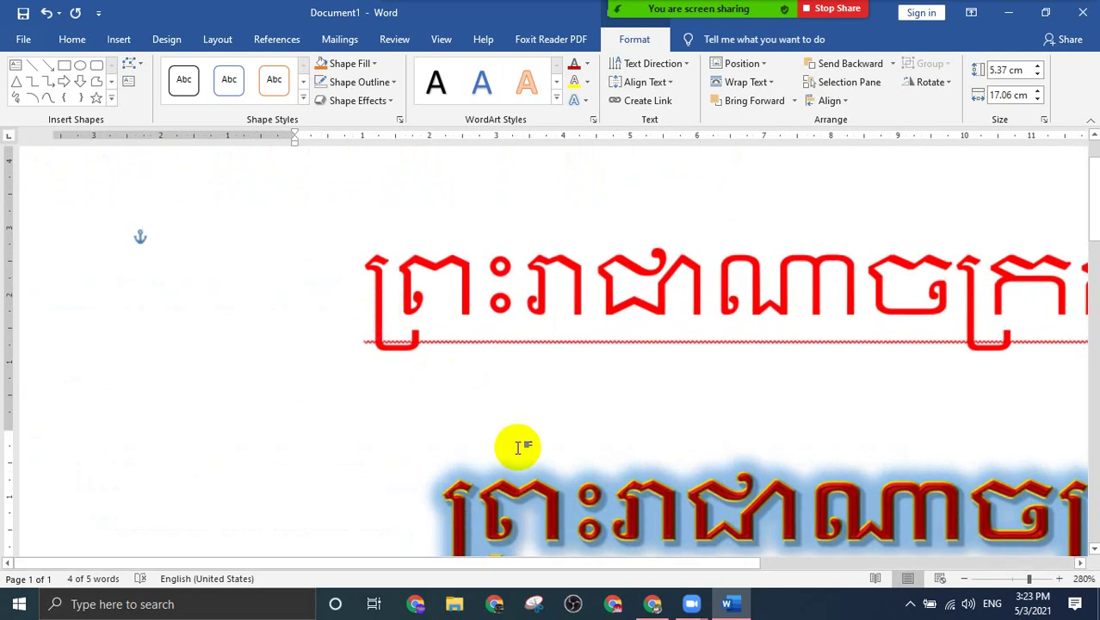
left_click(519, 446)
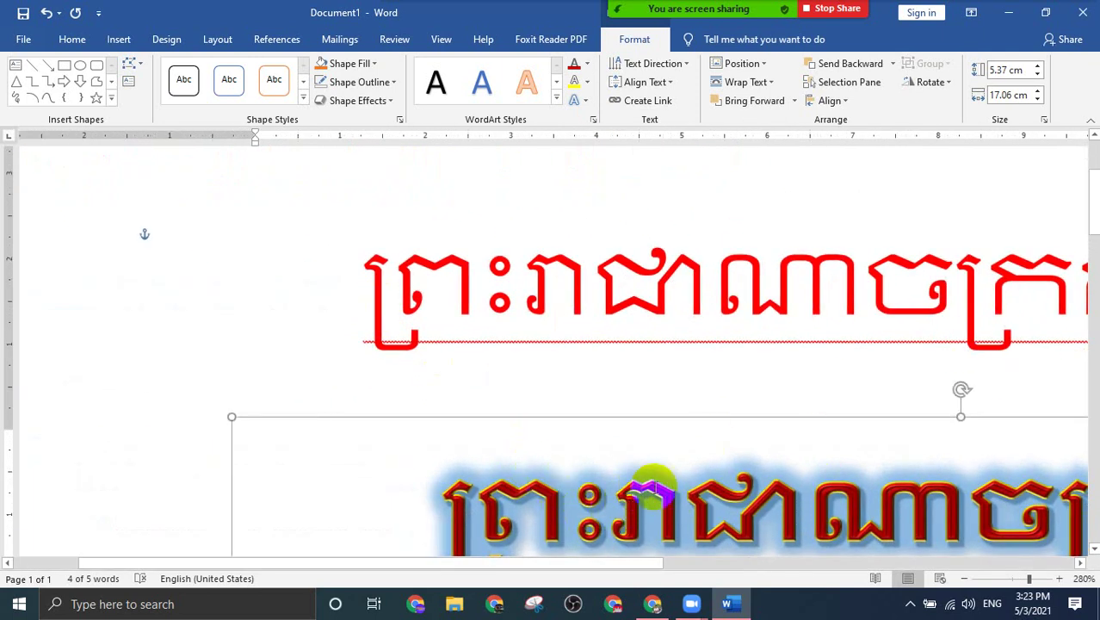
scroll(668, 495, "down", 3, "ctrl")
scroll(646, 482, "down", 6, "ctrl")
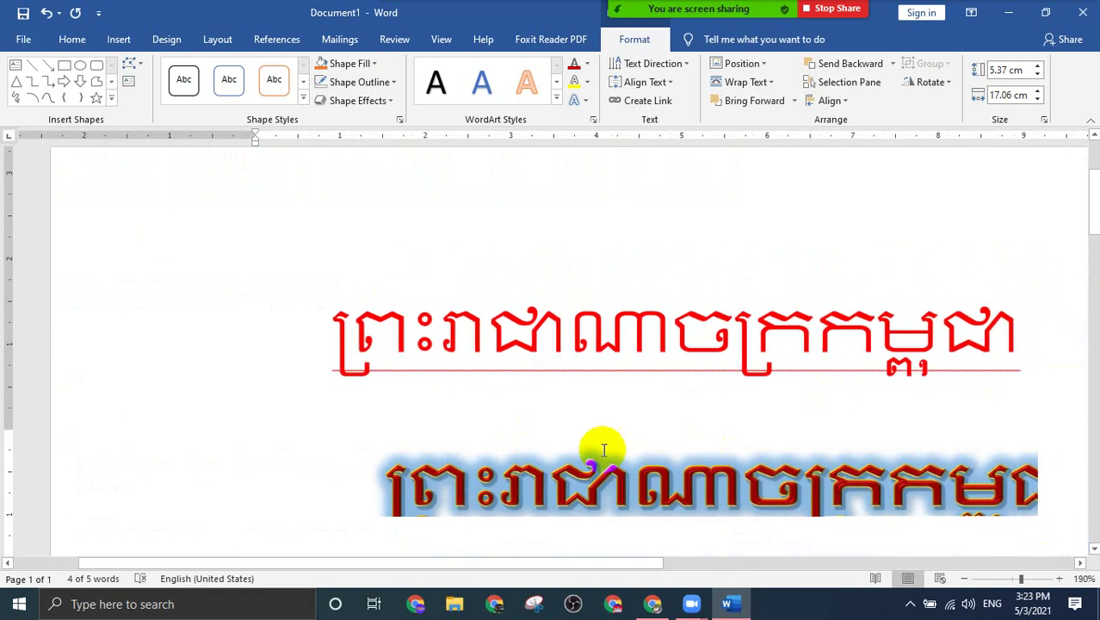
scroll(615, 478, "down", 2, "ctrl")
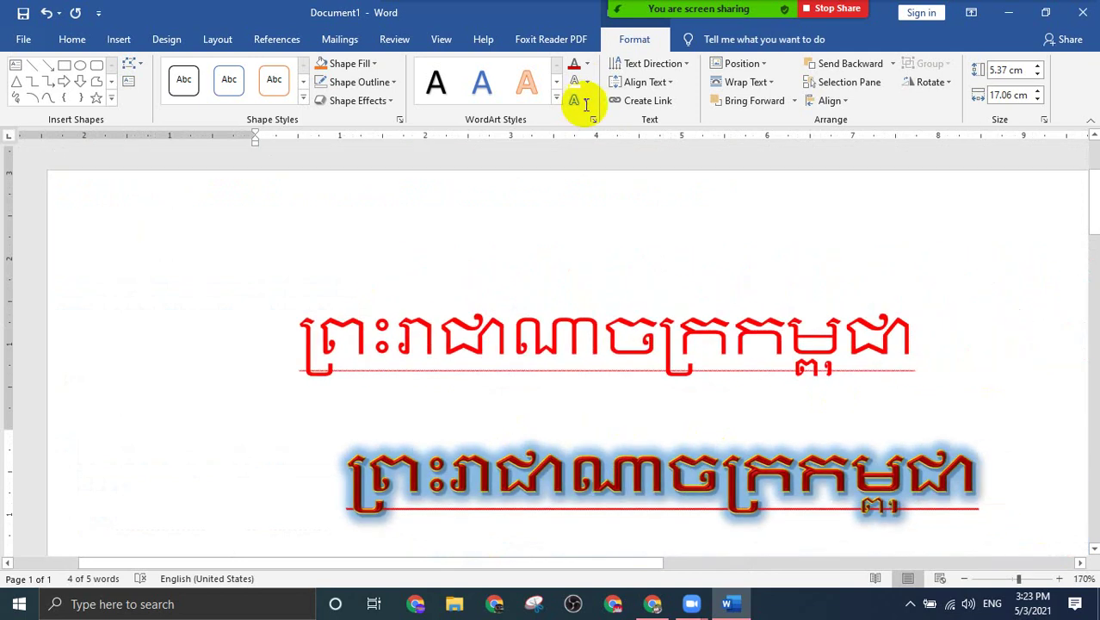
left_click(584, 100)
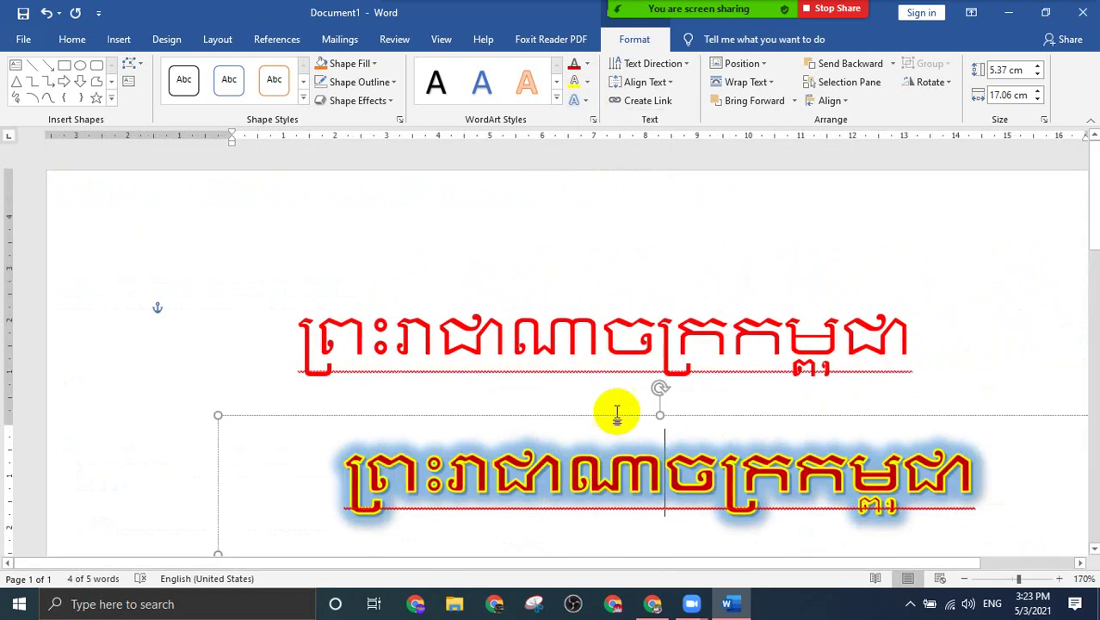
left_click(663, 381)
scroll(669, 379, "down", 6)
left_click(679, 385)
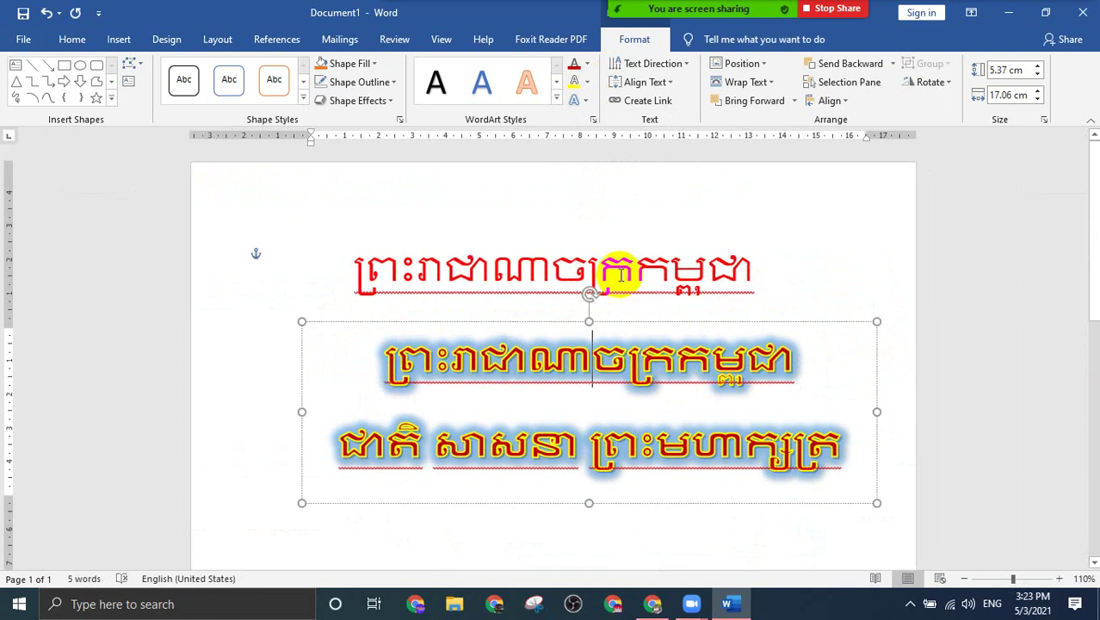
scroll(697, 365, "up", 2)
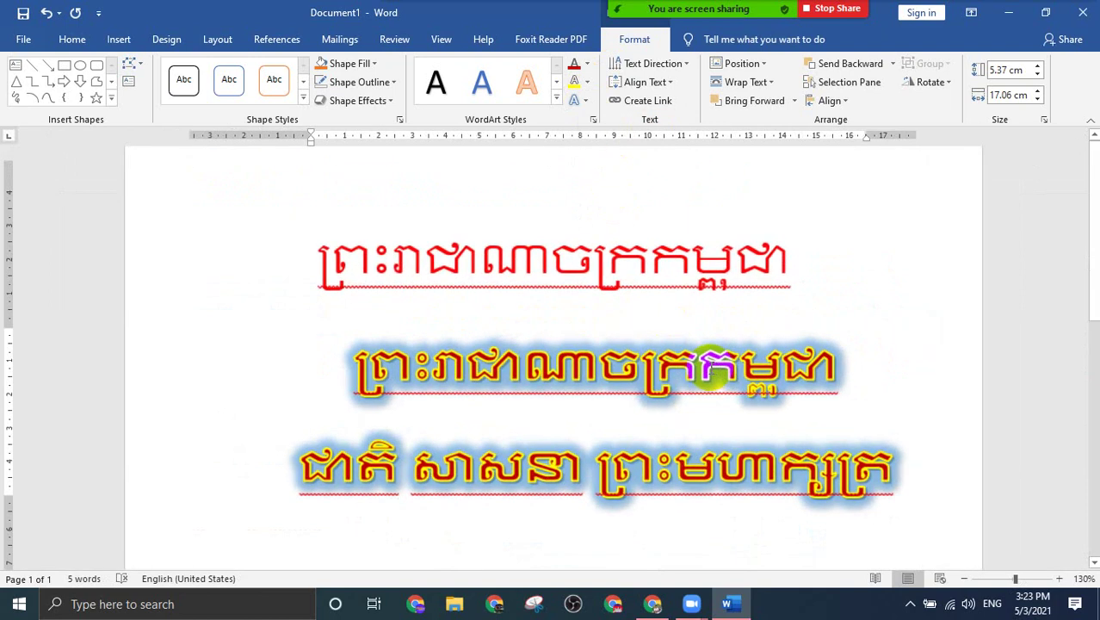
left_click(575, 100)
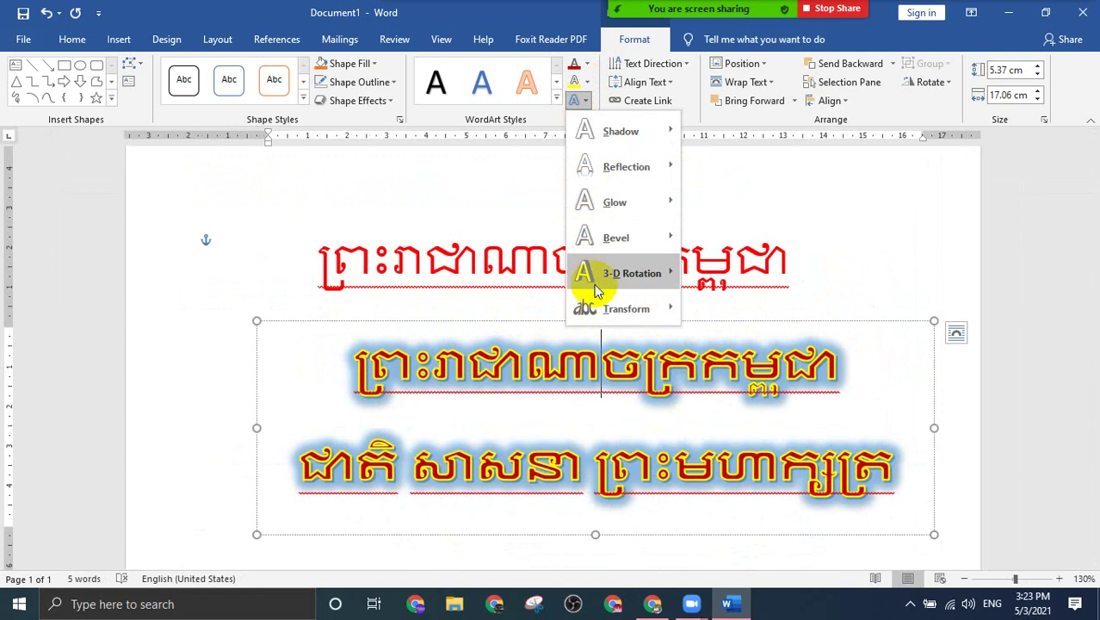
mouse_move(594, 274)
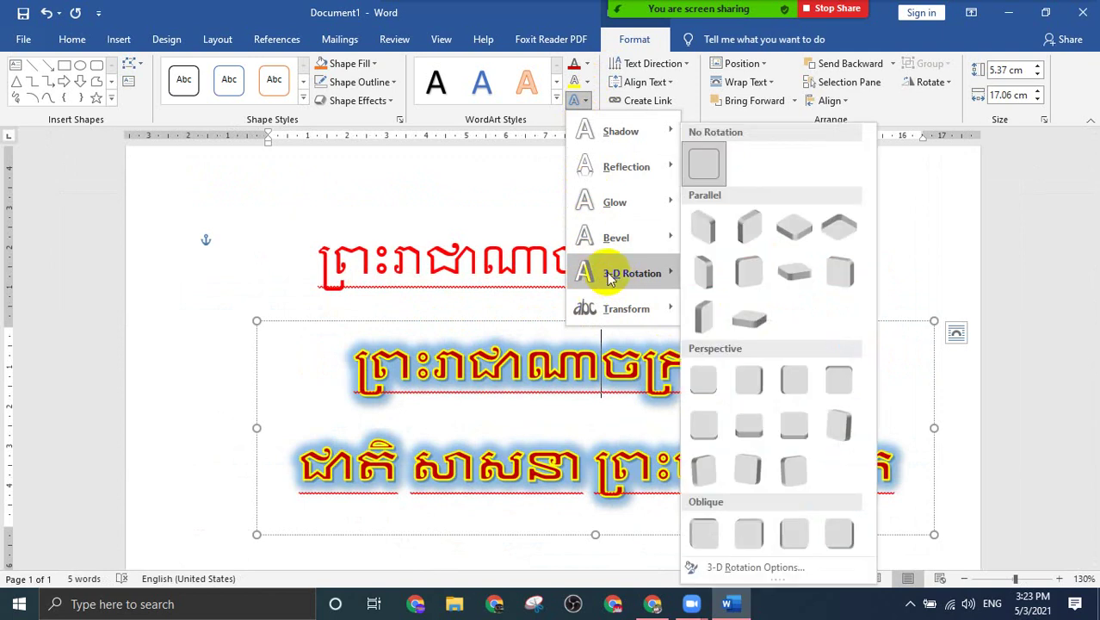
left_click(750, 224)
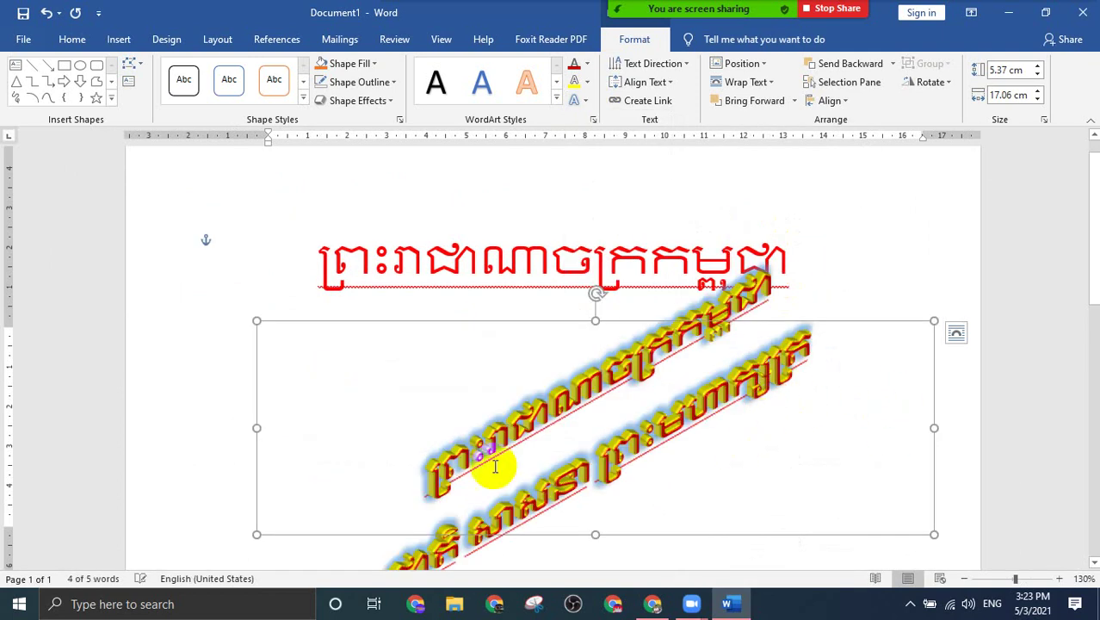
left_click(586, 103)
mouse_move(618, 273)
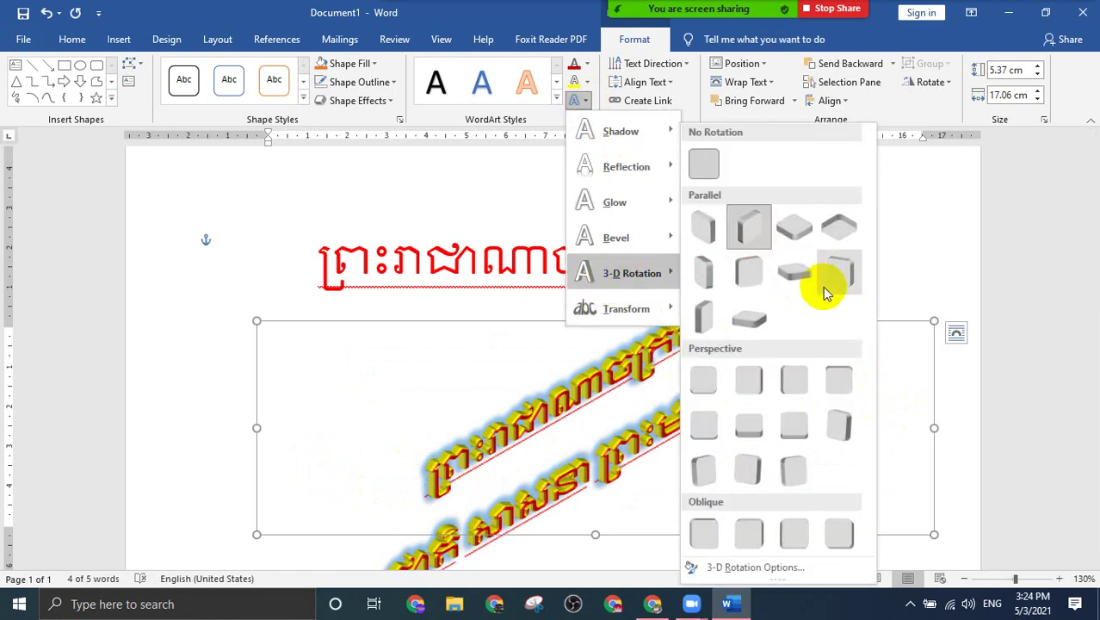
left_click(796, 272)
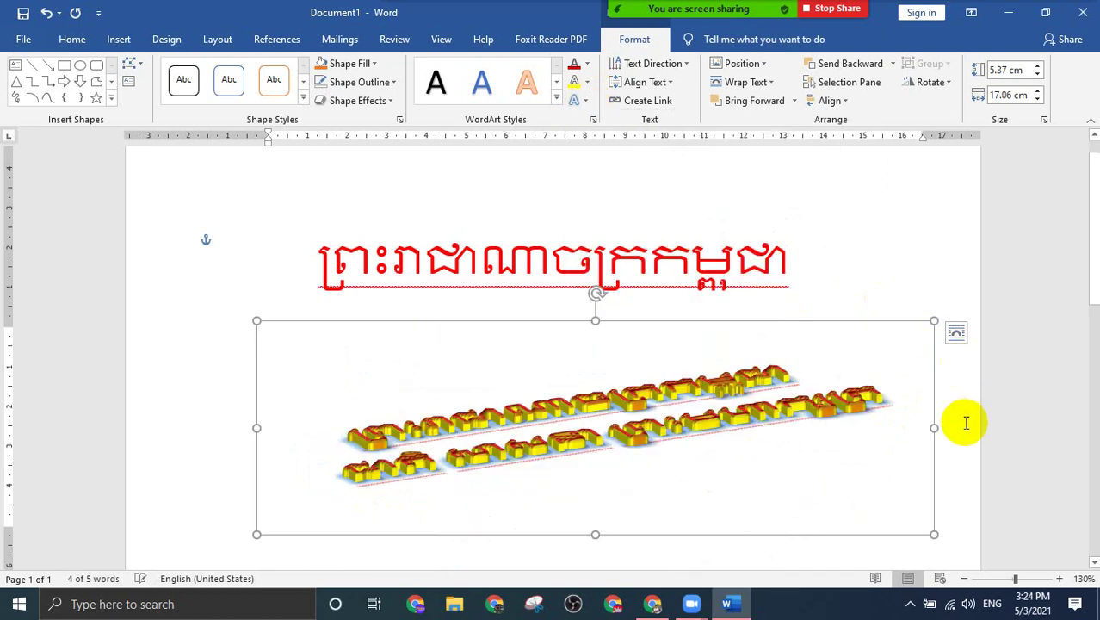
left_click(583, 103)
mouse_move(615, 271)
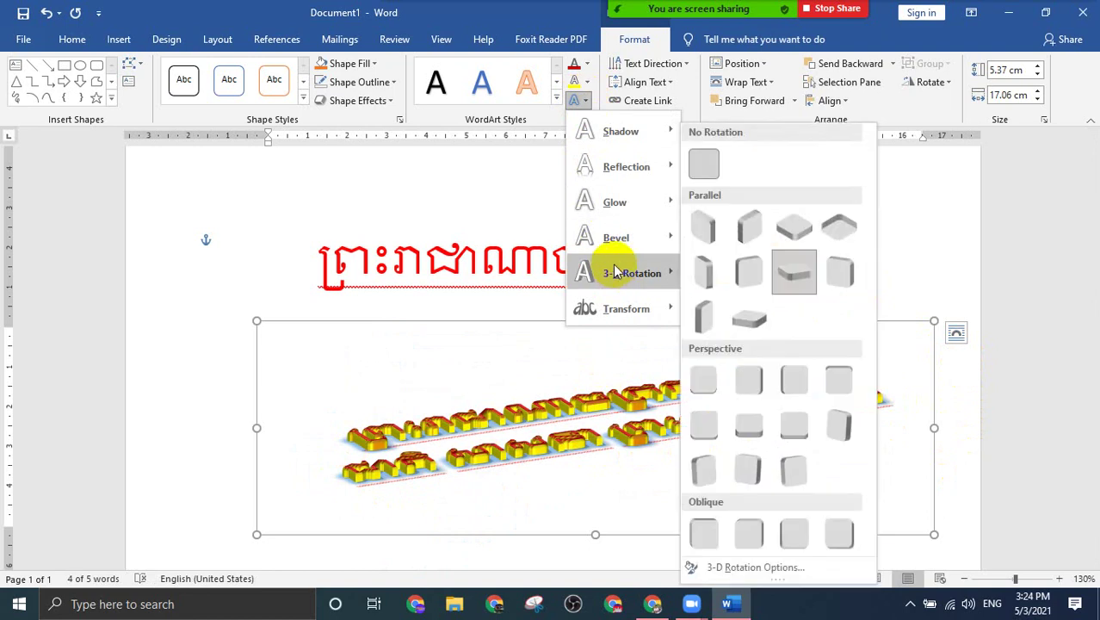
left_click(706, 169)
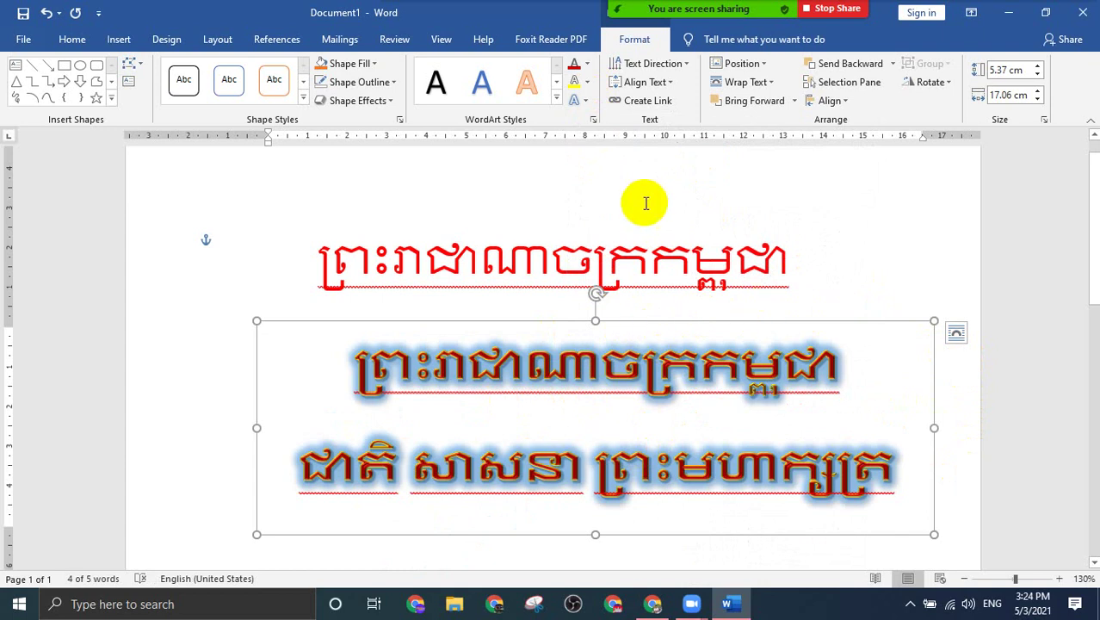
left_click(585, 101)
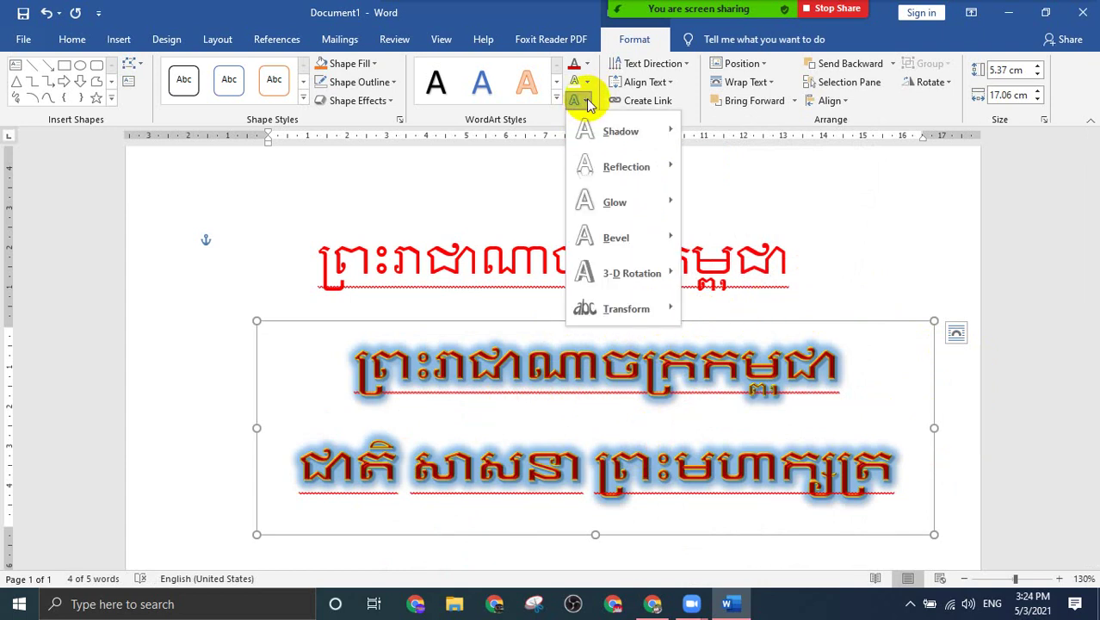
Step: Apply the Arch transform to the WordArt and nudge it slightly left and down
mouse_move(603, 310)
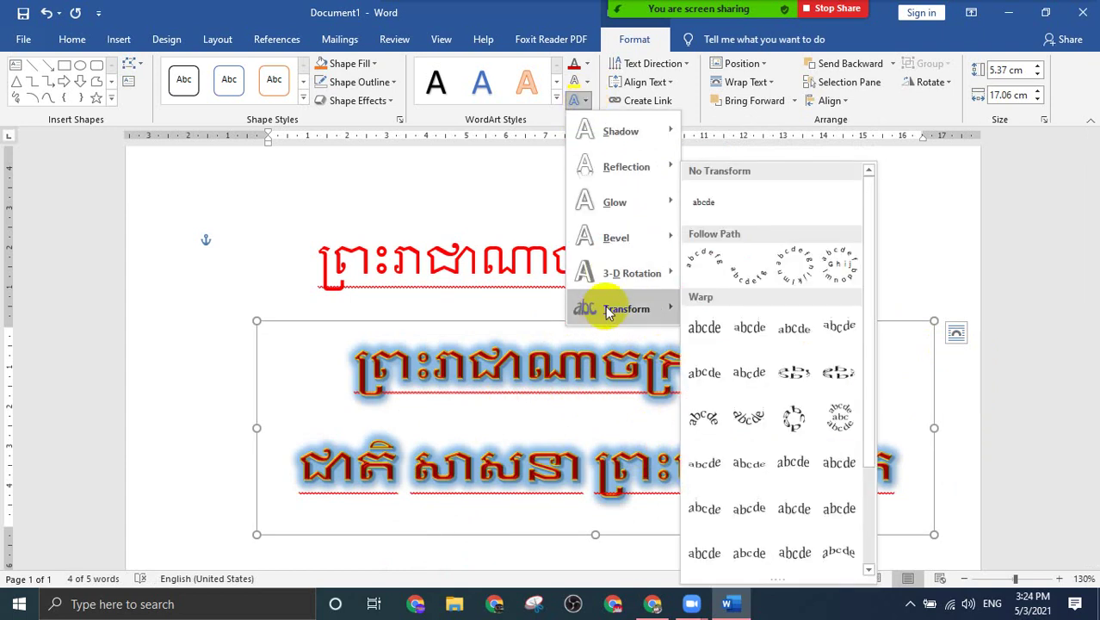
left_click(708, 262)
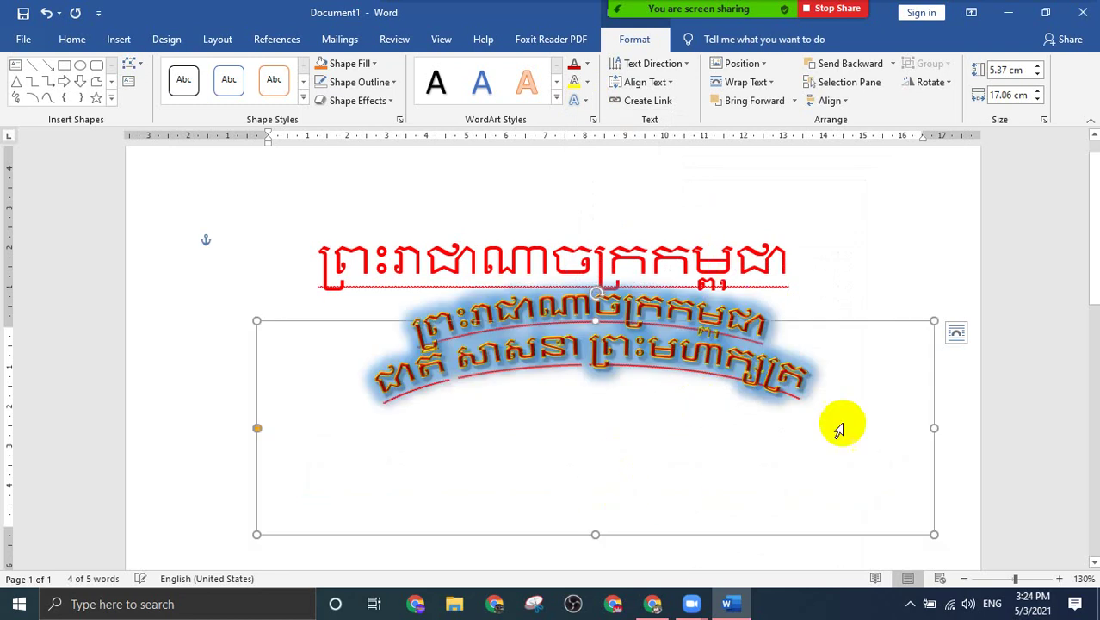
left_click_drag(796, 325, 765, 354)
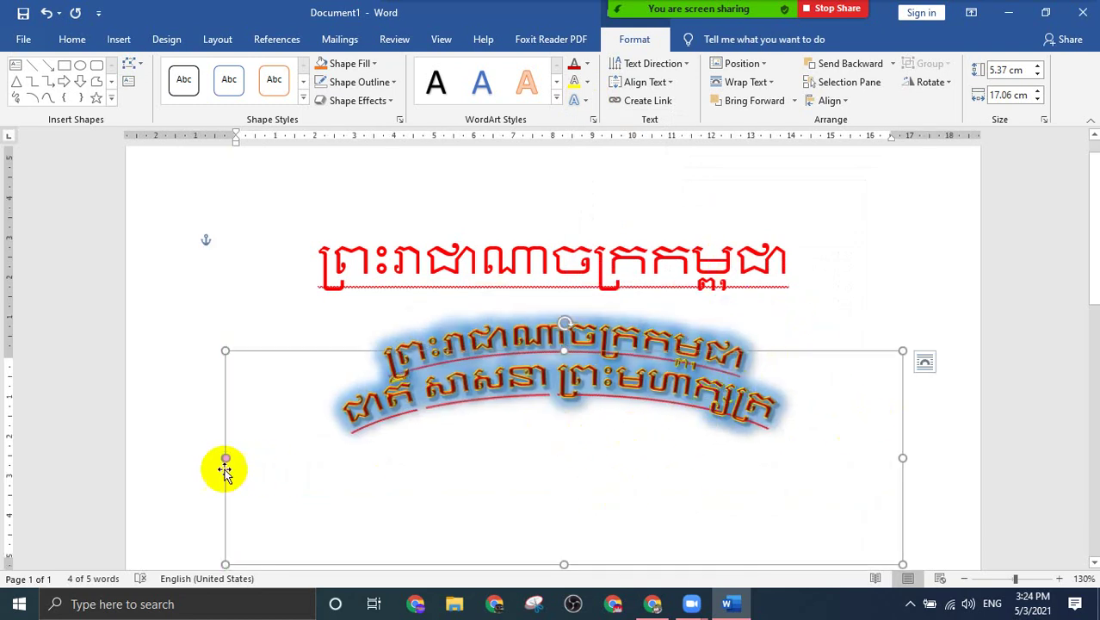
Step: Drag the orange handle to deepen the arch curvature across both lines
left_click_drag(226, 463, 223, 392)
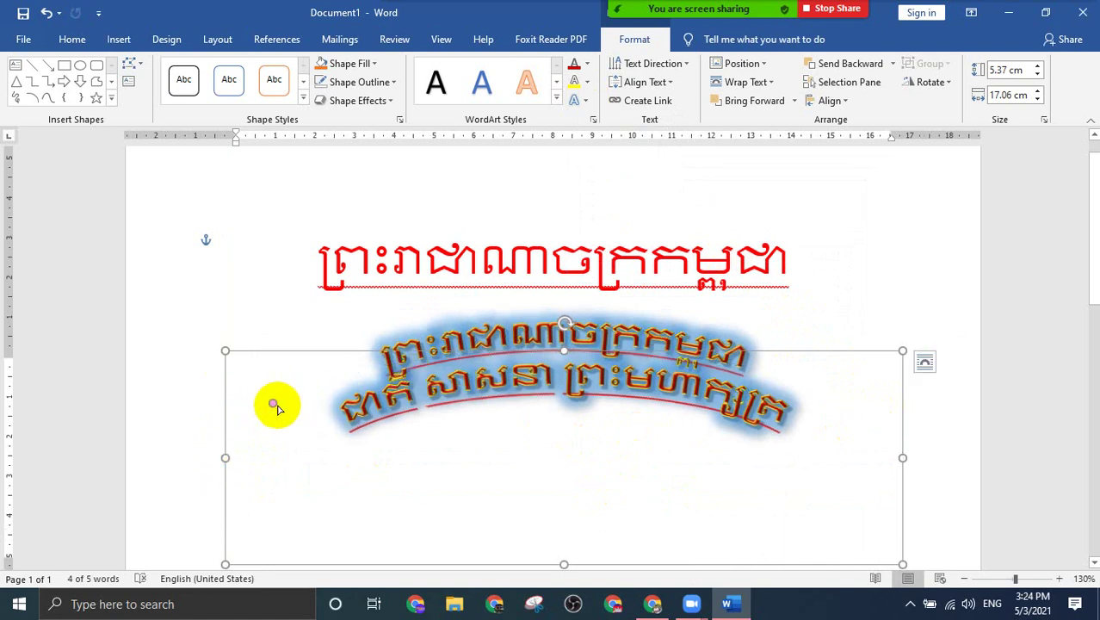
left_click_drag(272, 402, 346, 440)
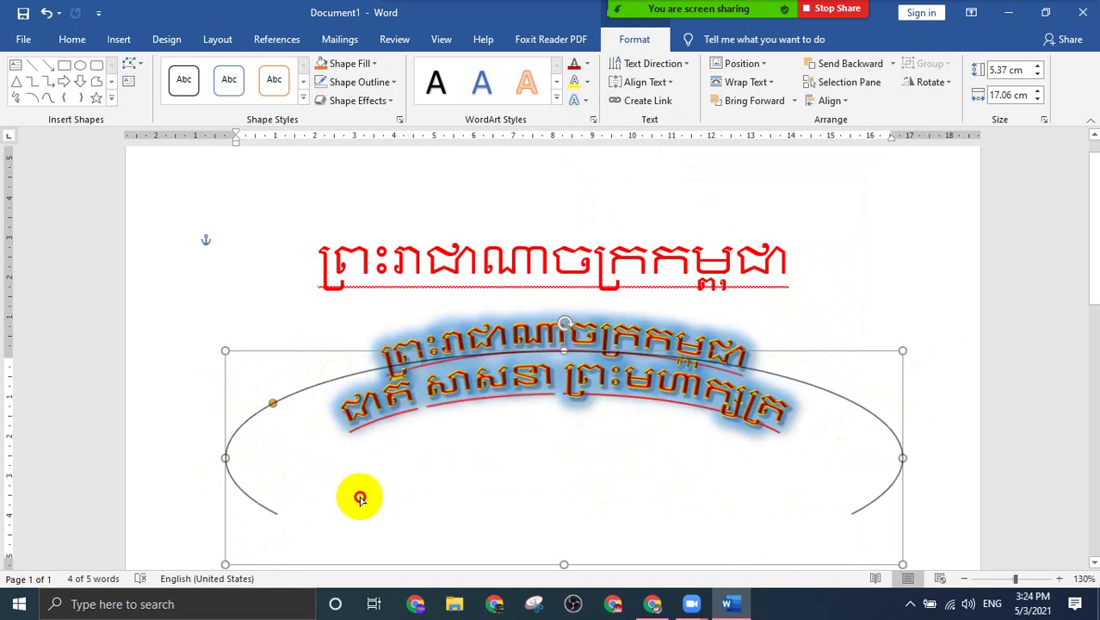
mouse_move(346, 439)
left_mouse_down()
mouse_move(338, 467)
mouse_move(278, 427)
left_mouse_up()
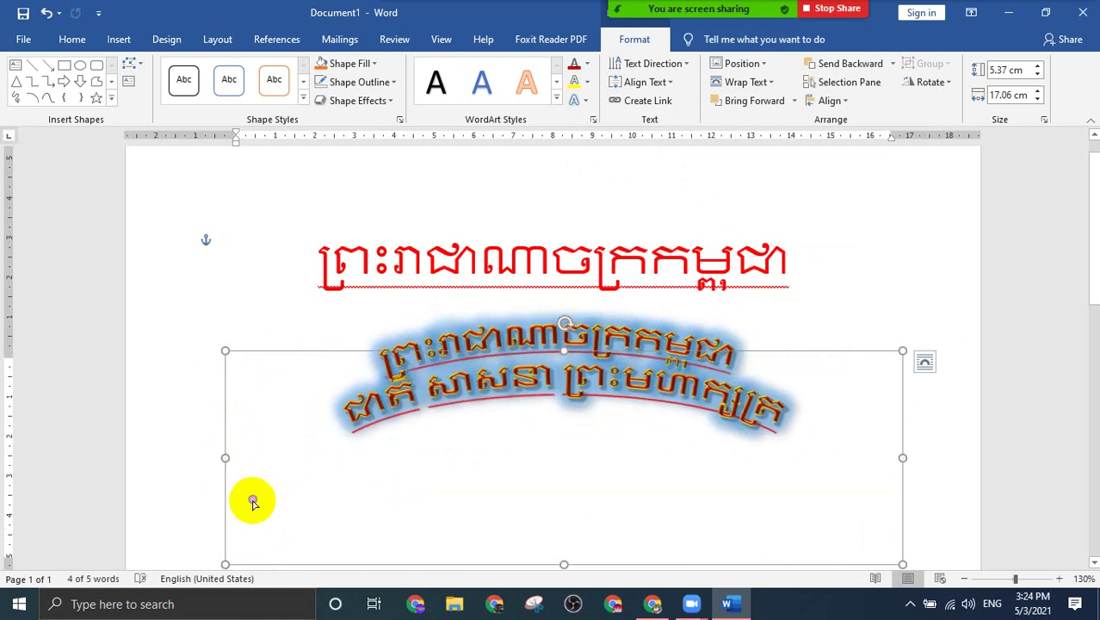
left_click_drag(252, 502, 417, 386)
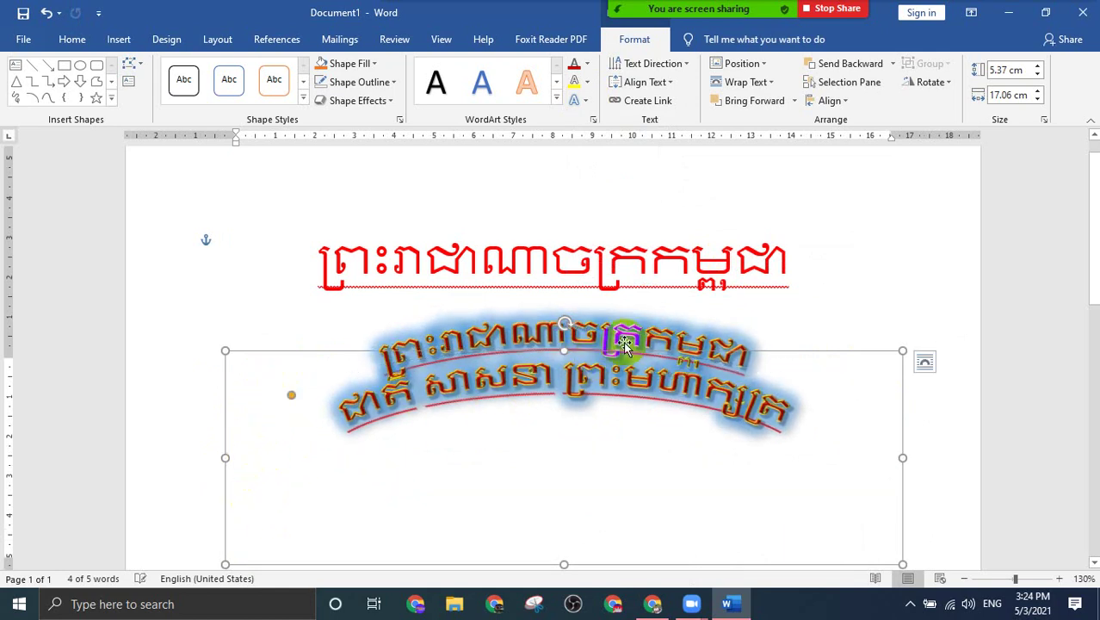
Step: Apply a Warp transform to the WordArt text
left_click(839, 314)
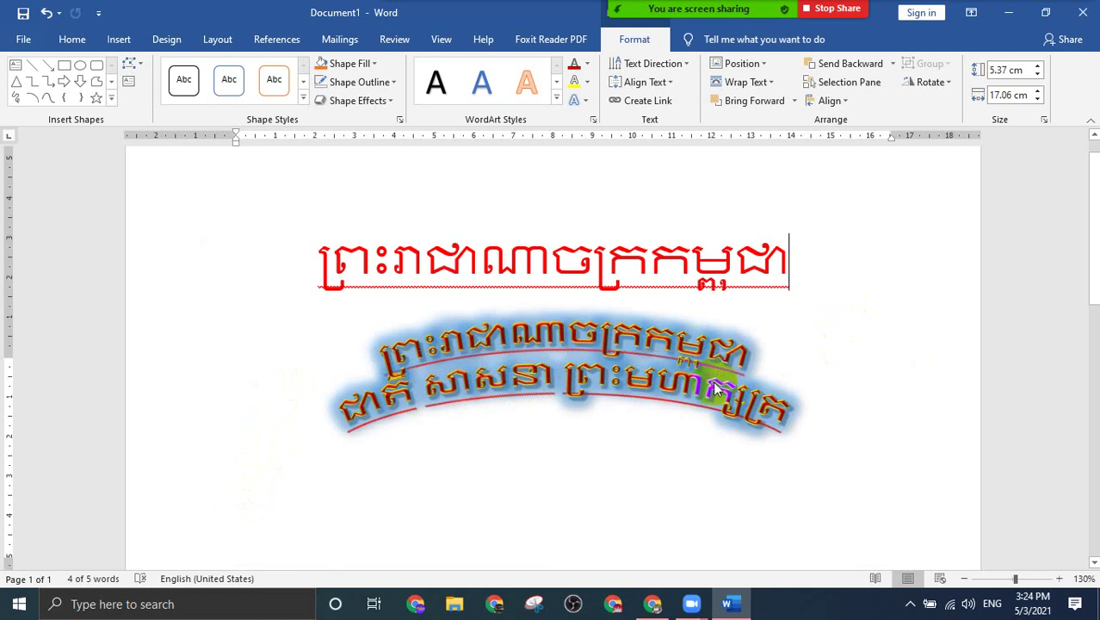
double_click(592, 376)
left_click(541, 348)
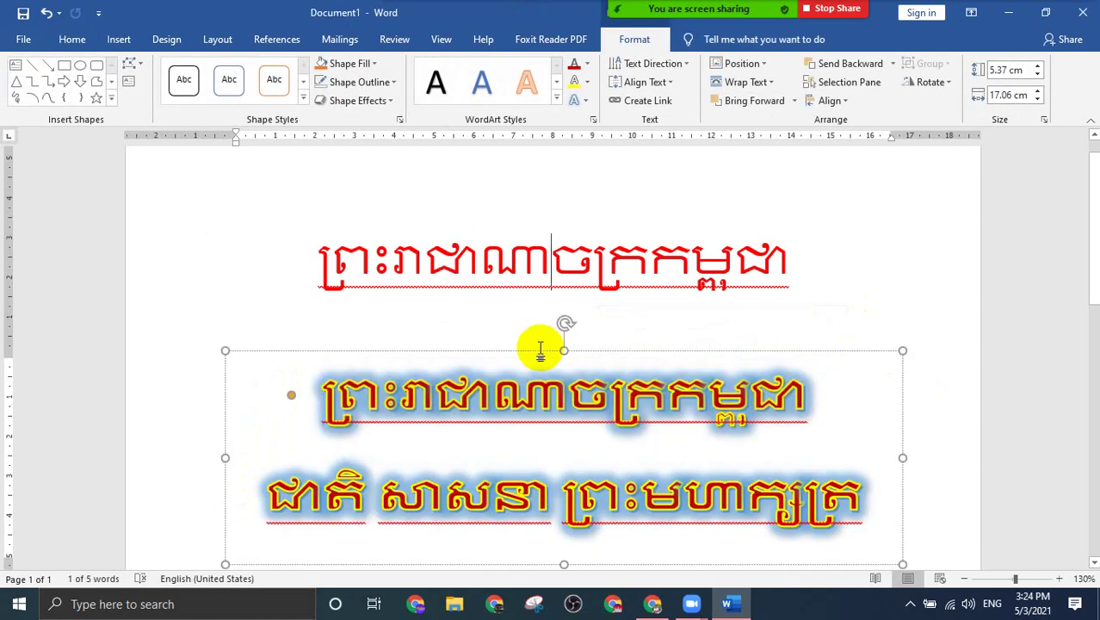
key("ctrl+z")
key("ctrl+y")
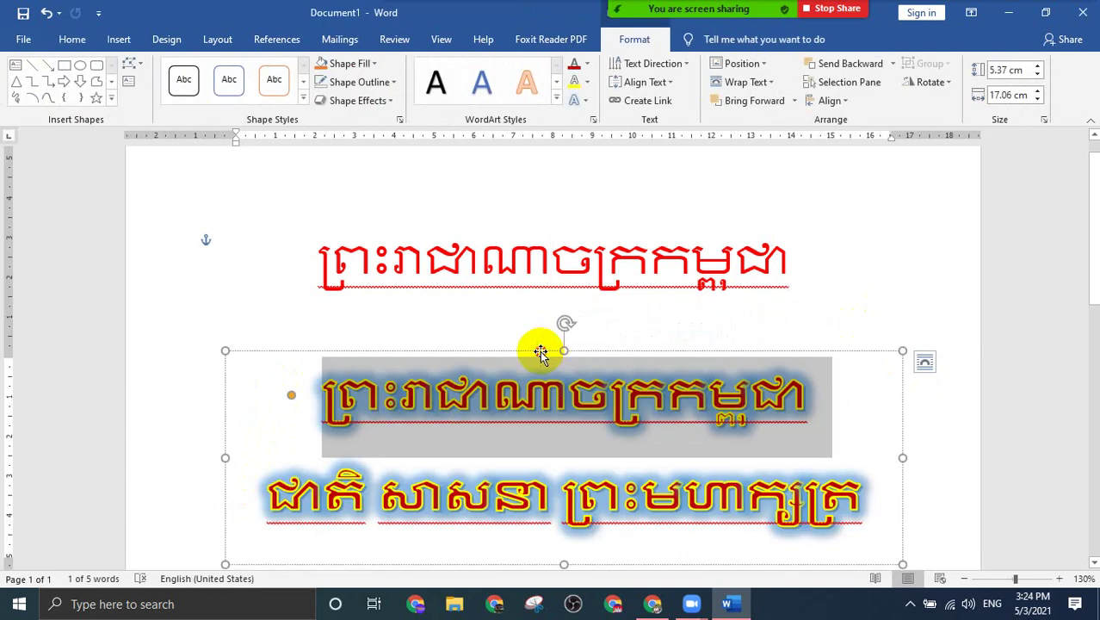
left_click(540, 353)
left_click(576, 99)
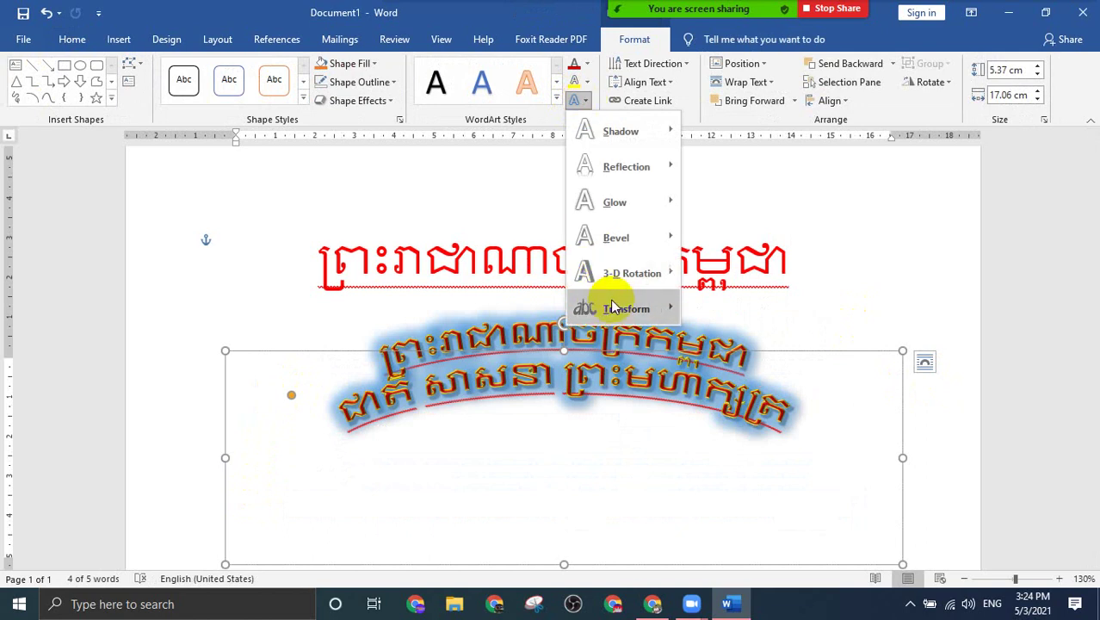
mouse_move(614, 308)
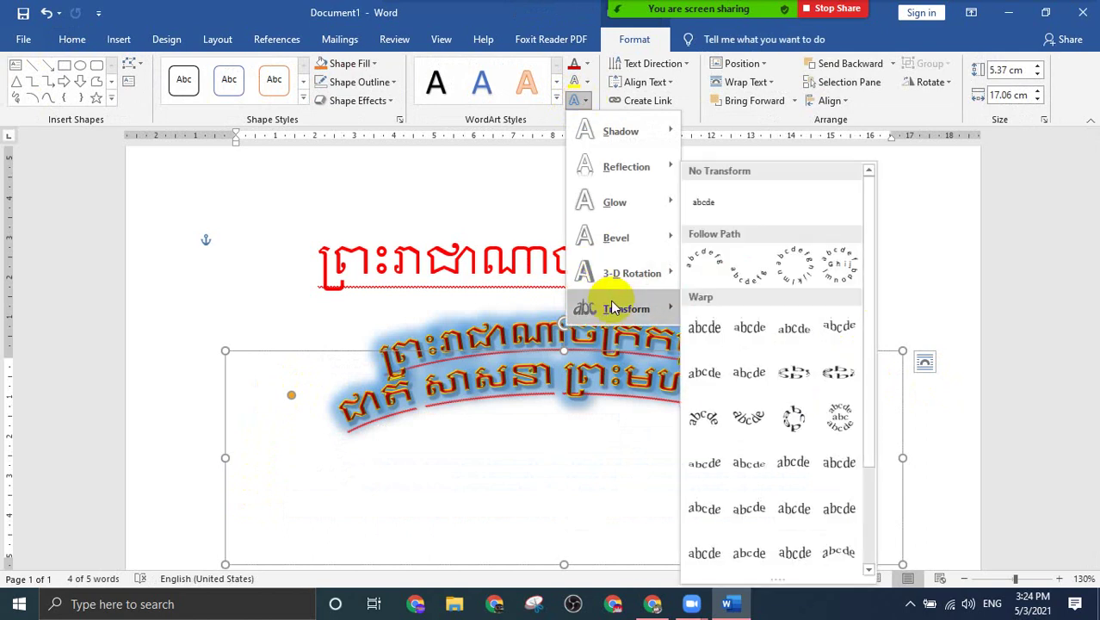
left_click(749, 328)
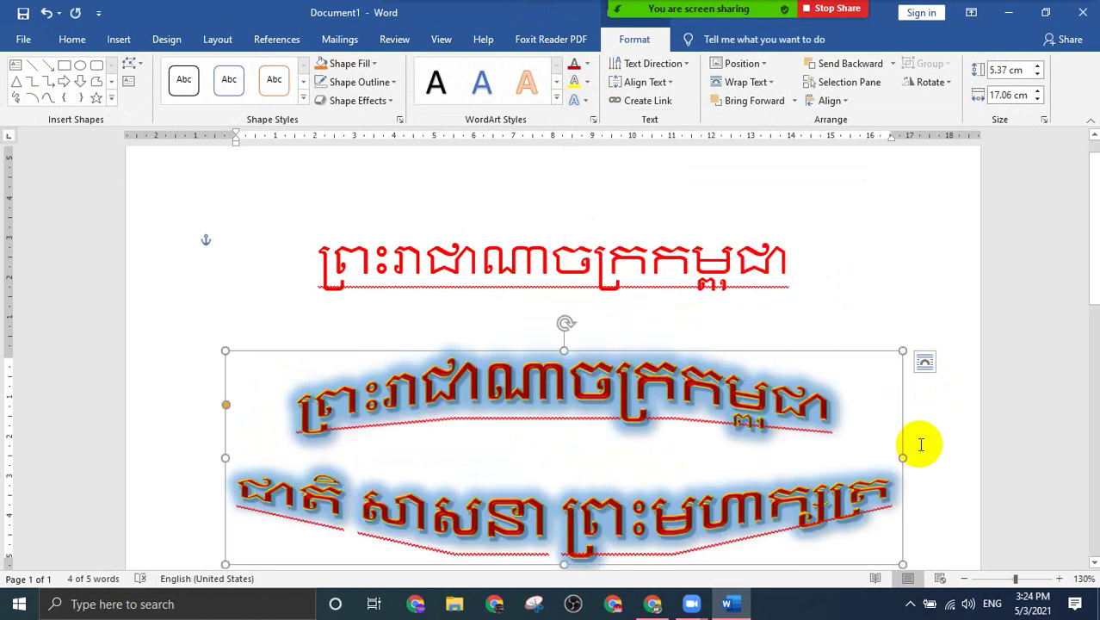
Step: Delete the WordArt's second line and the red heading, then reselect the WordArt
left_click_drag(243, 491, 895, 479)
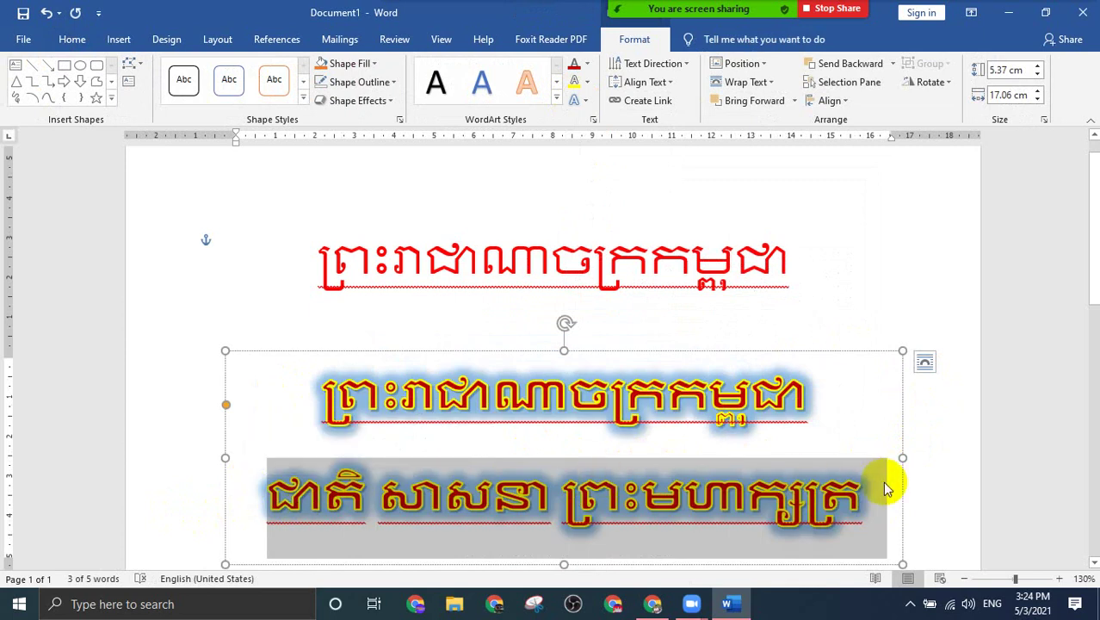
key("Delete")
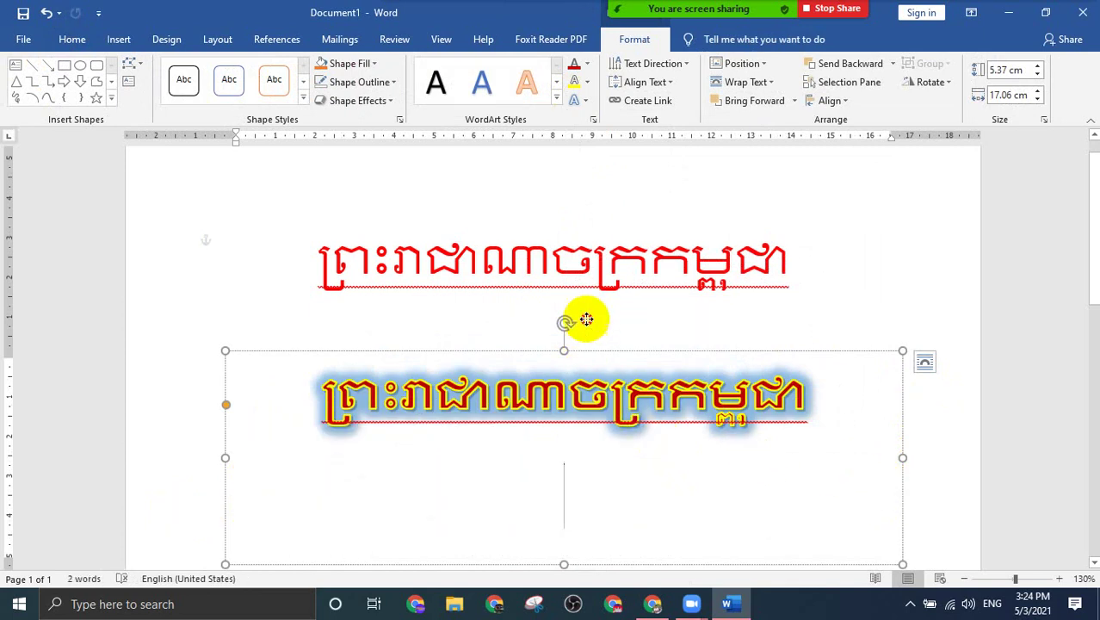
left_click(641, 262)
left_click_drag(786, 258, 123, 290)
key("Delete")
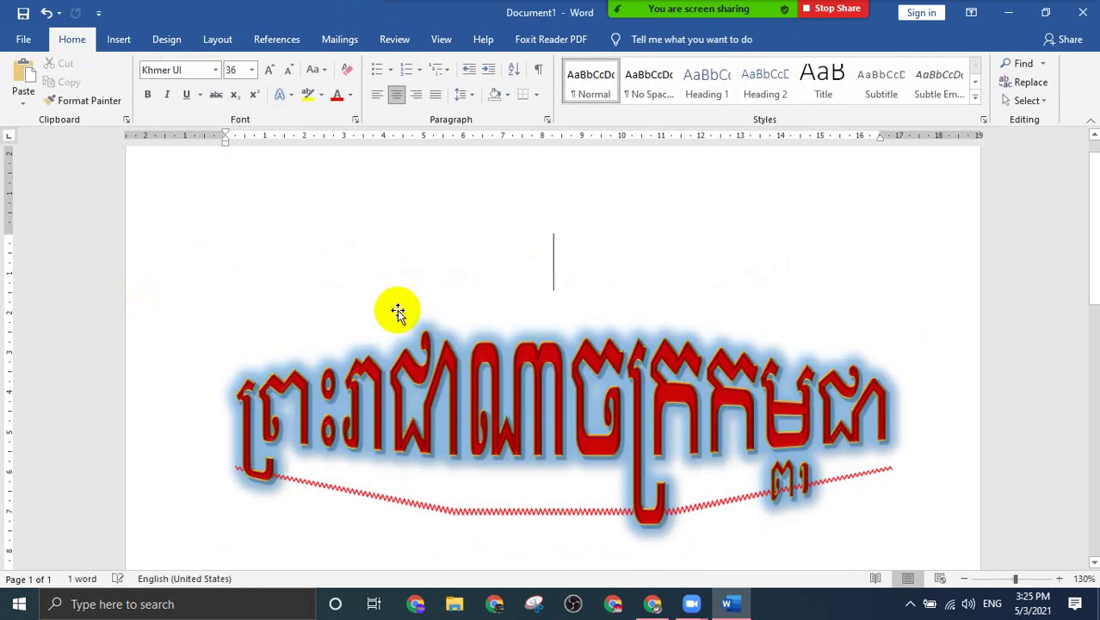
left_click(474, 368)
left_click(887, 258)
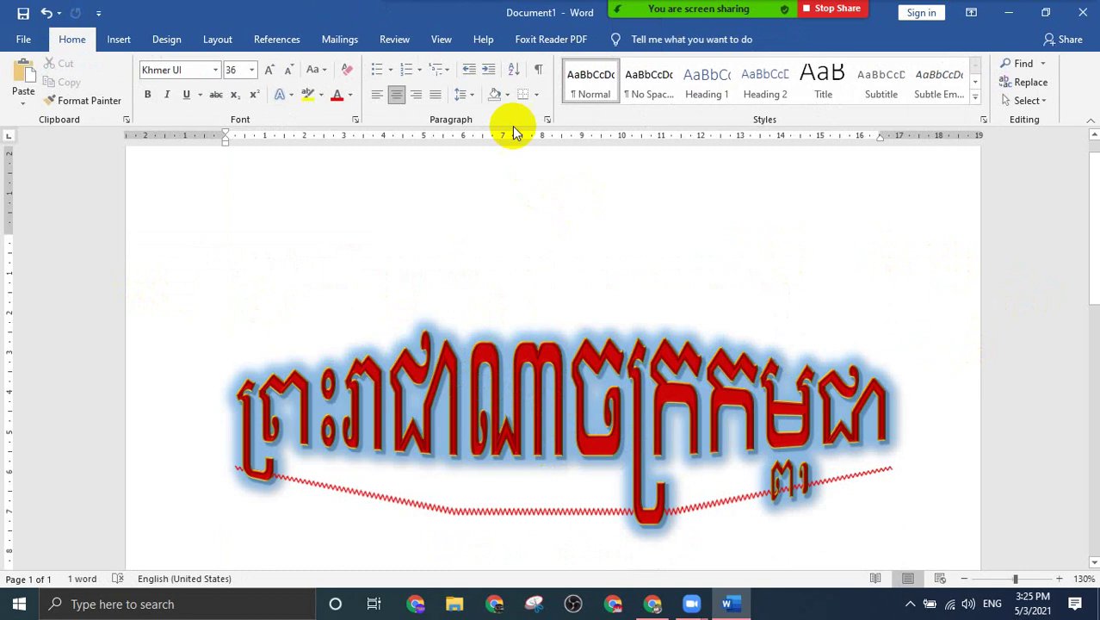
left_click(624, 388)
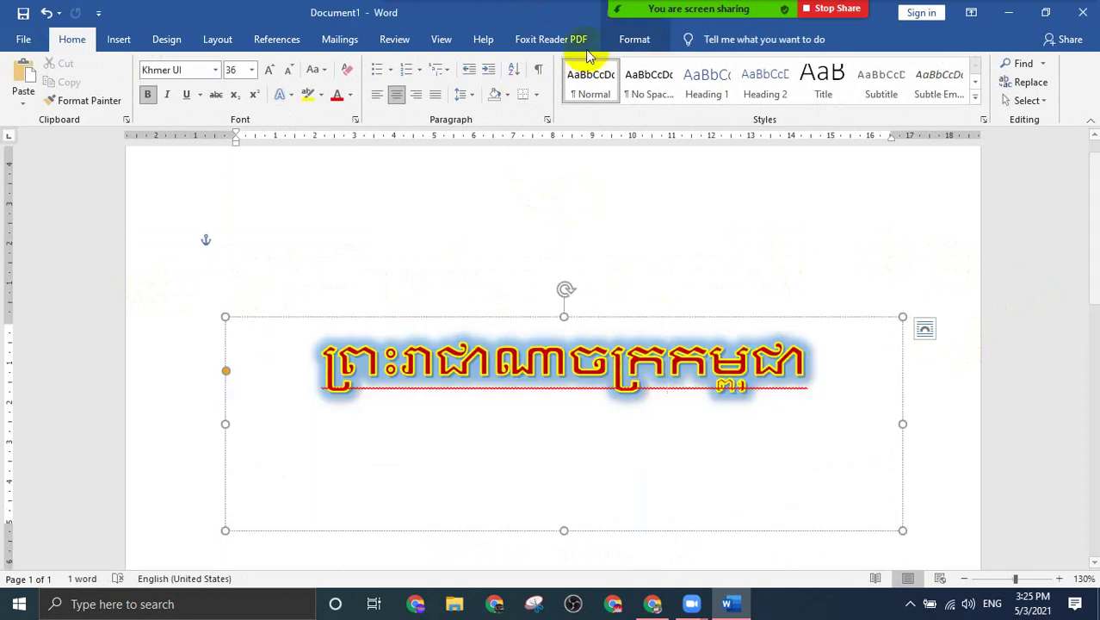
Step: Warp the single WordArt line into a large curved shape and move it higher up the page
left_click(634, 39)
left_click(585, 101)
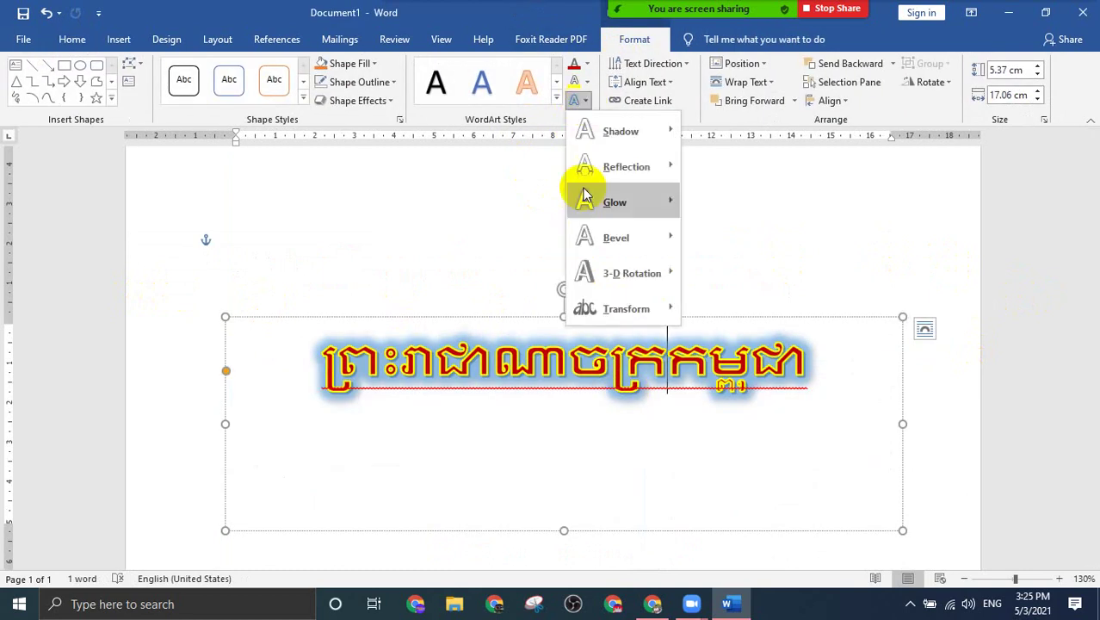
mouse_move(602, 309)
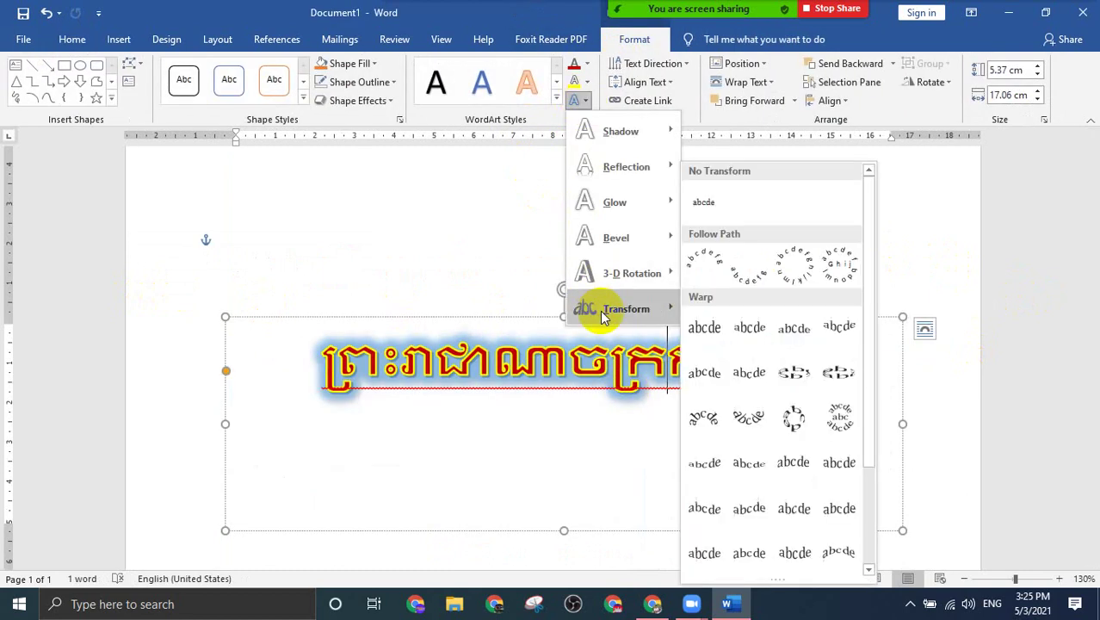
left_click(750, 374)
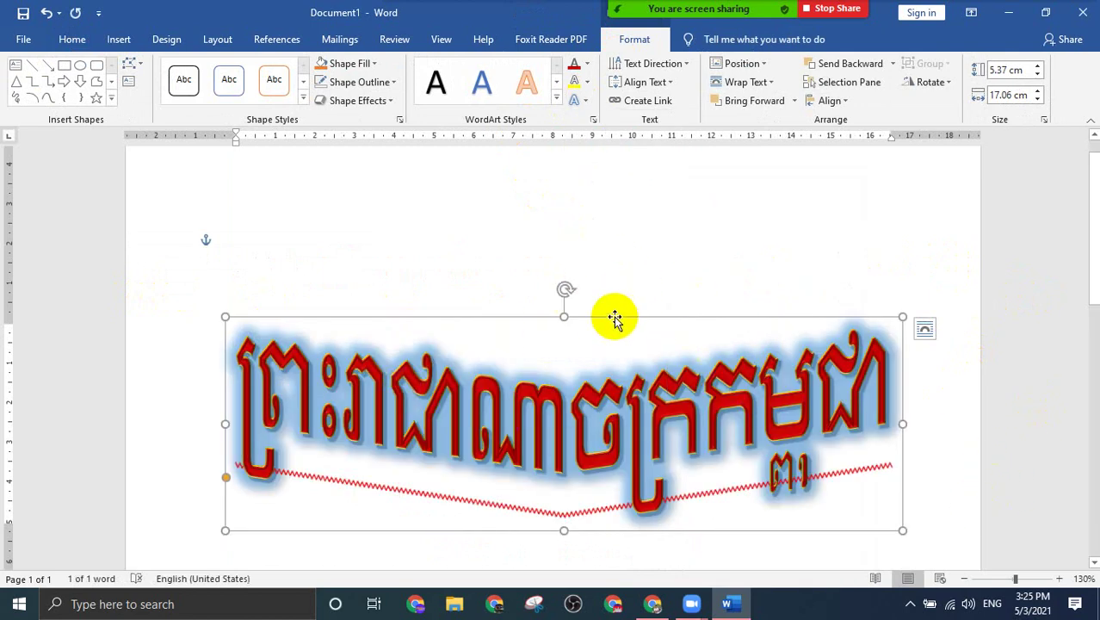
left_click_drag(614, 319, 614, 235)
left_click(738, 476)
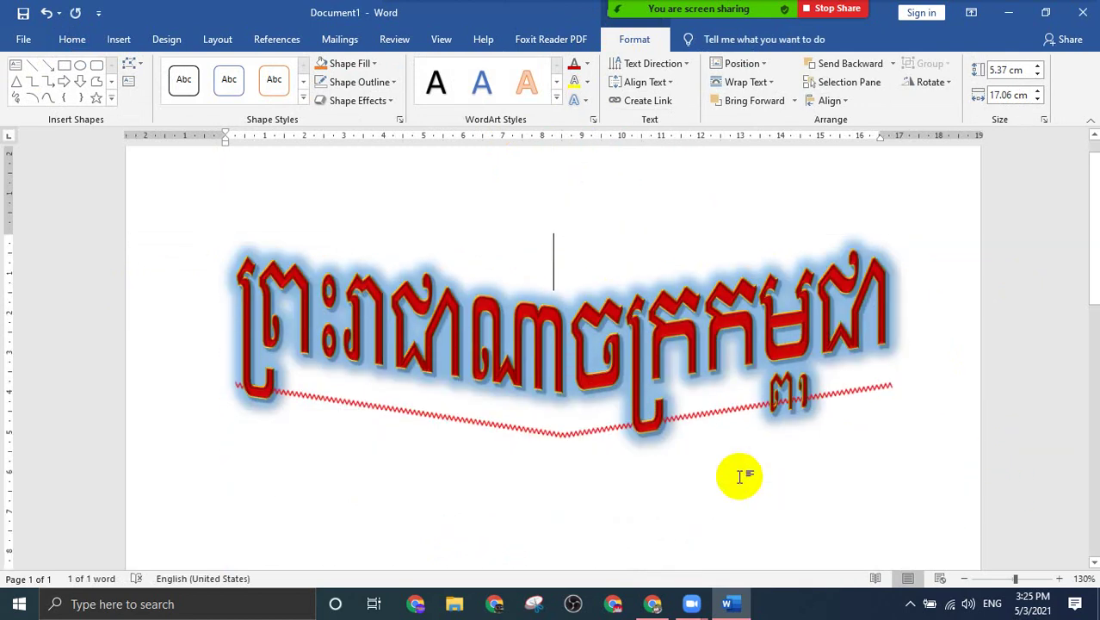
mouse_move(679, 592)
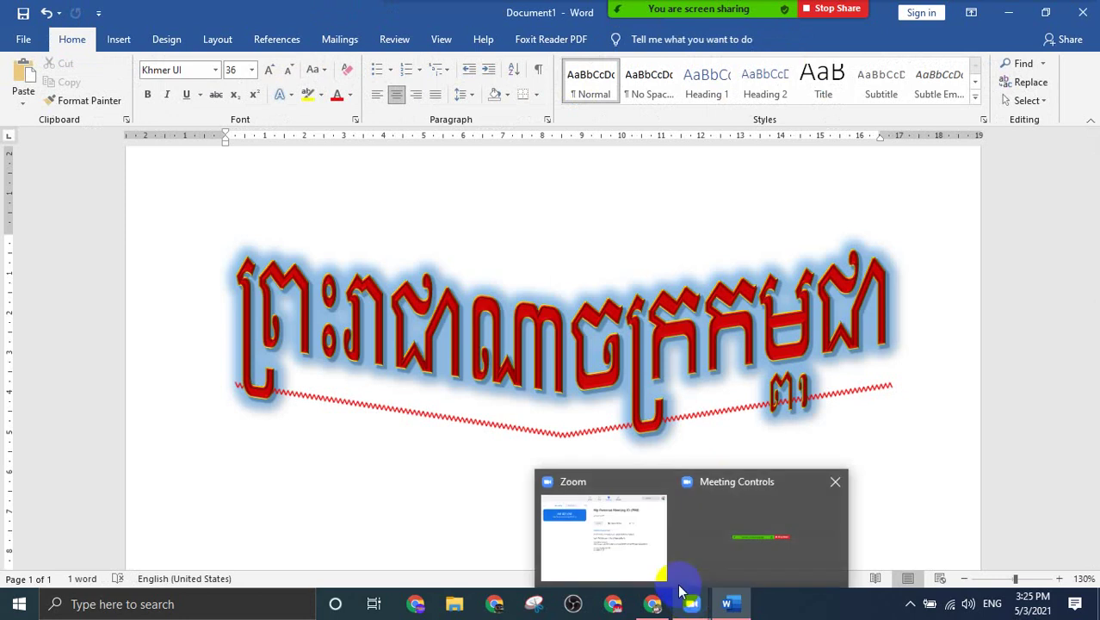
Step: Open the Zoom participants list from the meeting controls
left_click(745, 500)
left_click(676, 22)
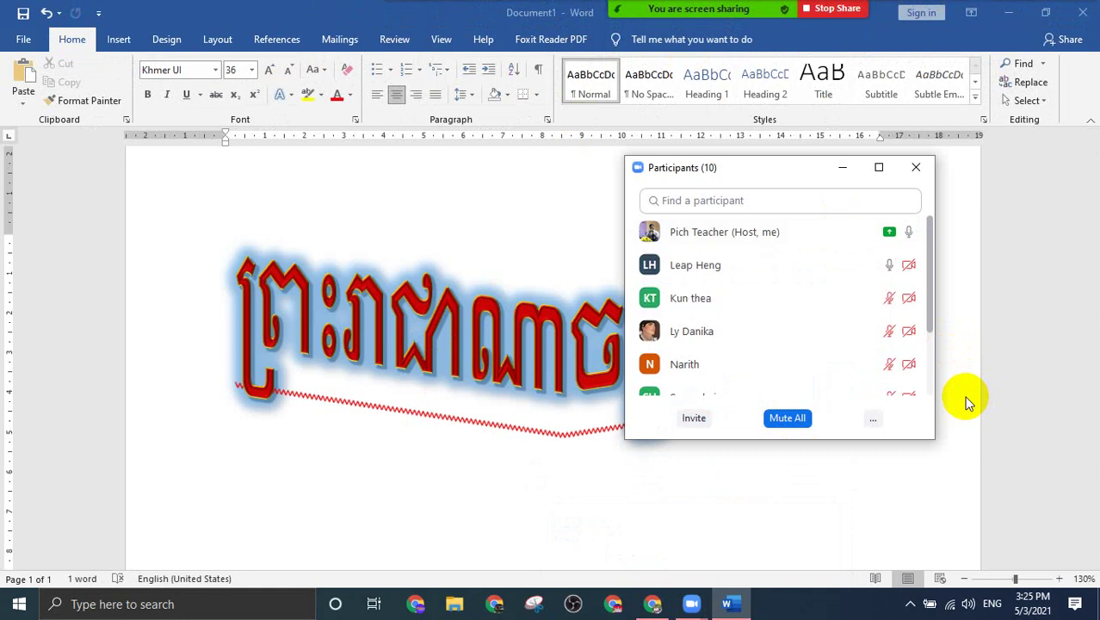
left_click(966, 402)
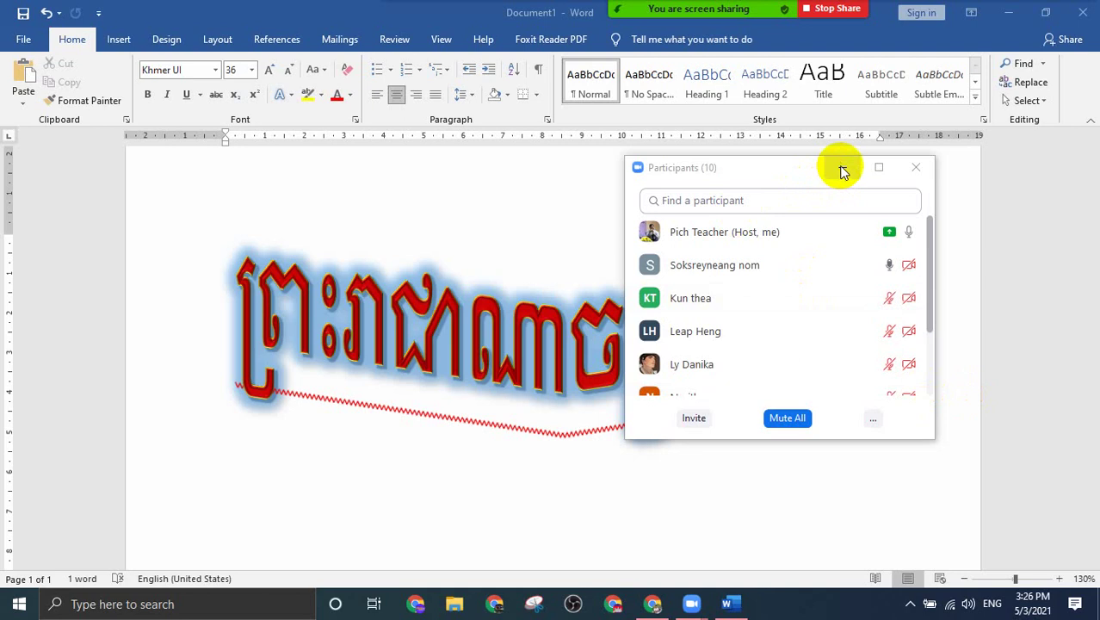
Step: Find the participant who is still unmuted in the list and mute them
mouse_move(788, 341)
scroll(754, 325, "down", 1)
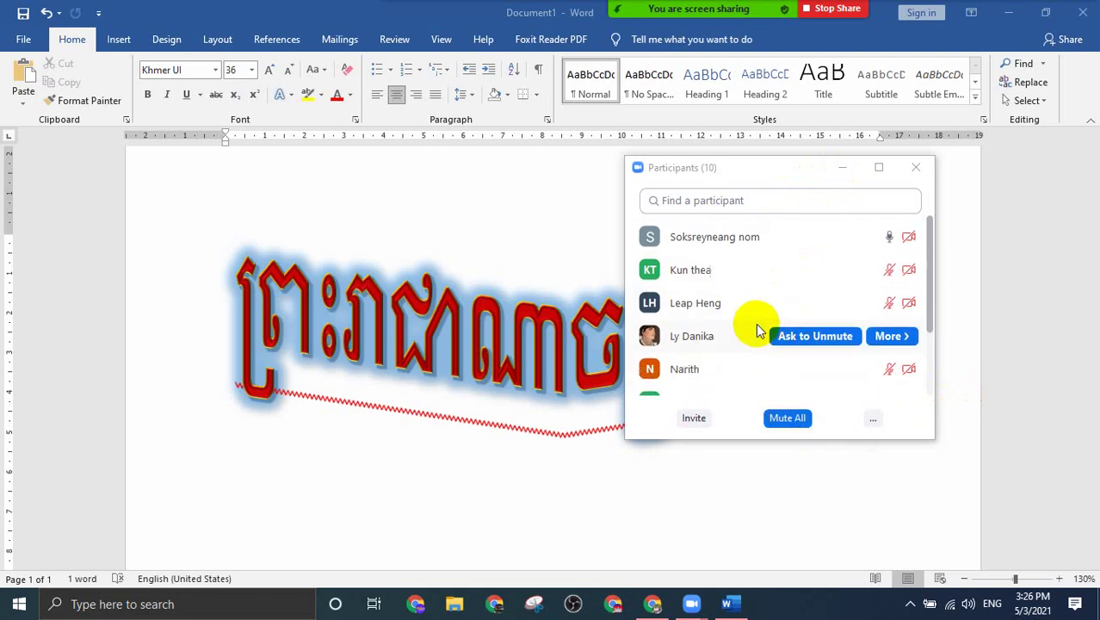
scroll(755, 328, "down", 2)
scroll(713, 360, "down", 1)
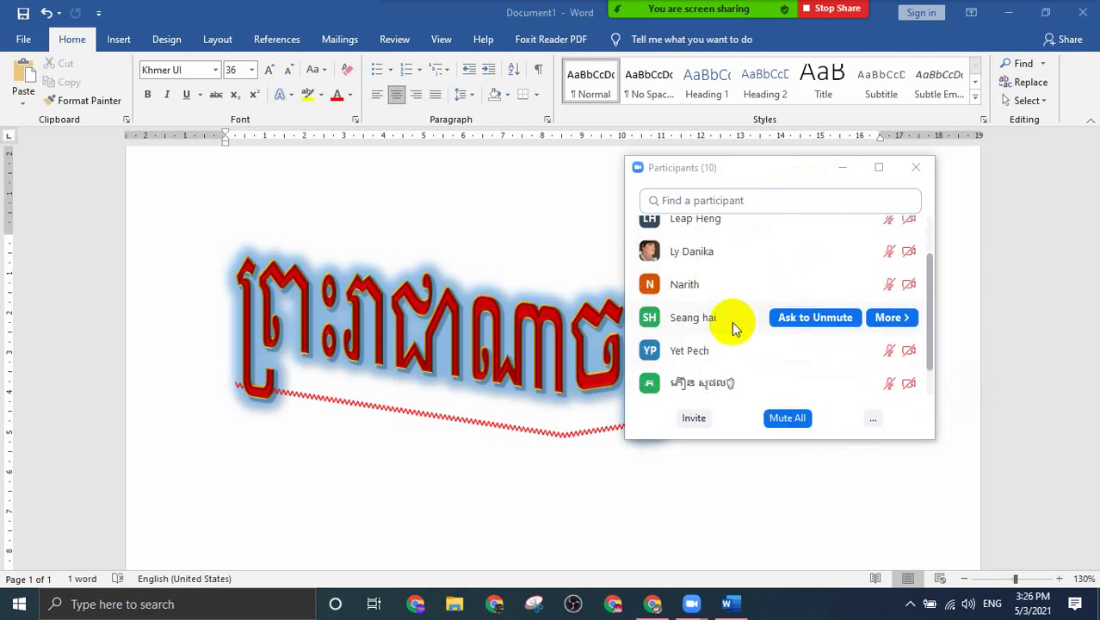
scroll(731, 324, "down", 1)
scroll(705, 307, "up", 2)
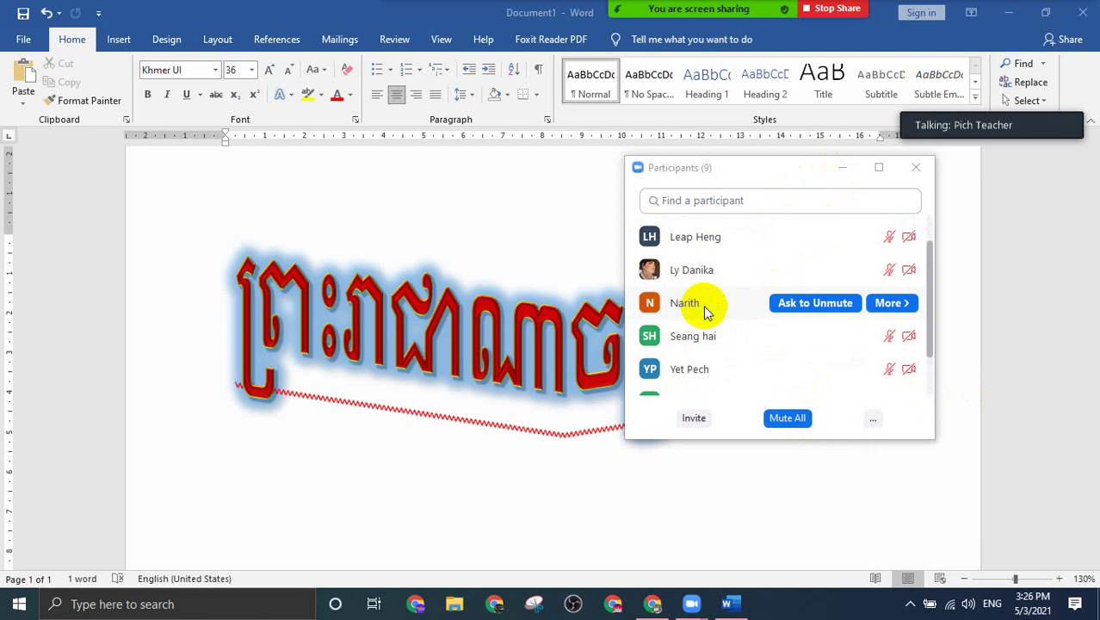
scroll(694, 297, "up", 1)
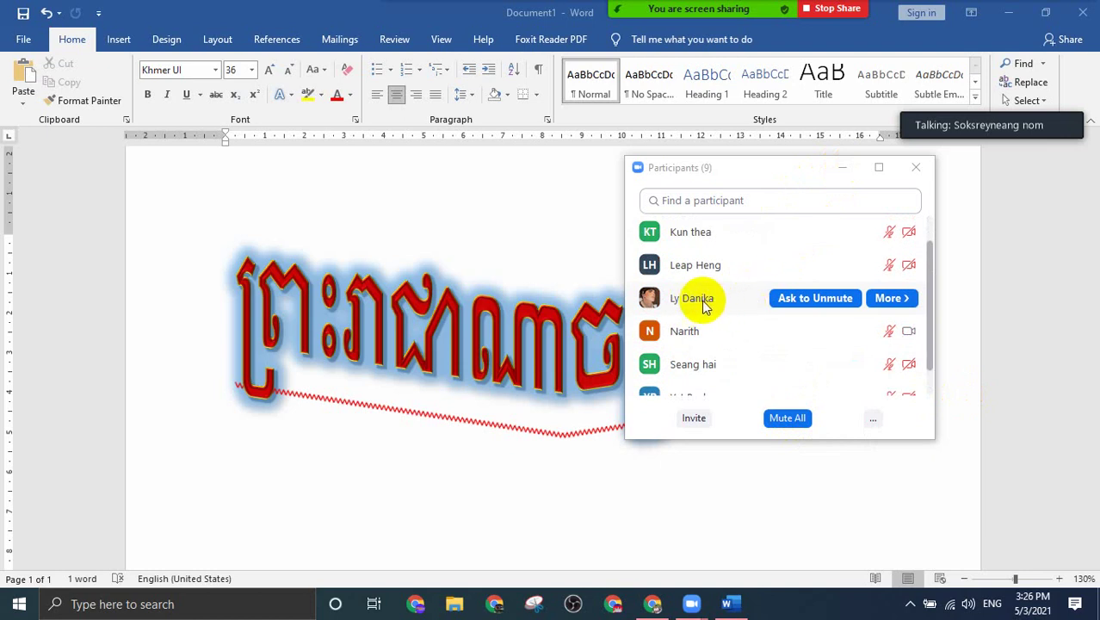
scroll(722, 347, "down", 2)
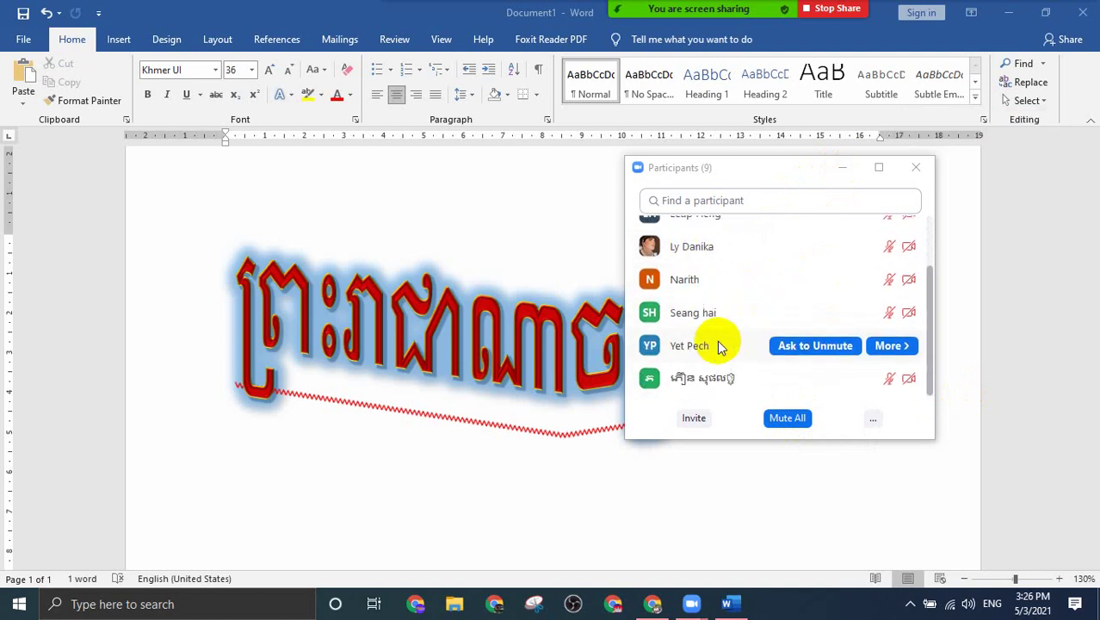
scroll(783, 311, "up", 1)
scroll(787, 308, "up", 3)
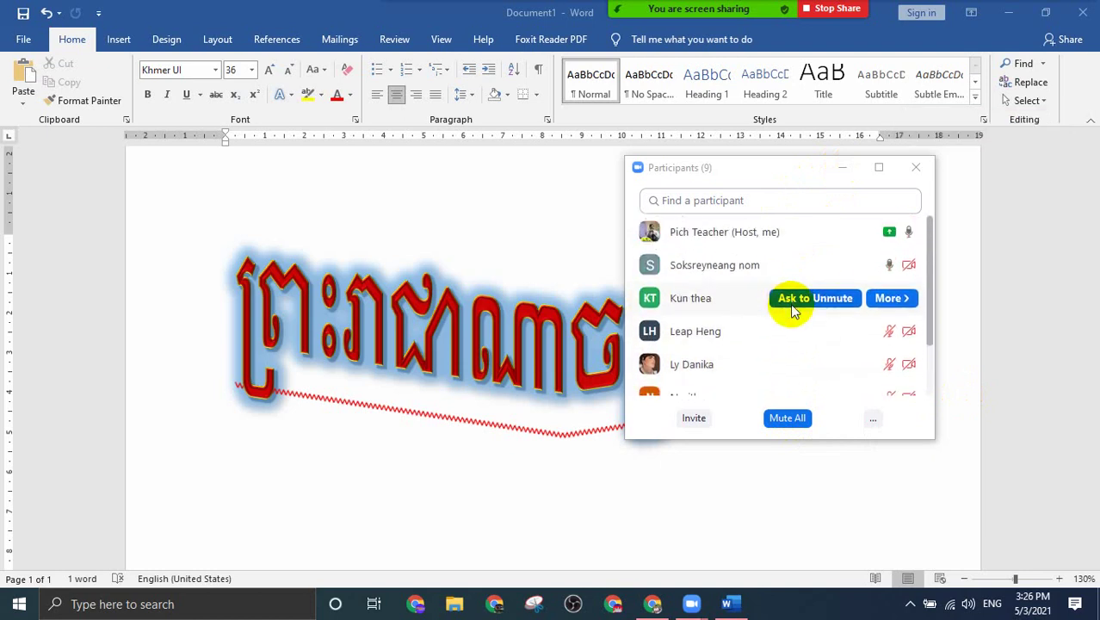
scroll(788, 310, "down", 3)
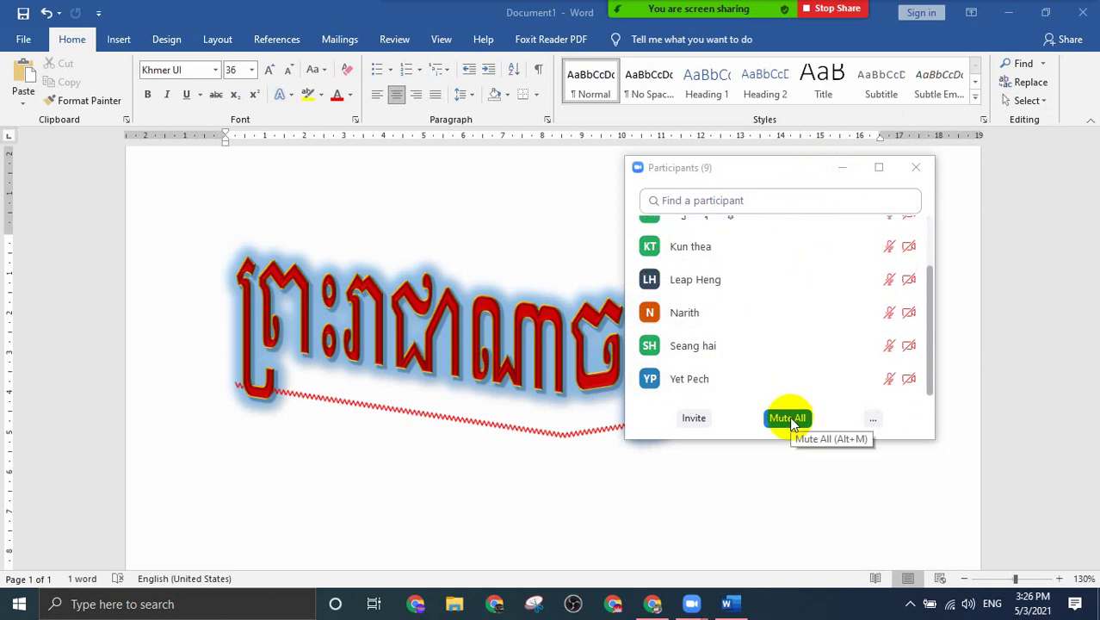
scroll(772, 314, "up", 2)
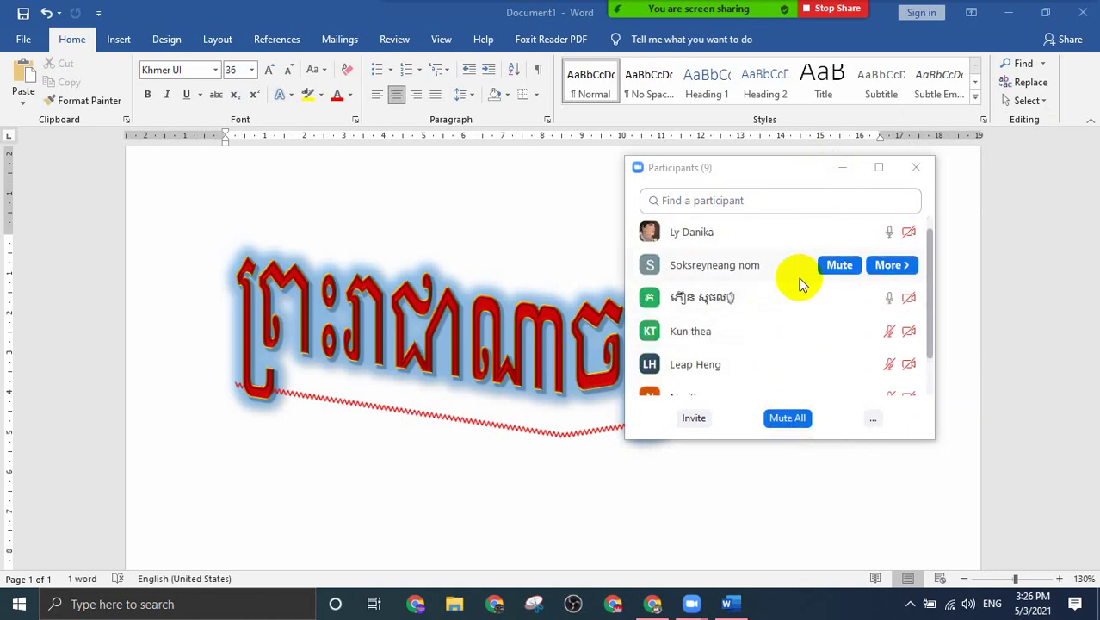
left_click(850, 277)
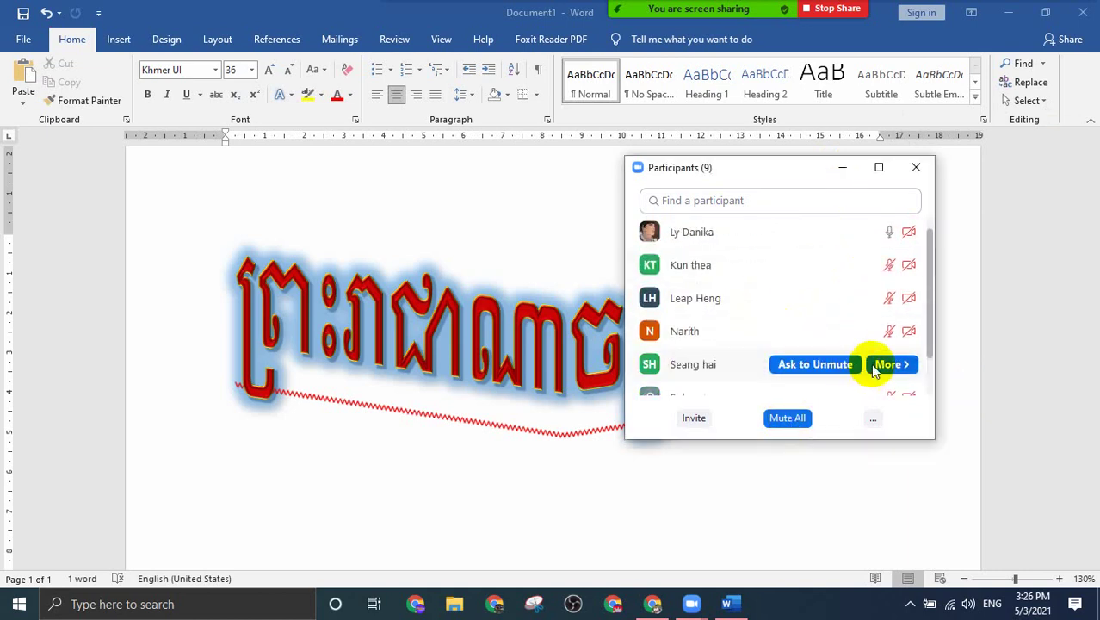
Step: Close the participants panel and return to the Word document
mouse_move(895, 328)
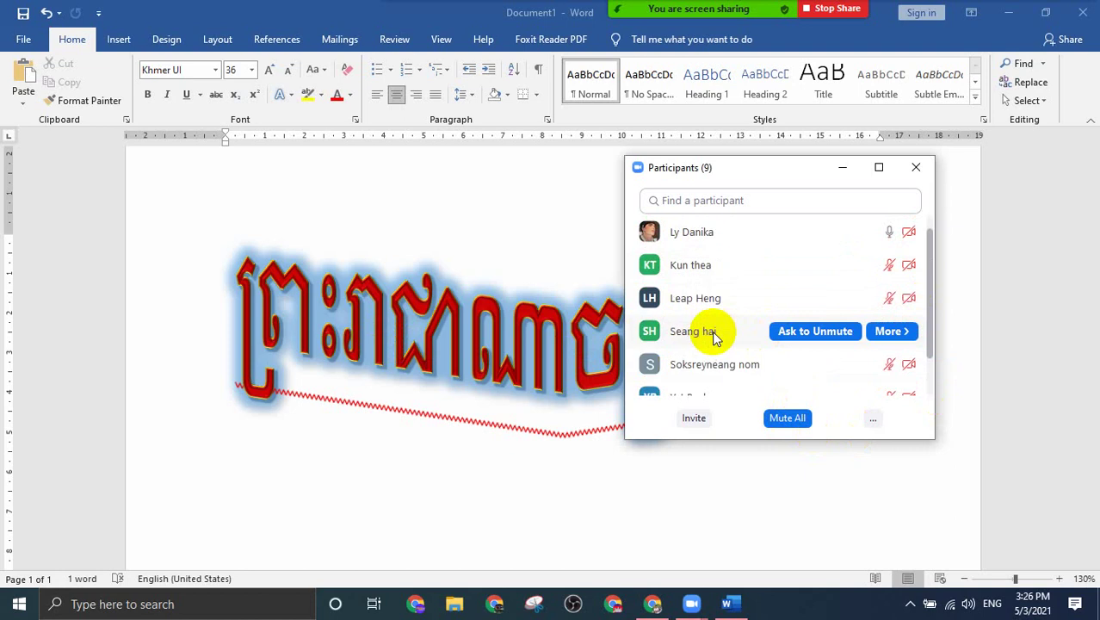
left_click(843, 167)
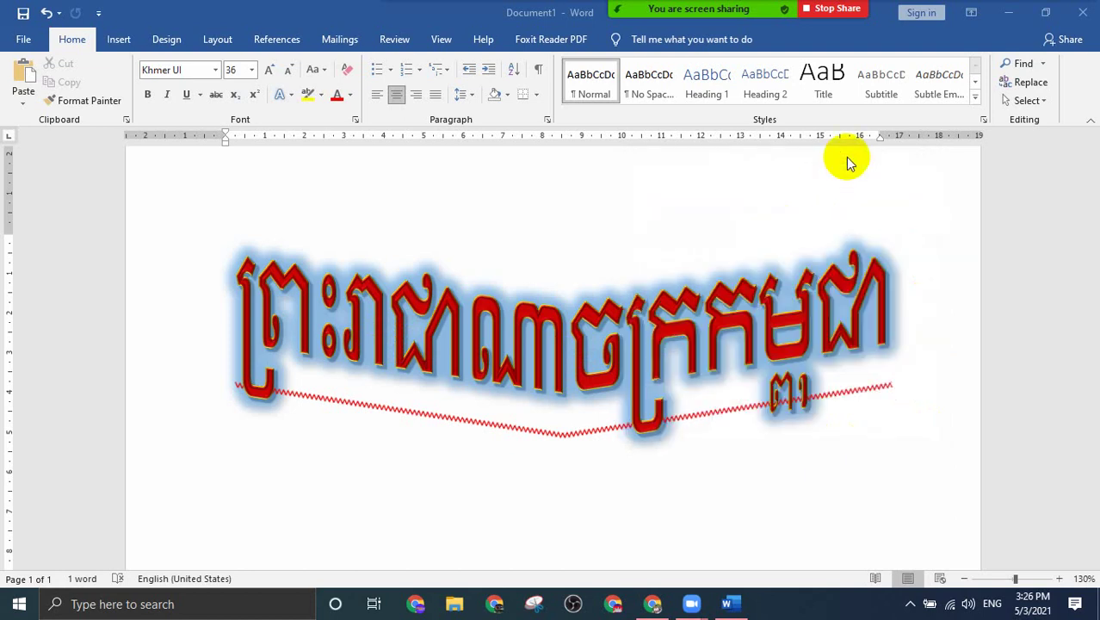
left_click(553, 355)
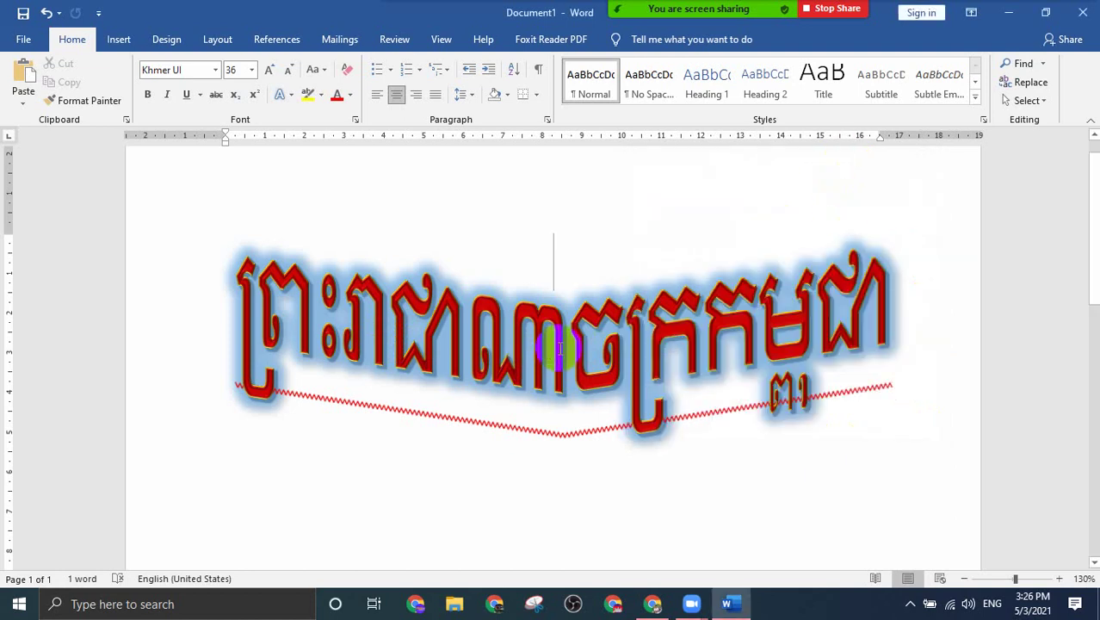
Step: Give the Khmer WordArt a different, wavy Warp transform through Text Effects
key("ctrl+z")
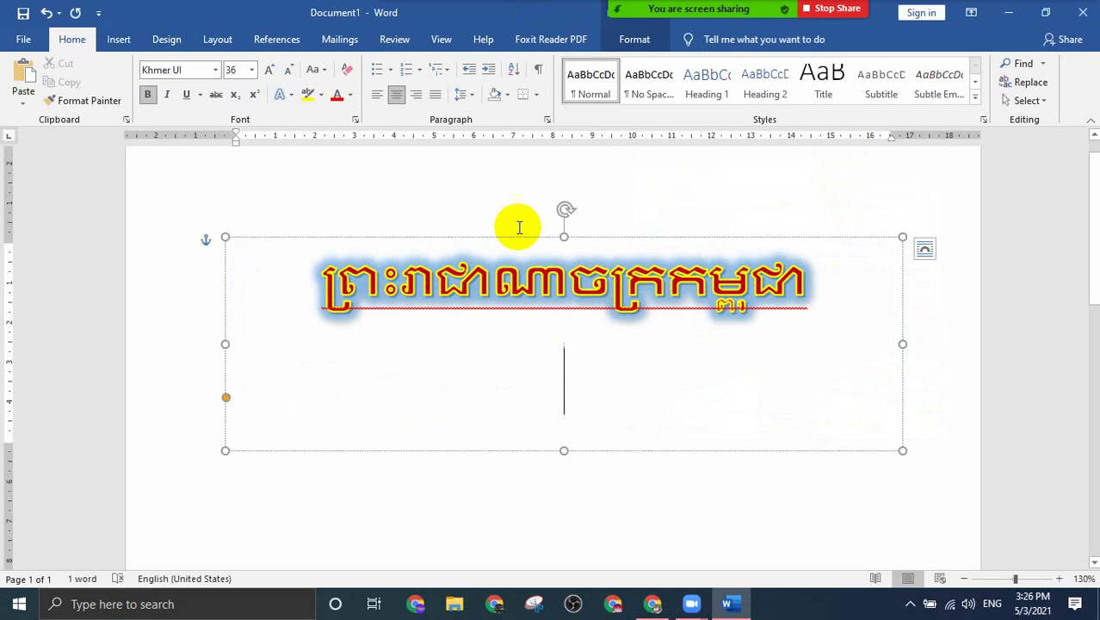
key("ctrl+y")
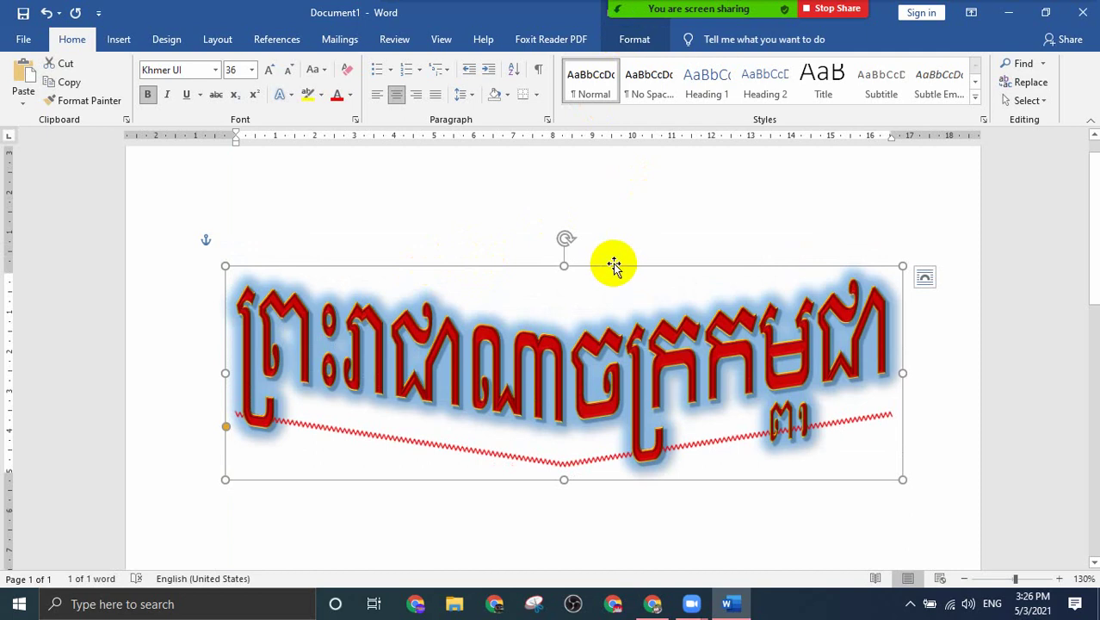
left_click(637, 42)
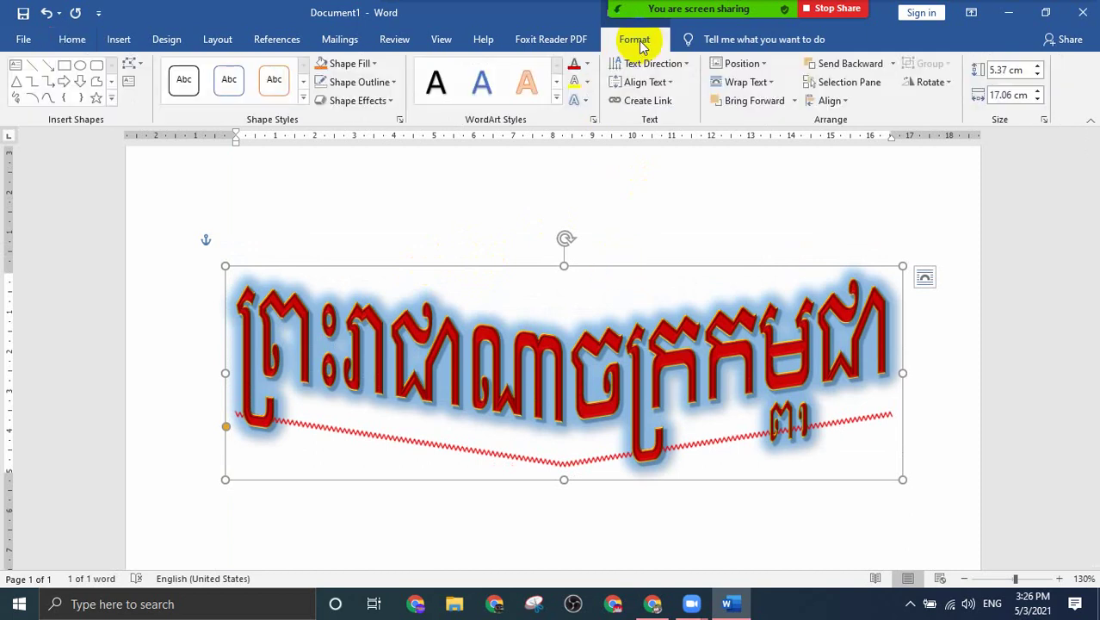
left_click(586, 103)
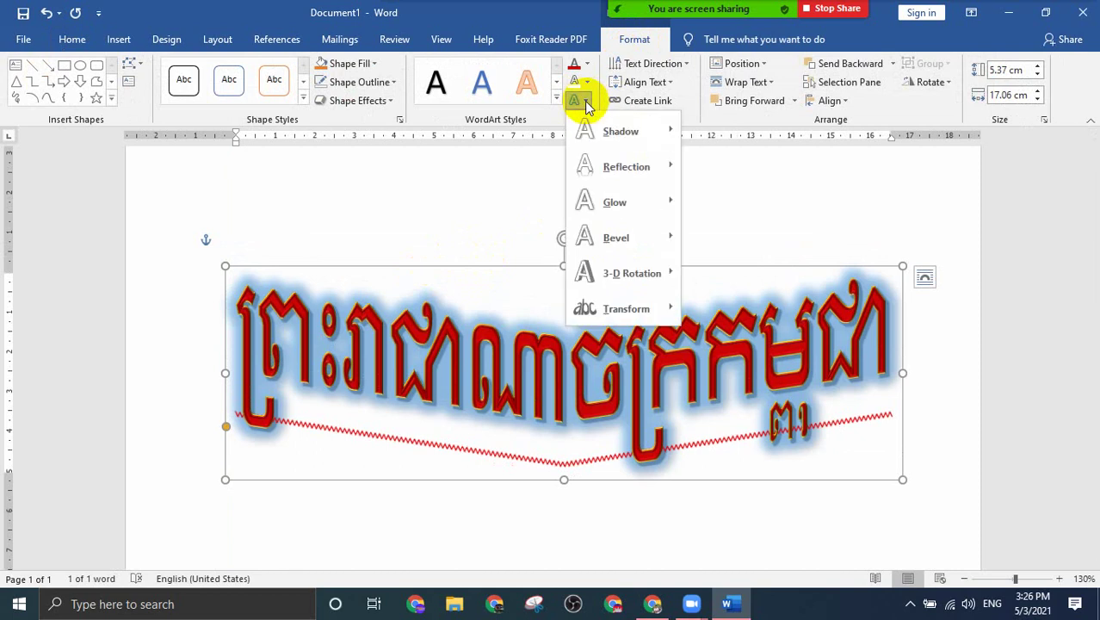
mouse_move(608, 314)
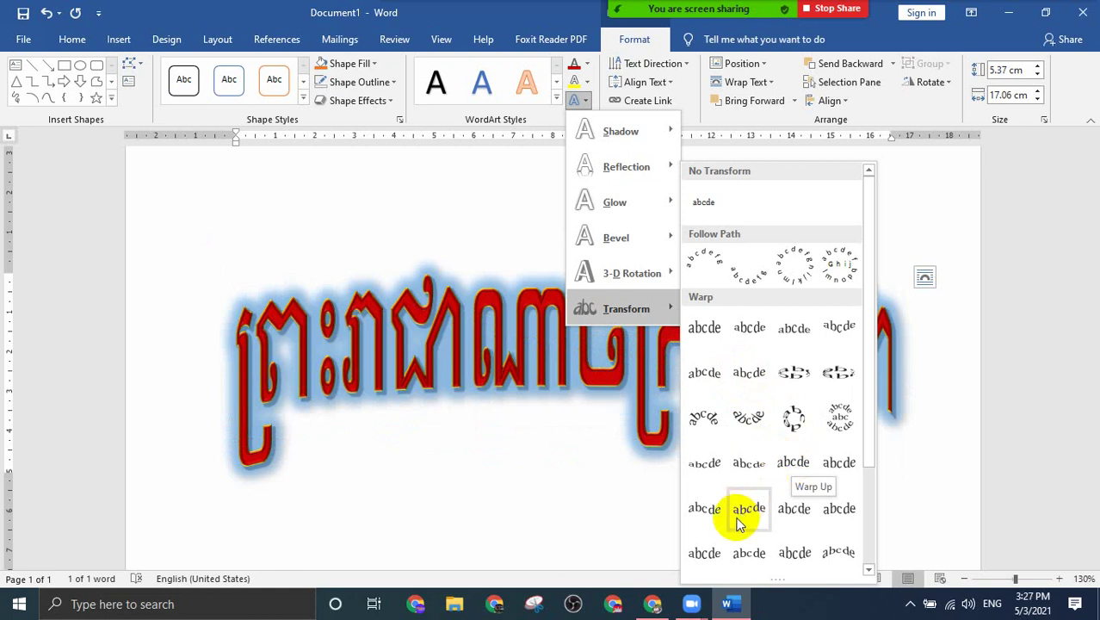
left_click(789, 513)
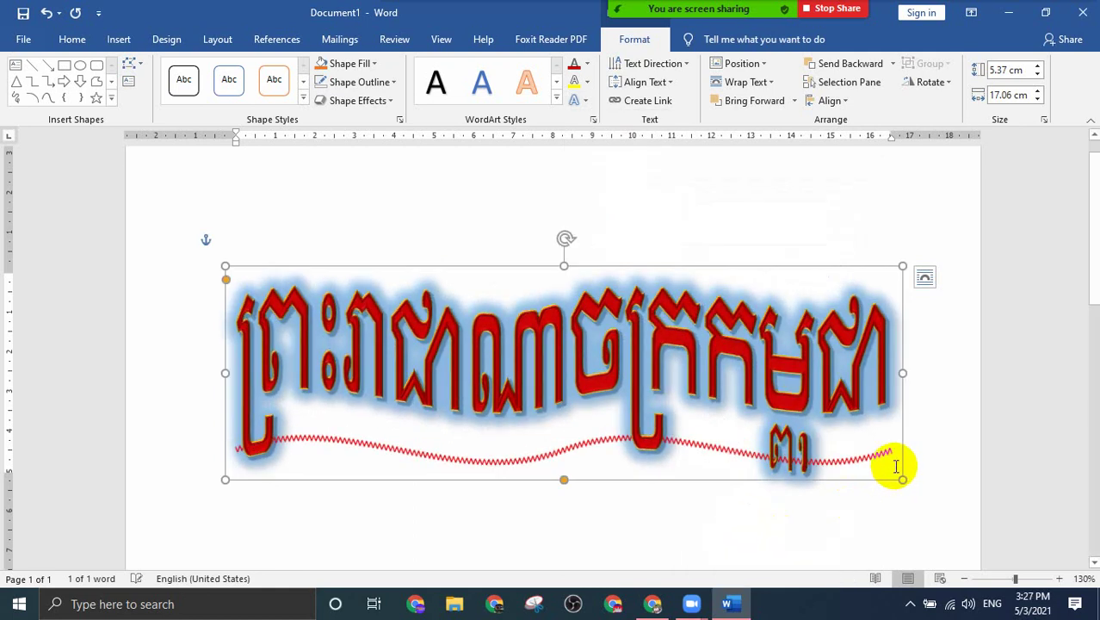
Step: Select the WordArt and undo its latest change
scroll(638, 383, "down", 1, "ctrl")
left_click(637, 385)
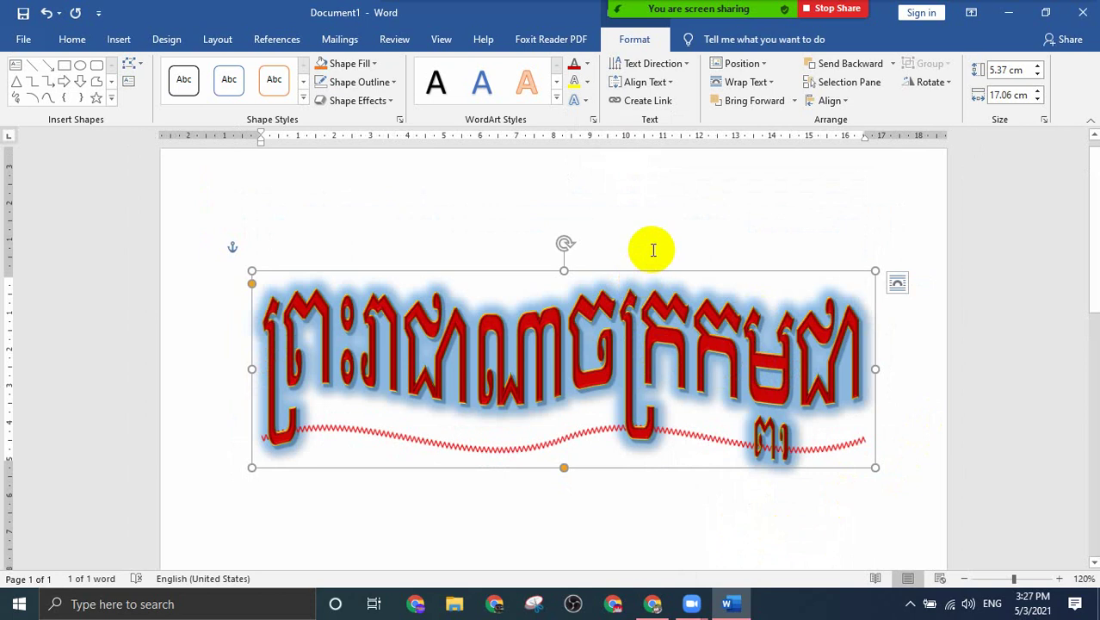
key("ctrl+z")
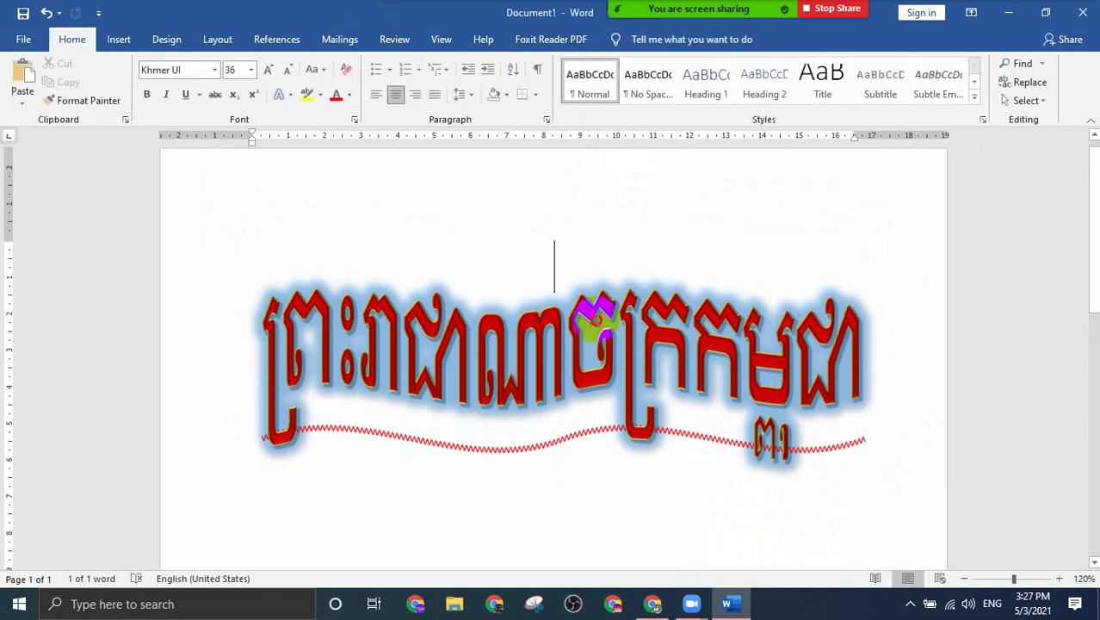
Step: Toggle the WordArt's wavy warp with undo and redo, then select the WordArt
key("ctrl+z")
left_click(633, 267)
key("ctrl+y")
key("ctrl+y")
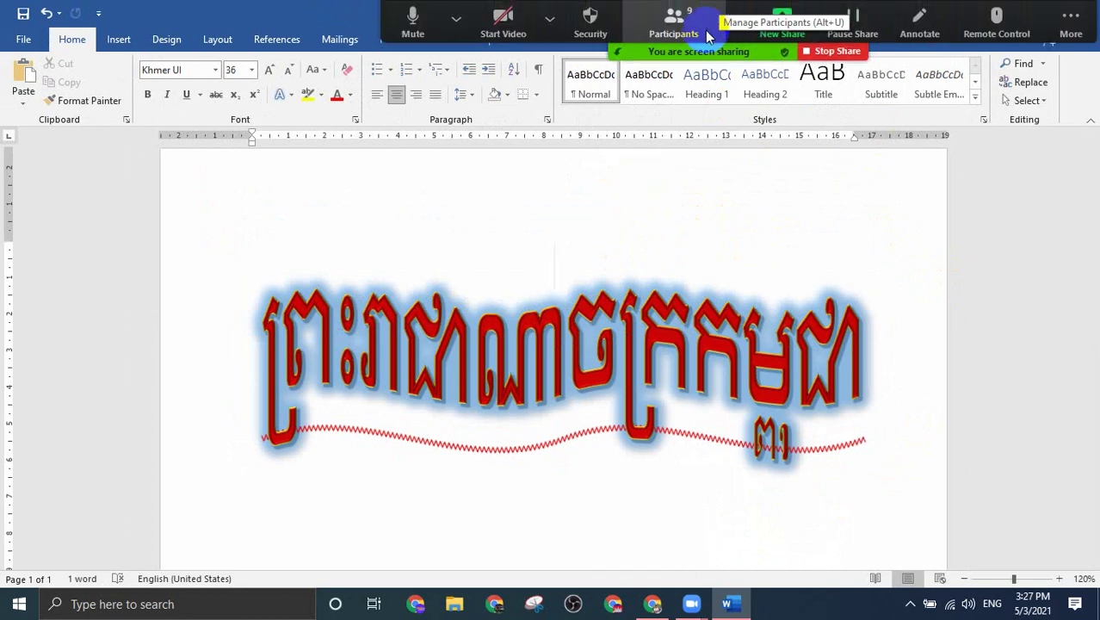
left_click(620, 362)
key("ctrl+z")
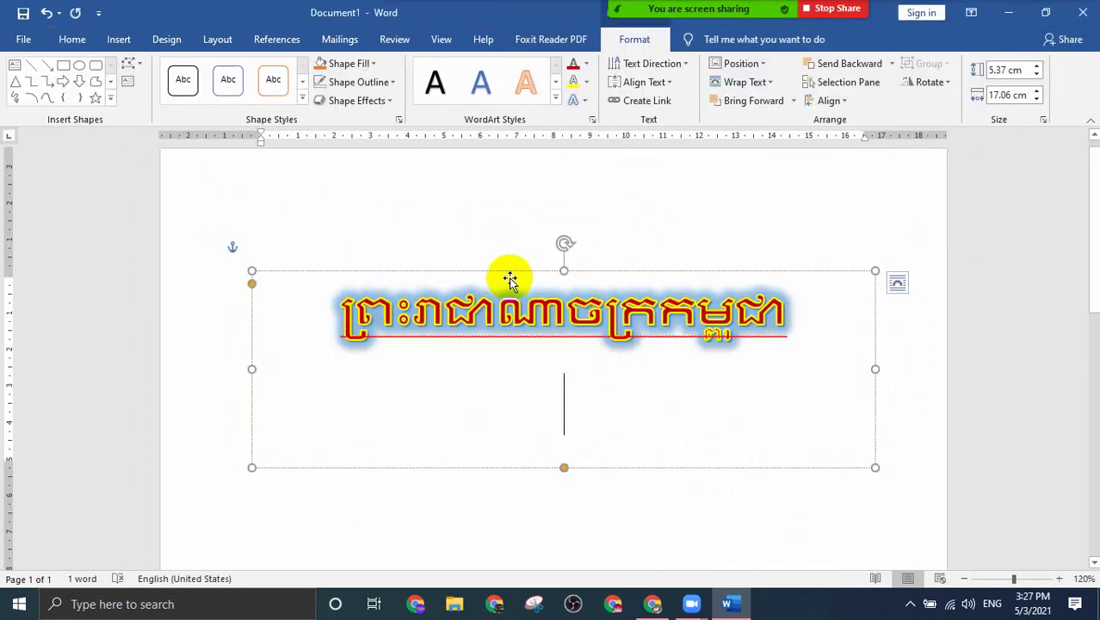
Step: Apply the Fill: Black, Outline: White, Hard Shadow: Blue WordArt style and inspect it
left_click(556, 100)
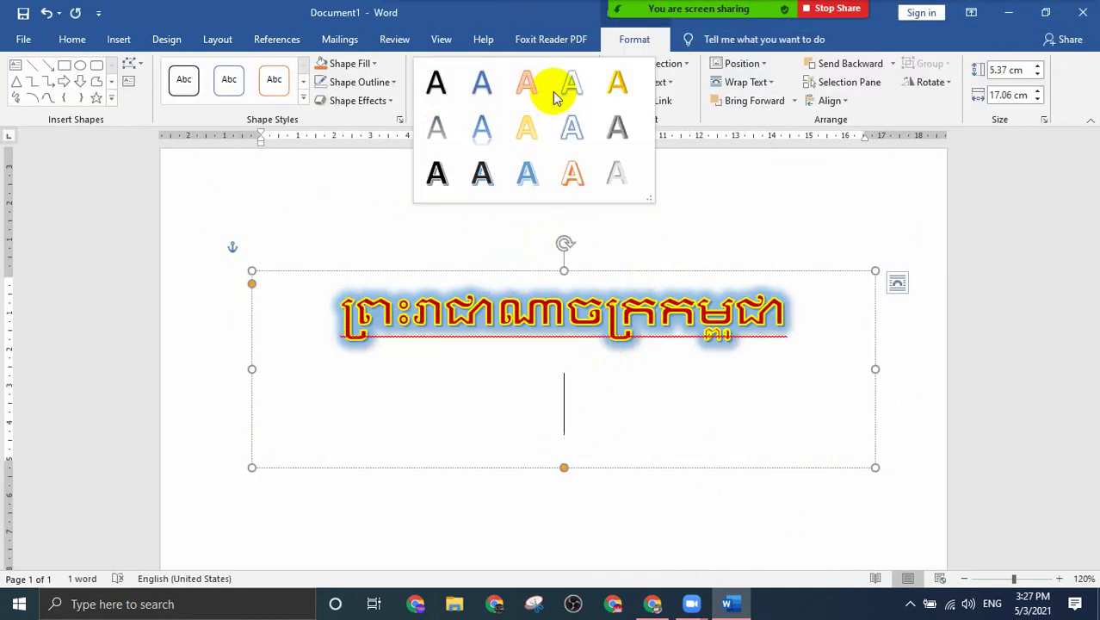
left_click(526, 174)
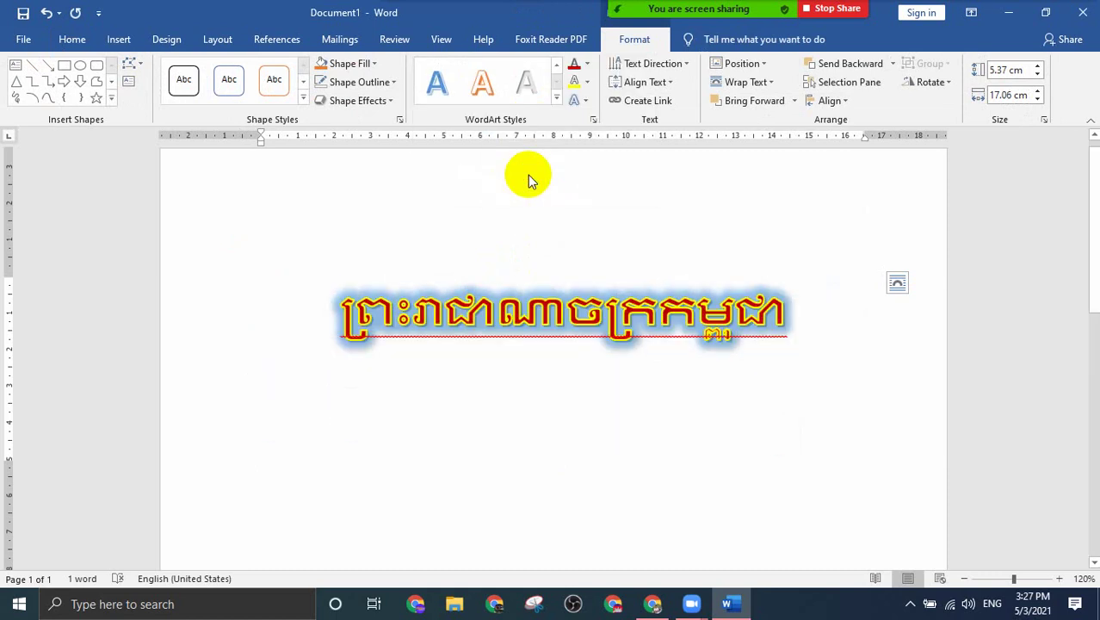
left_click(771, 232)
left_click(506, 365)
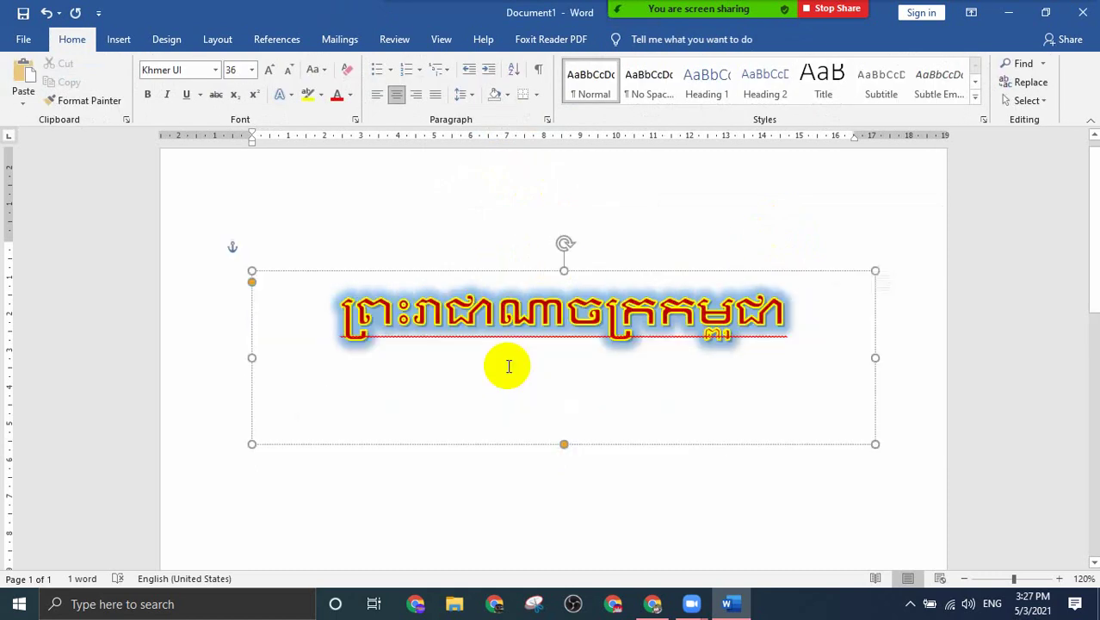
left_click(388, 216)
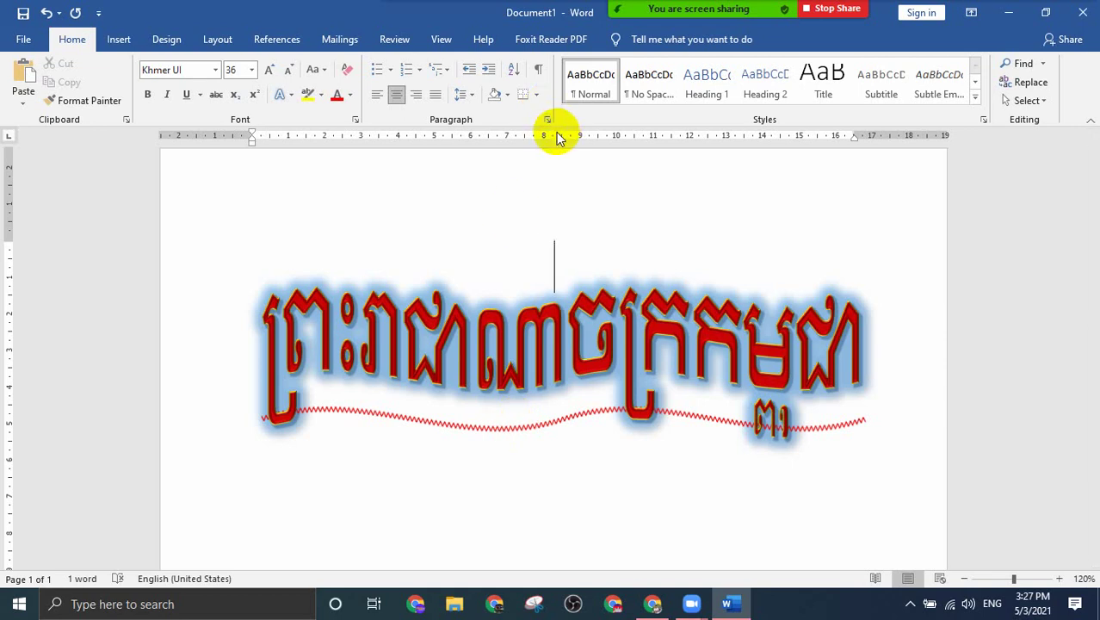
left_click(566, 299)
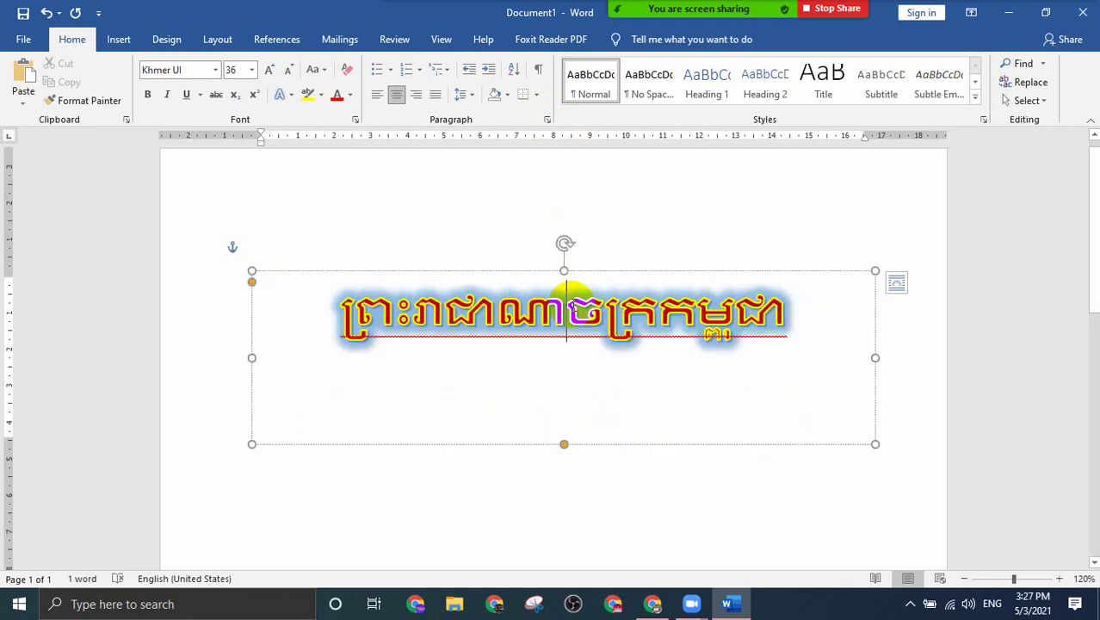
Step: Restyle the Khmer WordArt as plain black with a soft shadow, then reselect its box
left_click(508, 272)
left_click(637, 39)
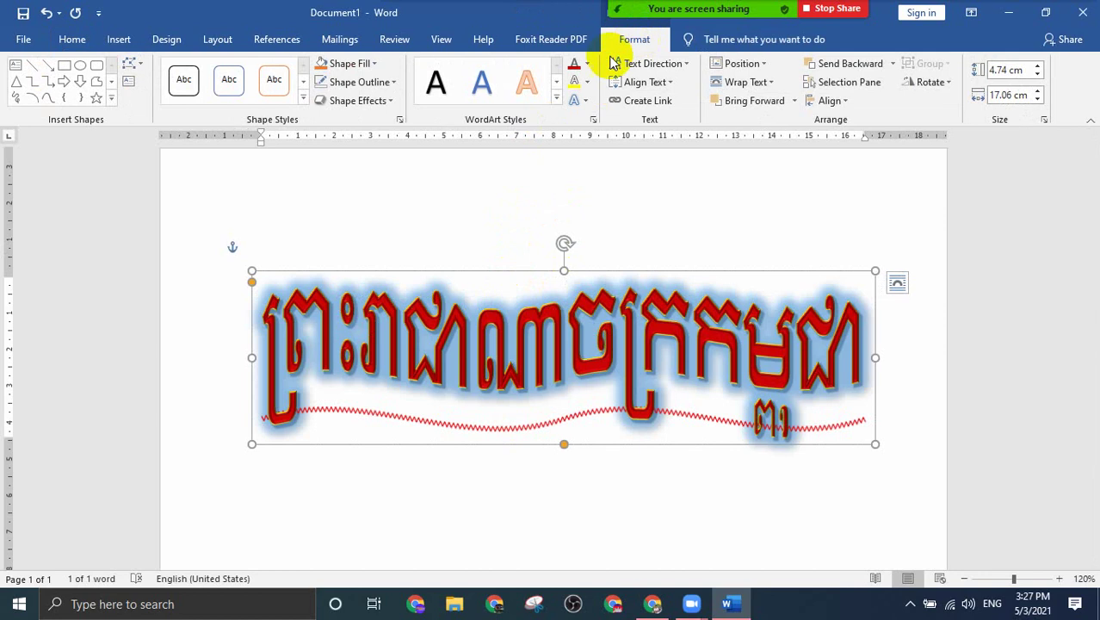
left_click(583, 101)
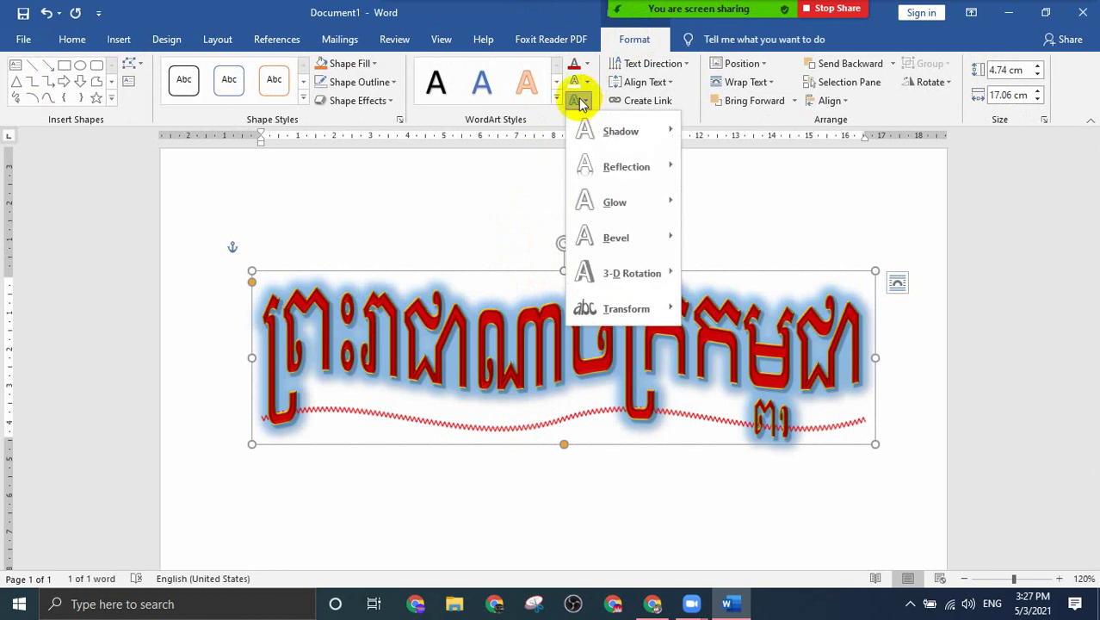
left_click(424, 216)
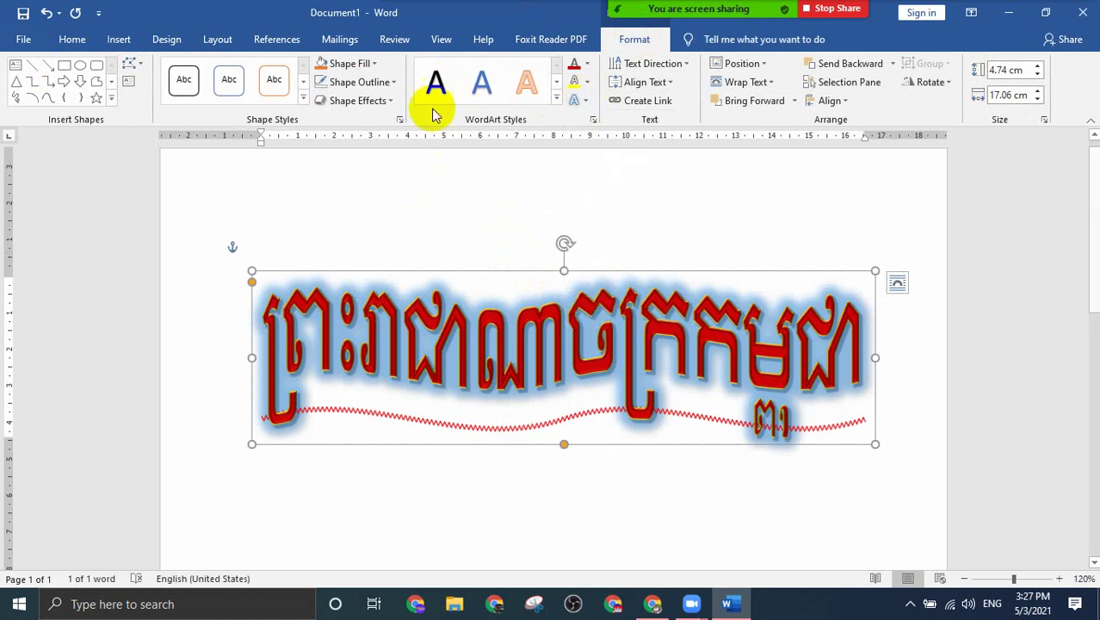
left_click(435, 89)
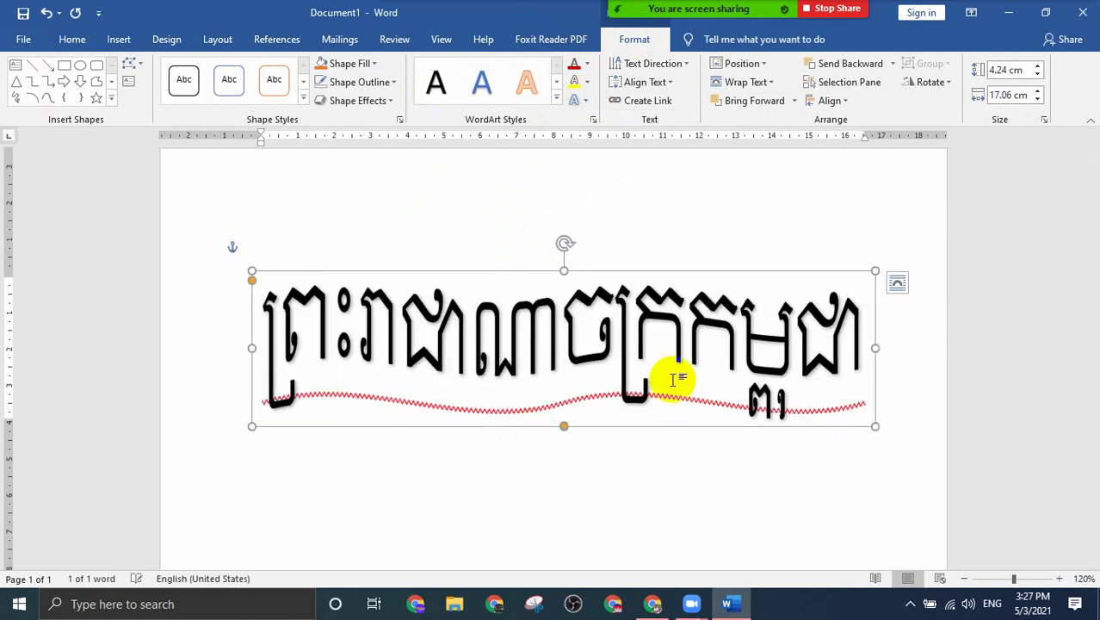
left_click(1025, 491)
left_click(614, 349)
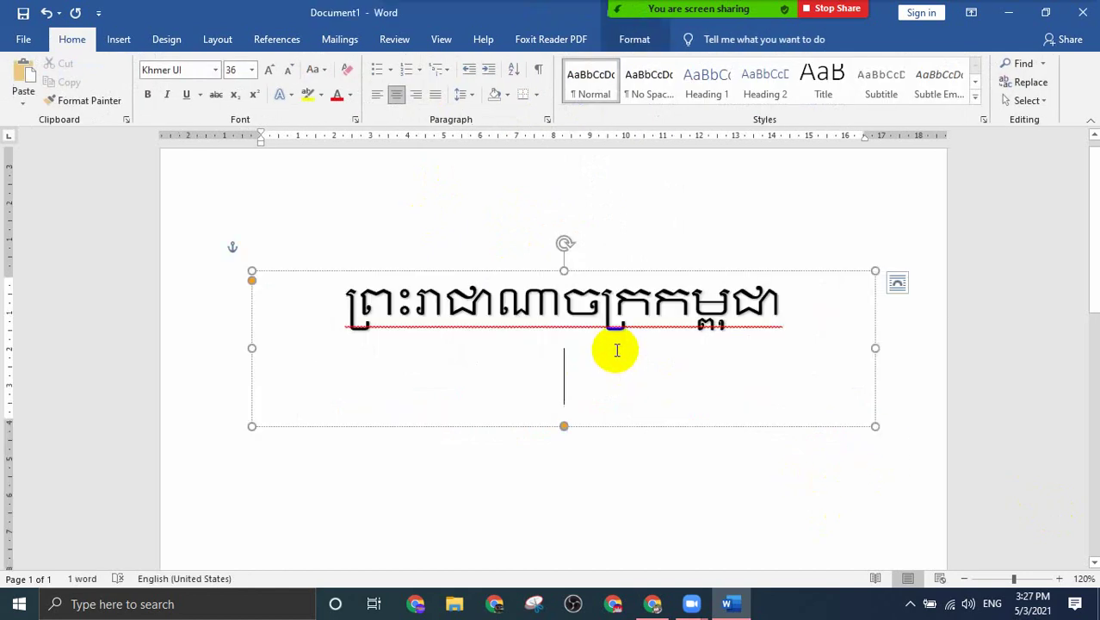
left_click(572, 254)
left_click(586, 276)
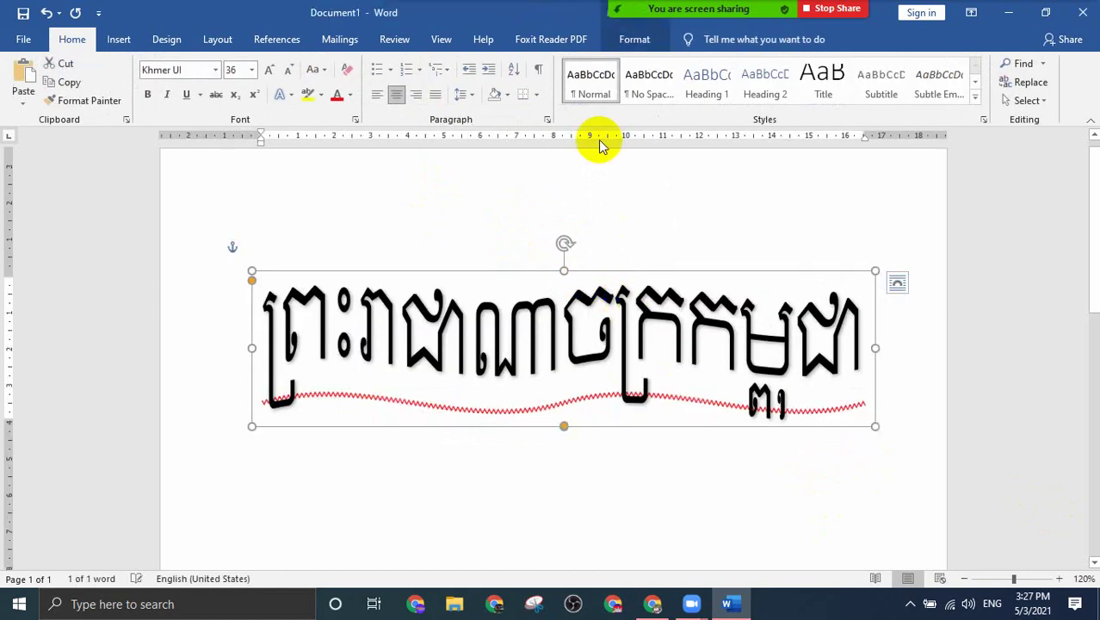
left_click(635, 39)
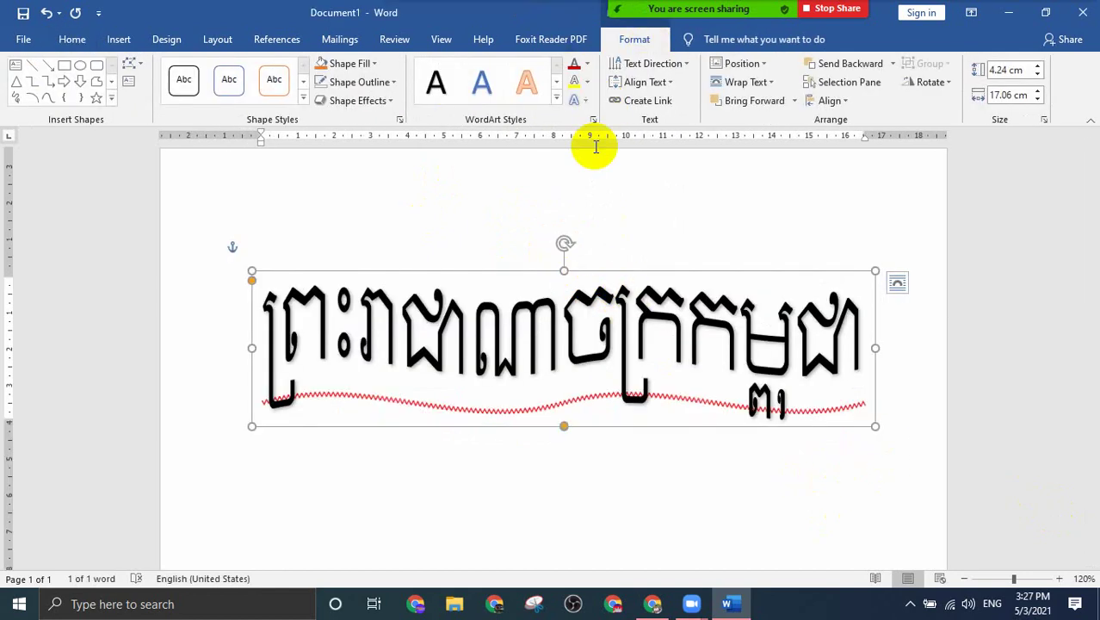
Step: Remove the wave warp from the WordArt using No Transform
left_click(584, 102)
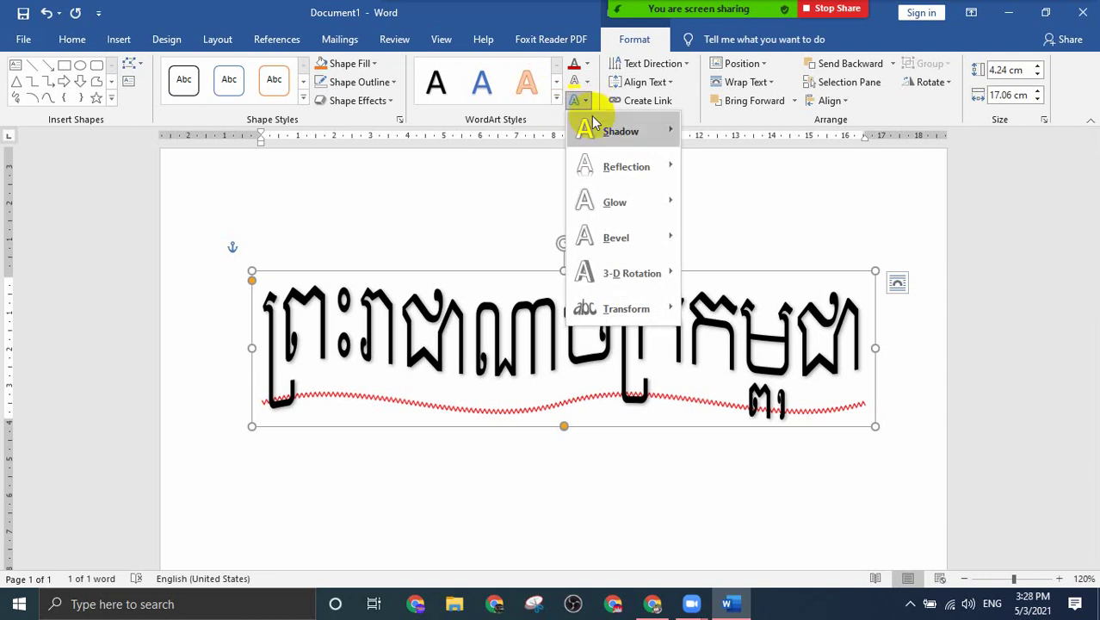
mouse_move(600, 315)
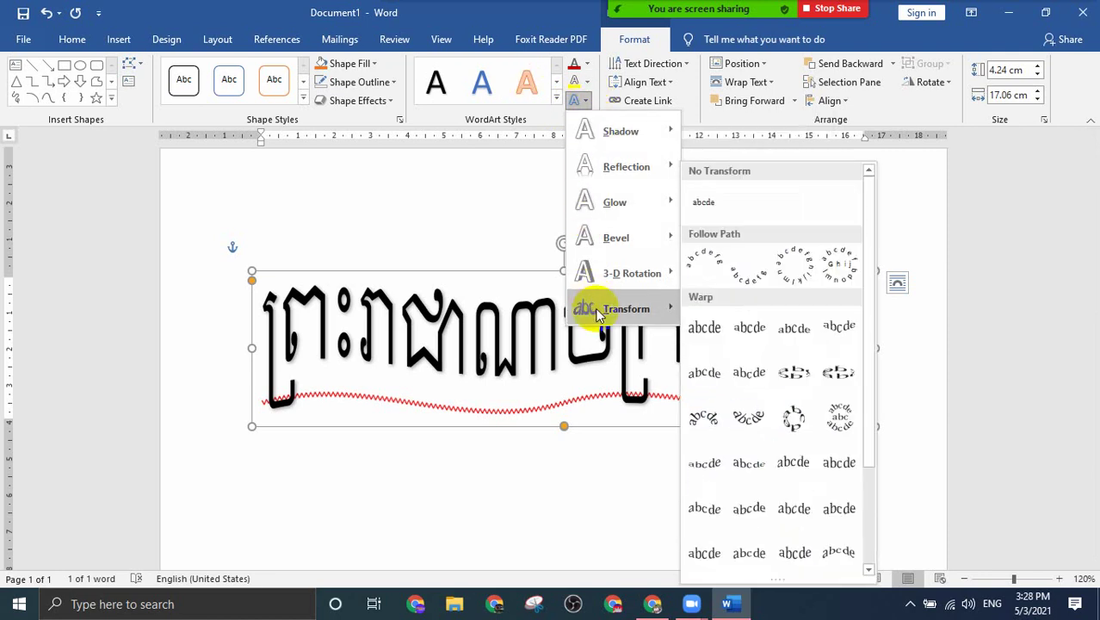
left_click(703, 203)
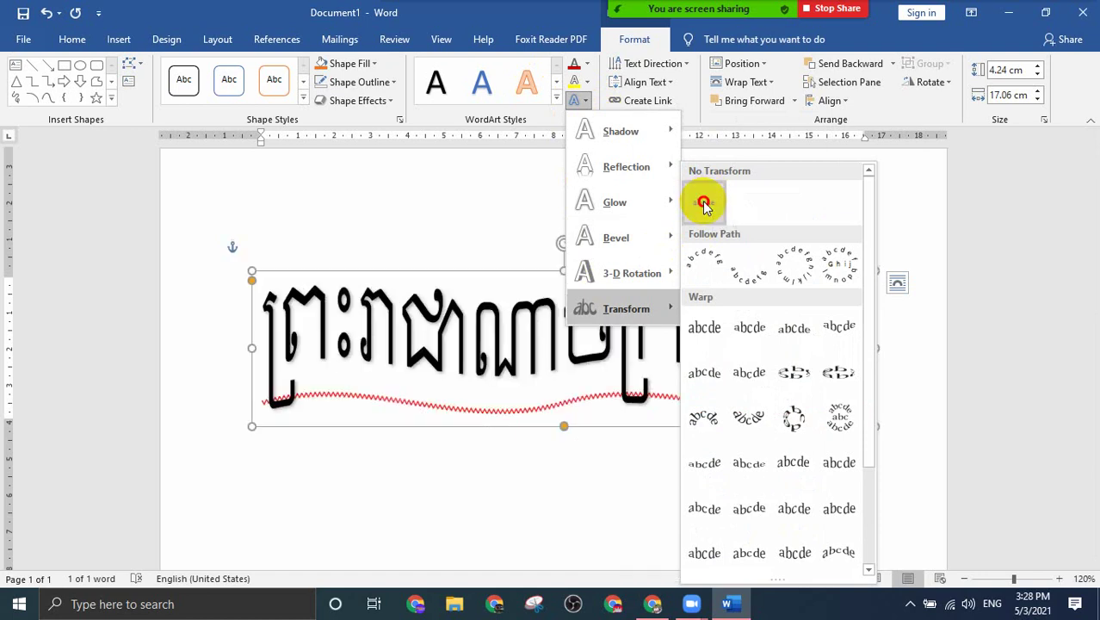
Step: Select the Khmer WordArt box and delete it, leaving the page blank
left_click(492, 519)
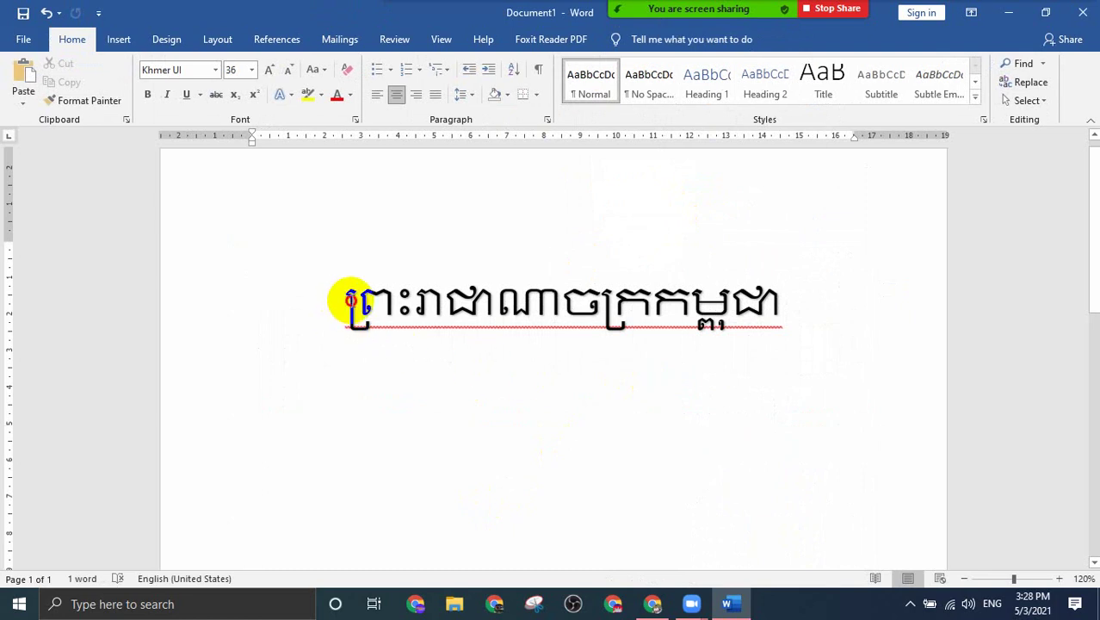
left_click_drag(348, 301, 800, 296)
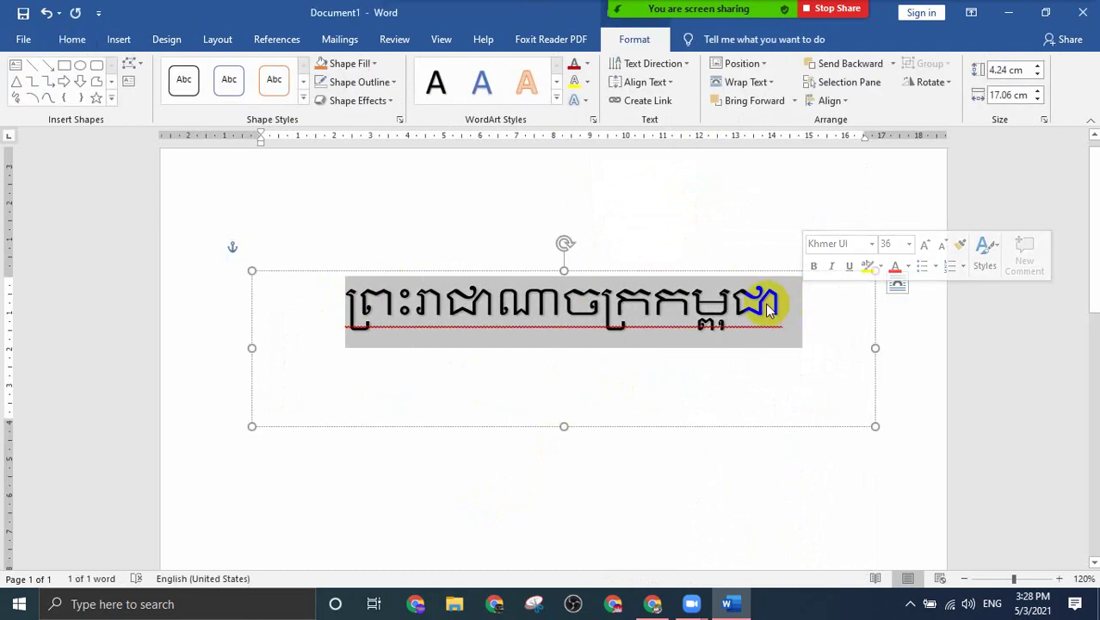
left_click(782, 310)
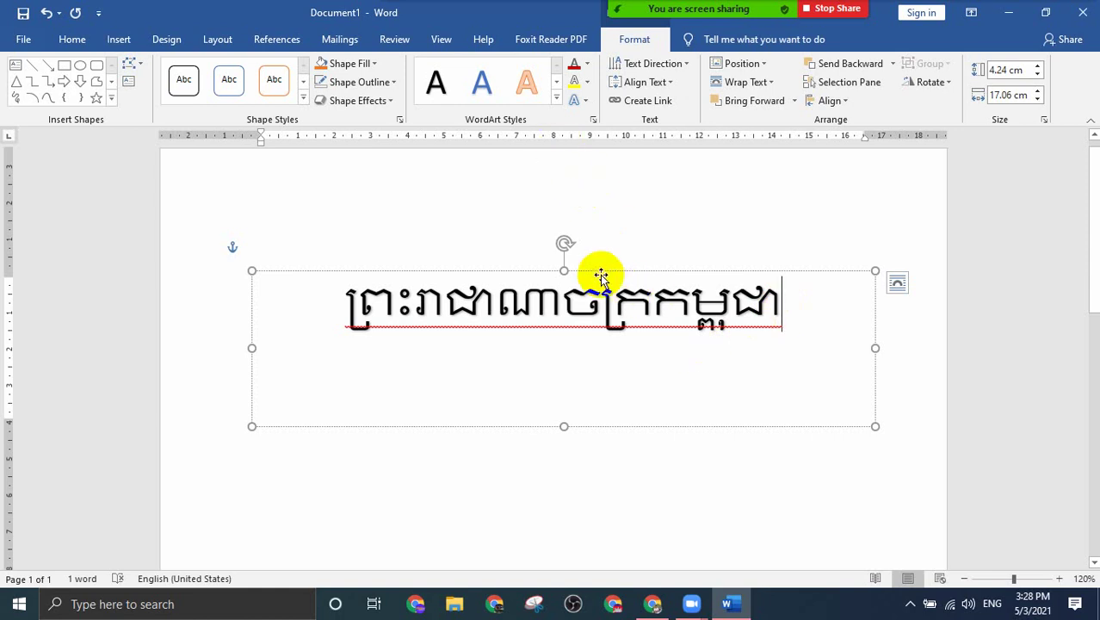
key("Delete")
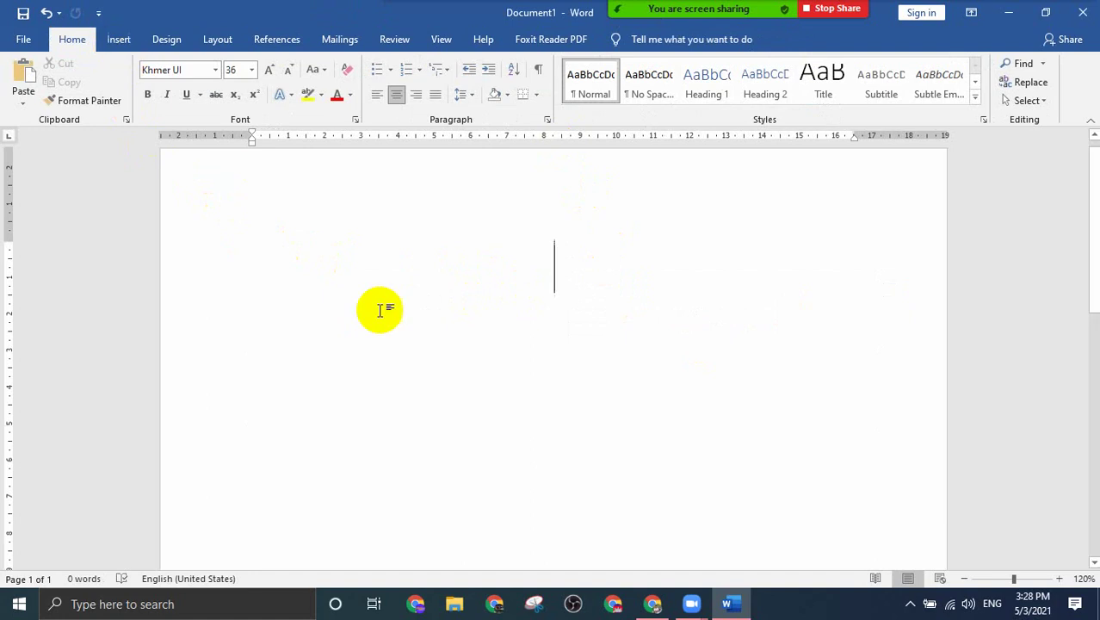
Step: Left-align the empty paragraph and insert WordArt in the black shadowed style
left_click(377, 94)
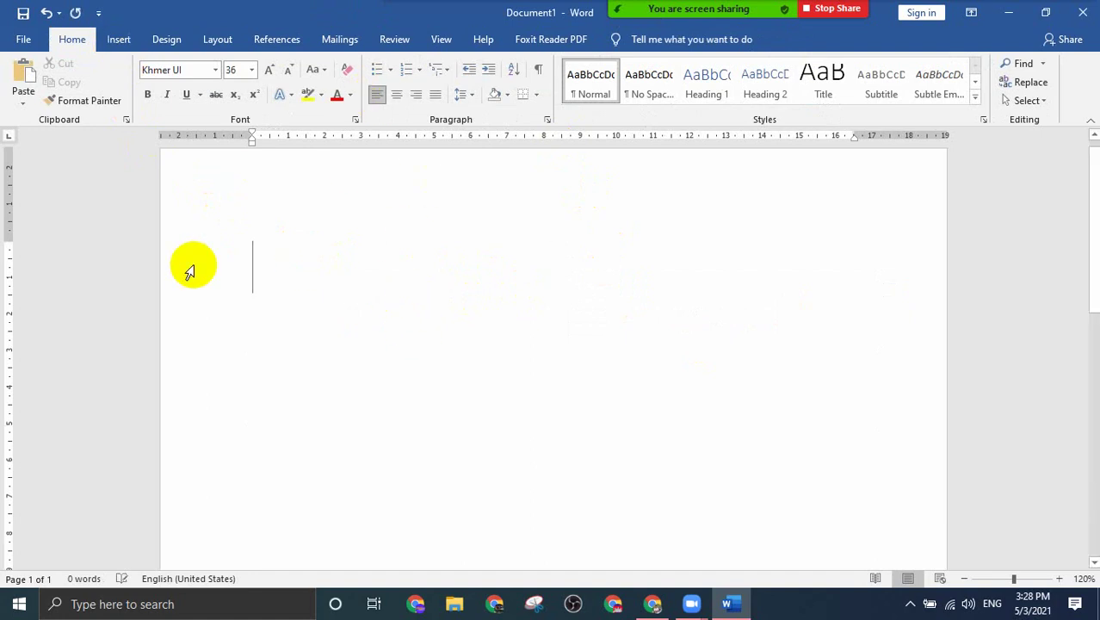
left_click(119, 40)
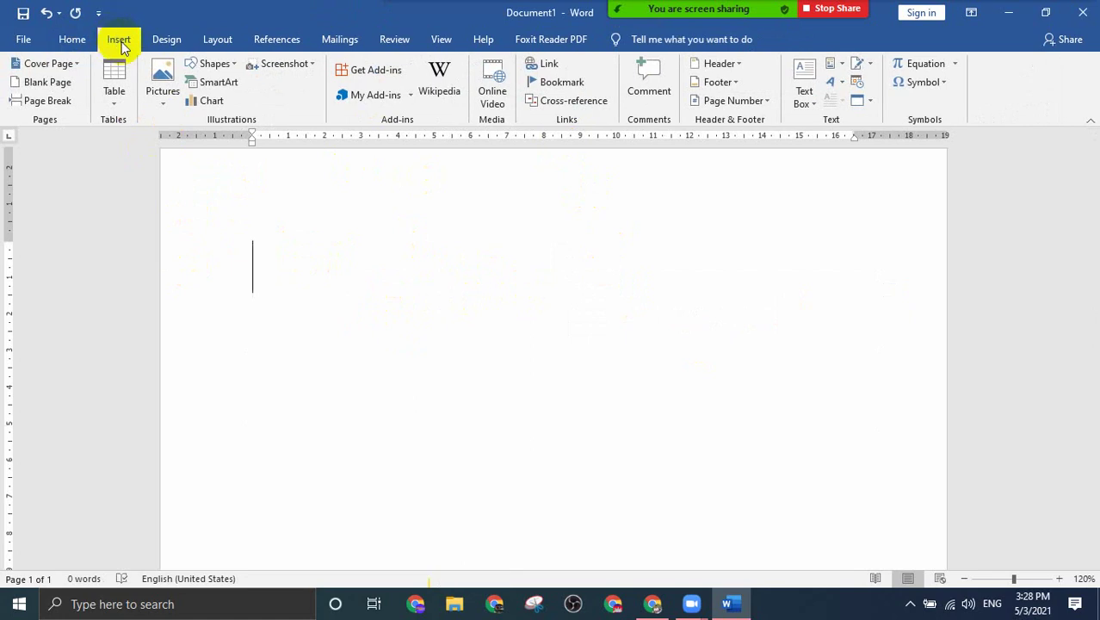
left_click(841, 83)
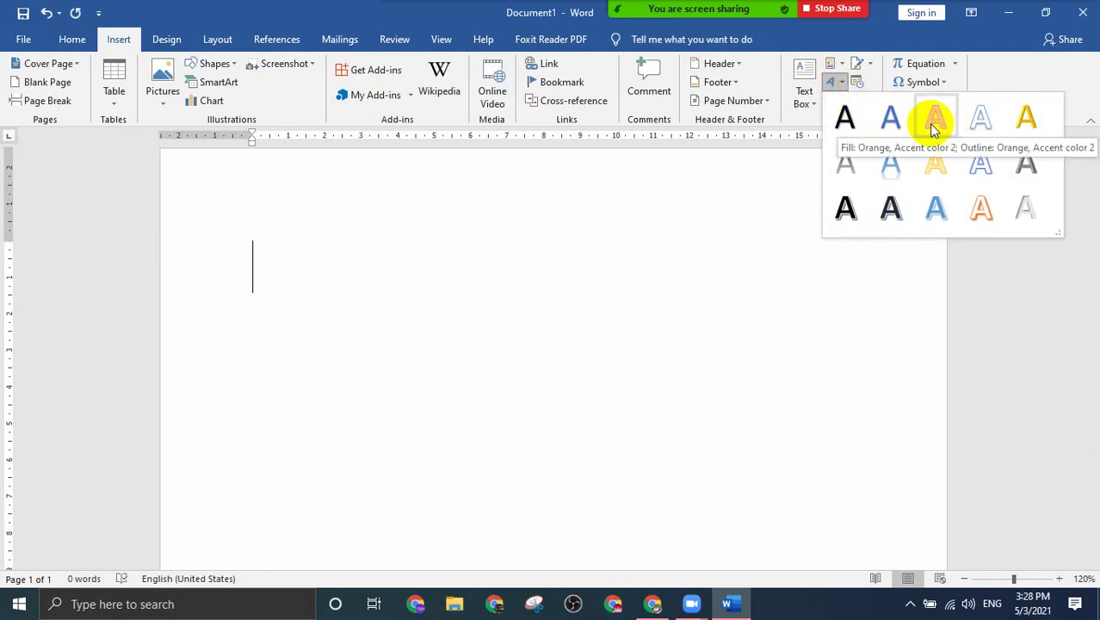
left_click(890, 209)
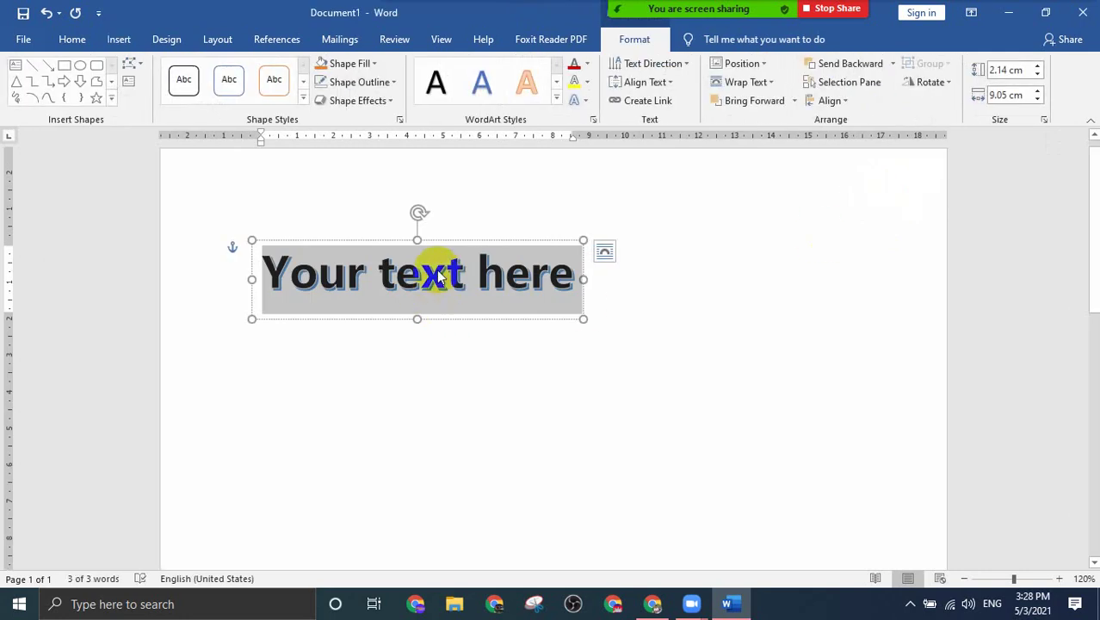
Step: Replace the placeholder with 'Student Learning Online at Home', correcting typos along the way
key("super+space")
type("my")
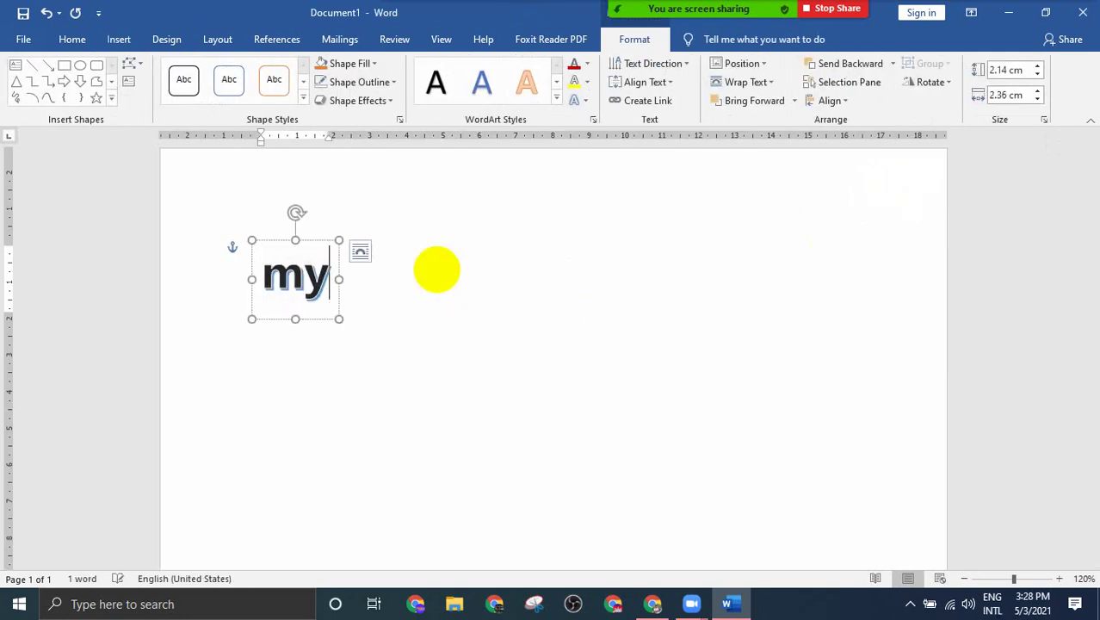
key("BackSpace")
key("BackSpace")
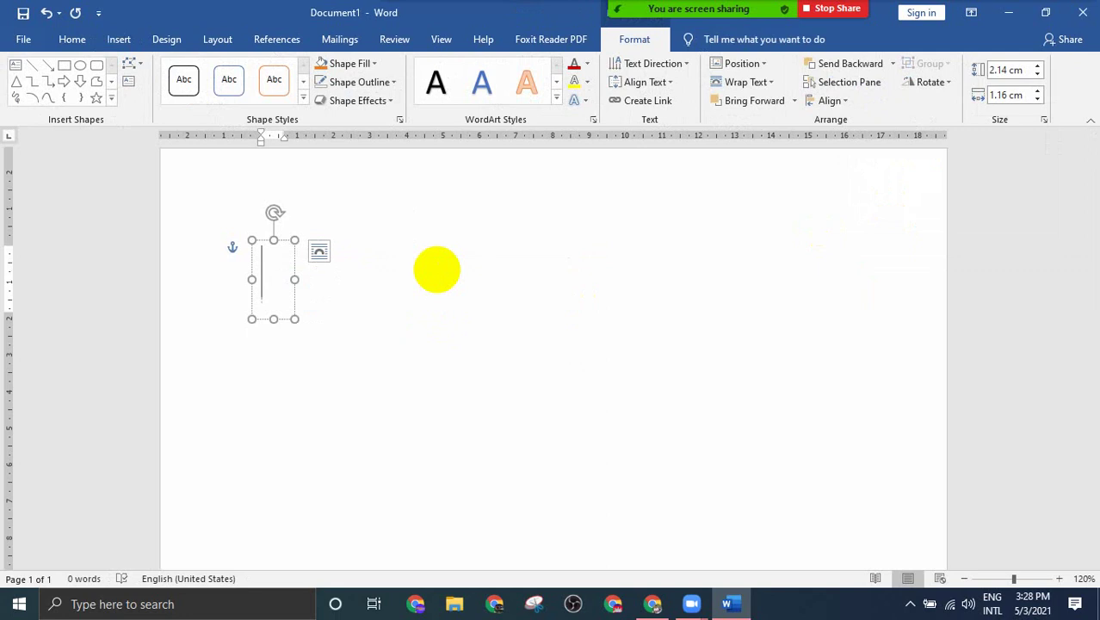
type("Student")
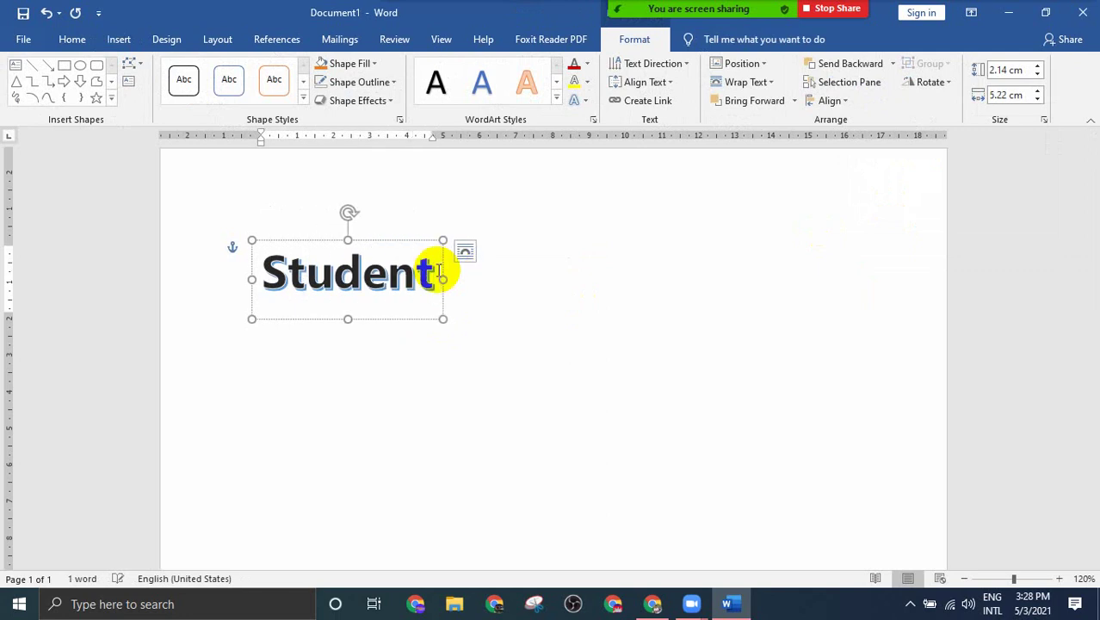
type(" Learning")
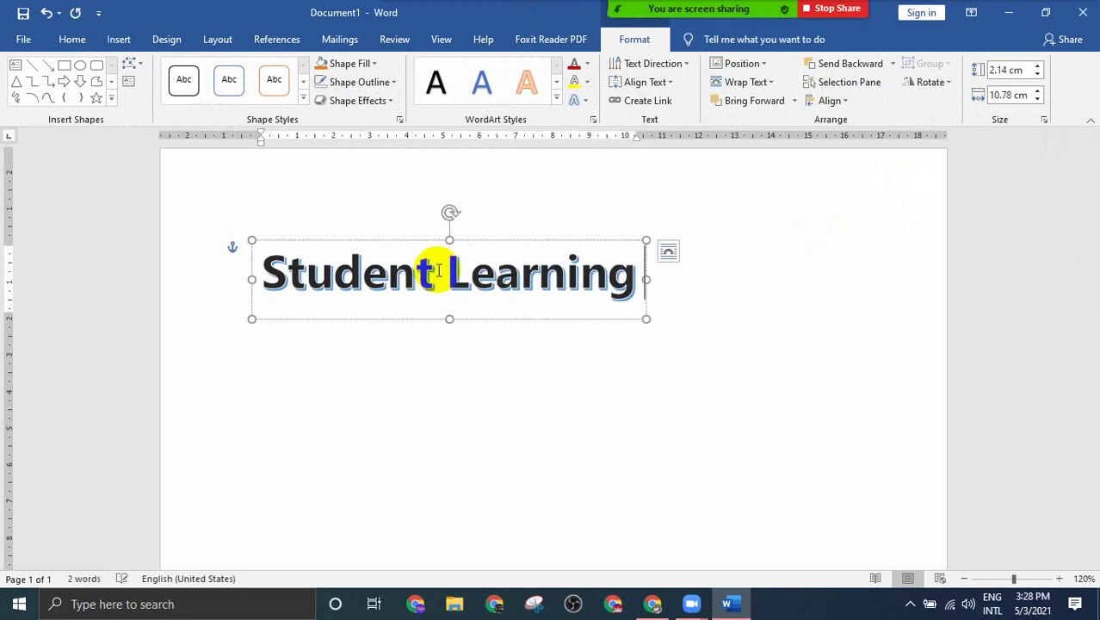
type(" On")
key("BackSpace")
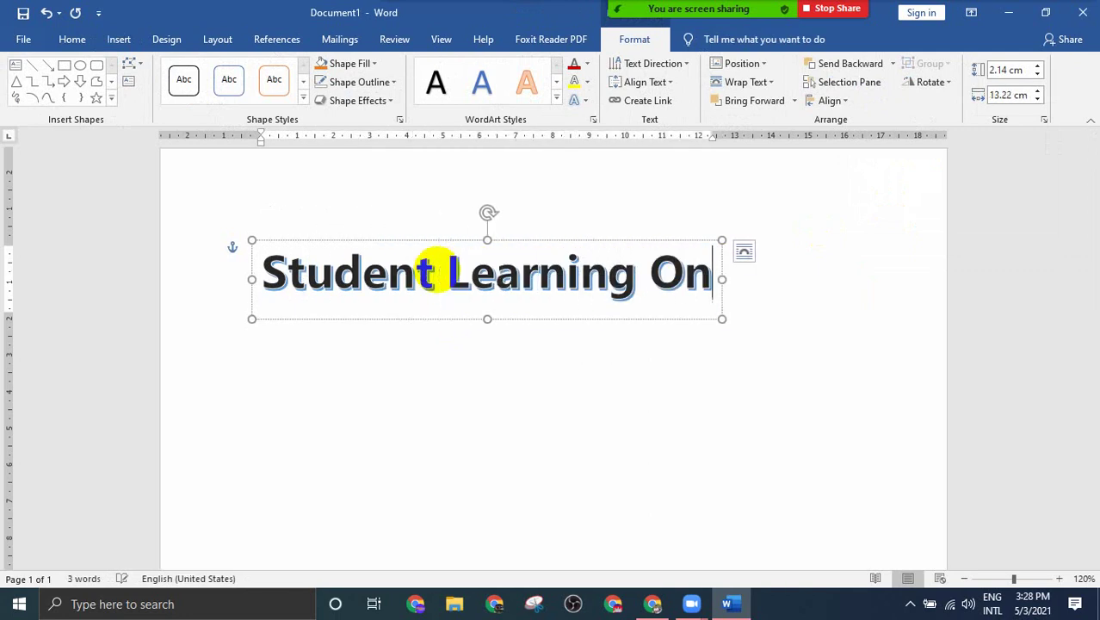
type("ine")
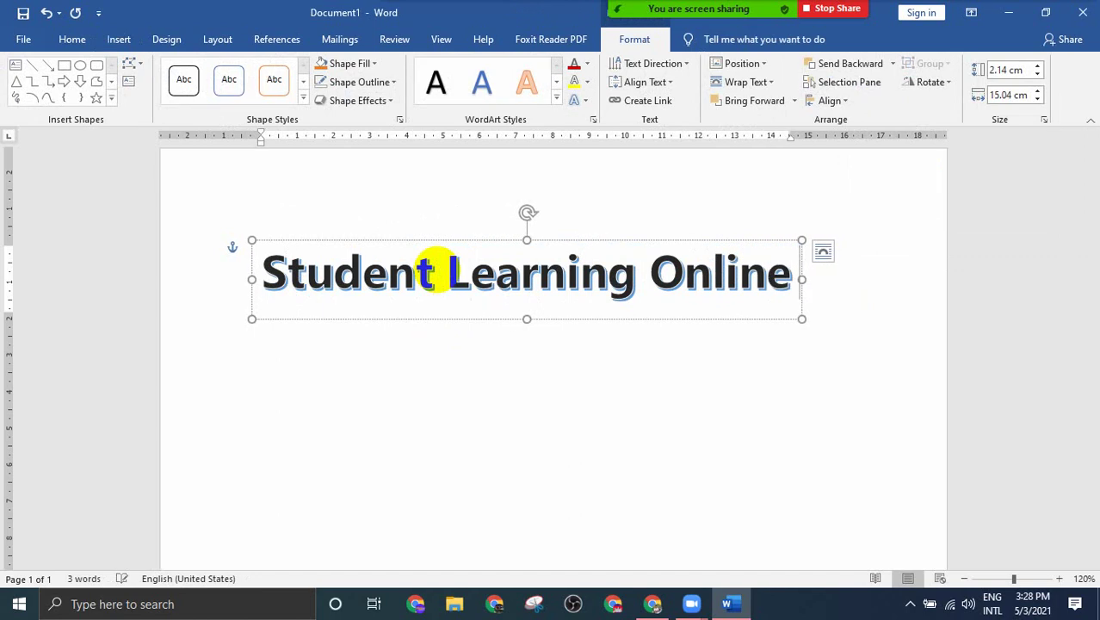
type(" at Home")
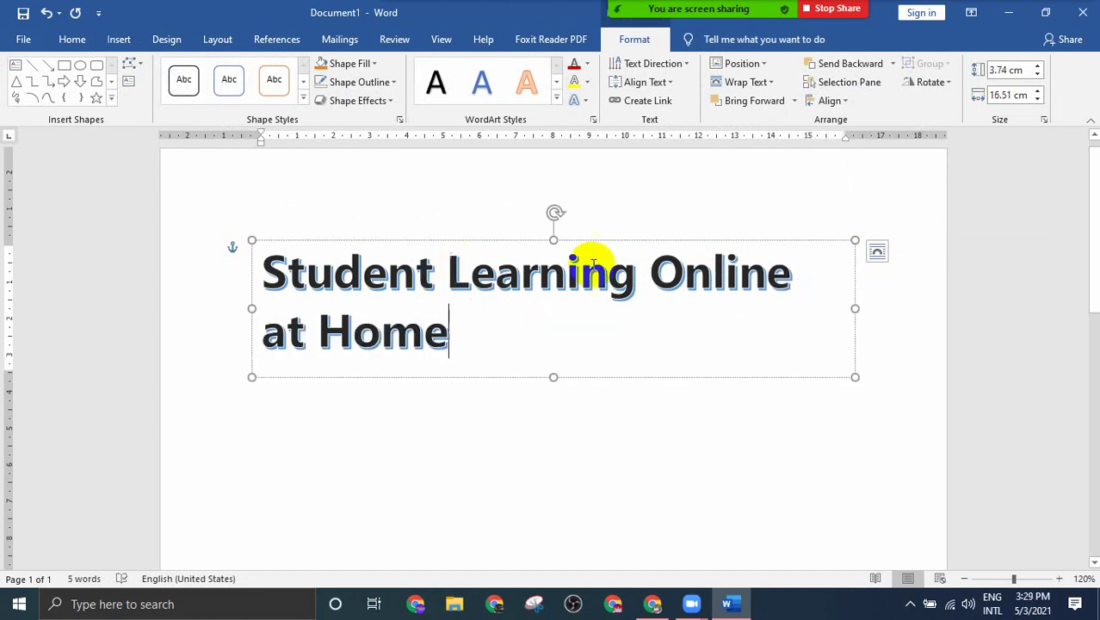
left_click_drag(443, 344, 269, 277)
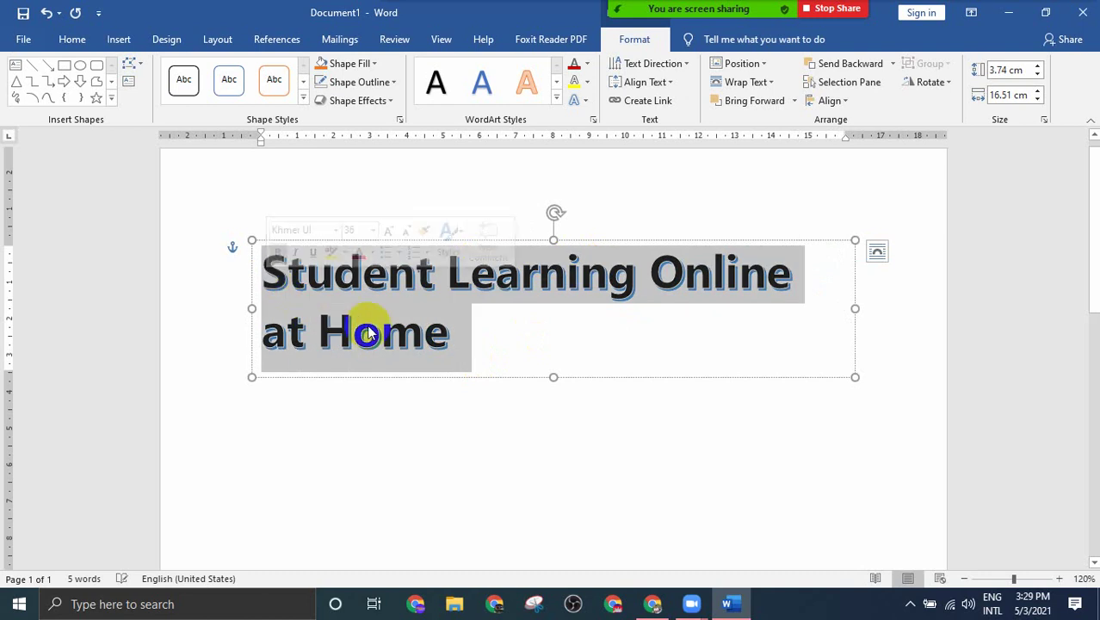
left_click(487, 336)
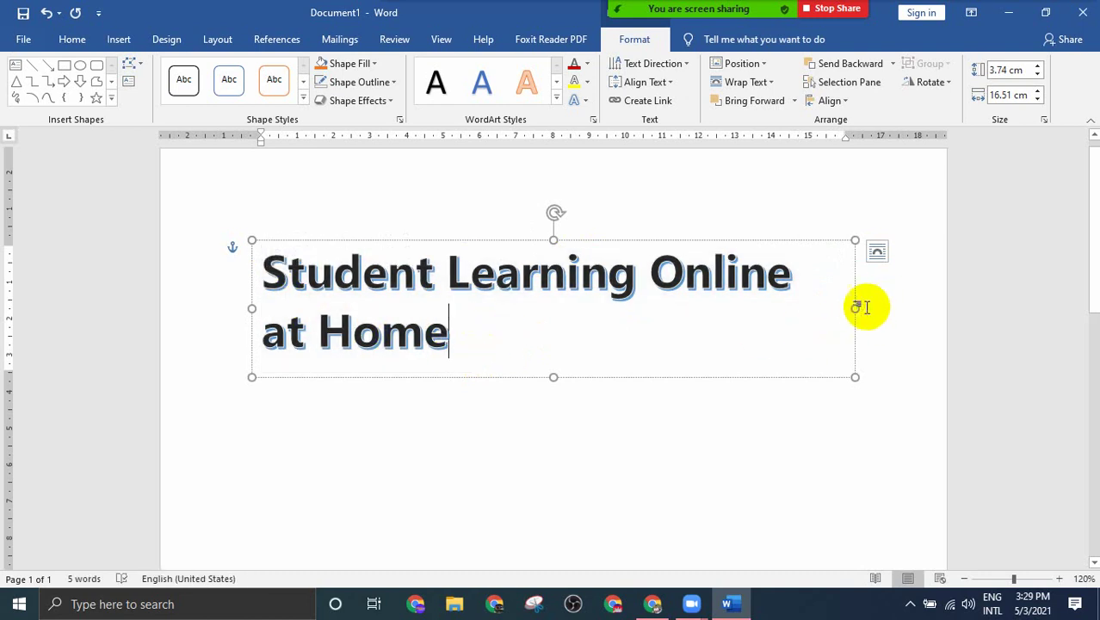
Step: Widen the WordArt box so the title fits on one line, and reapply the WordArt style
left_click_drag(859, 308, 951, 308)
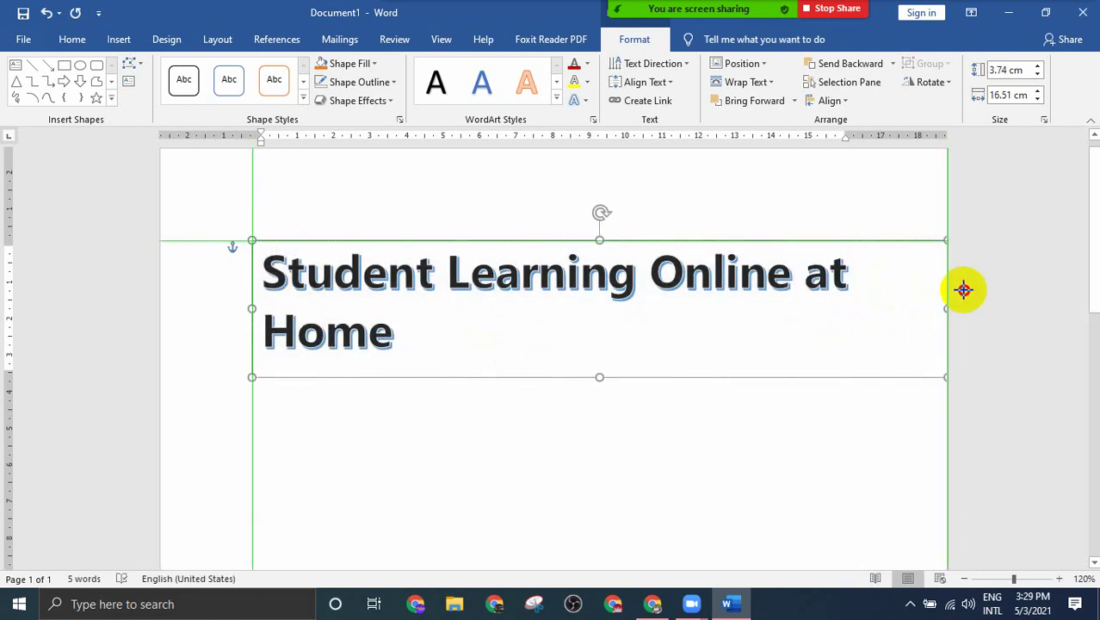
triple_click(286, 334)
left_click_drag(252, 307, 177, 307)
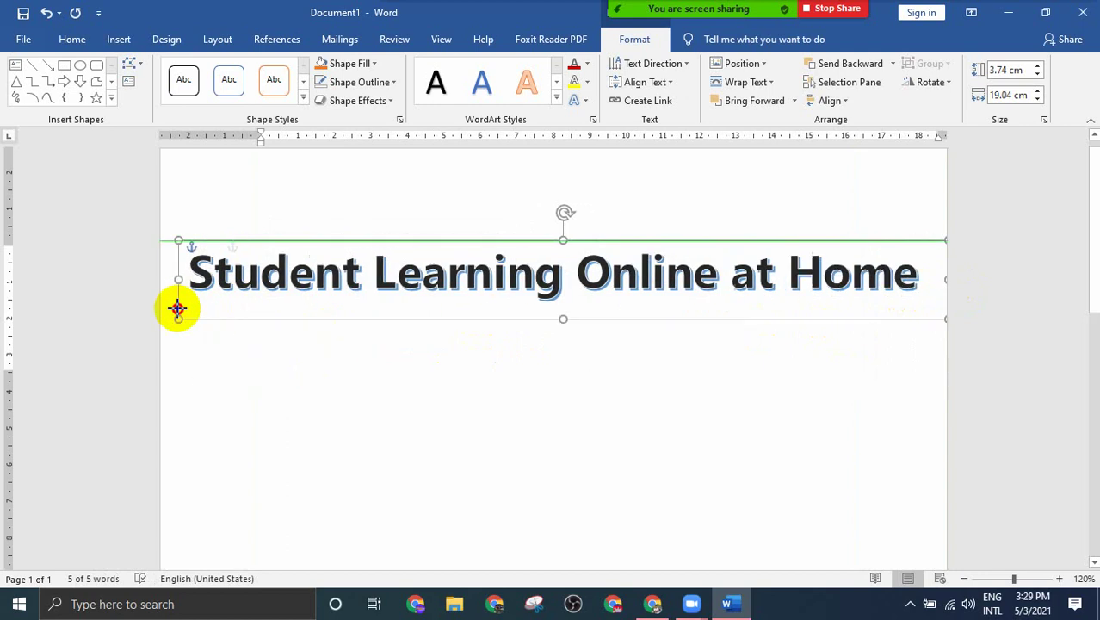
left_click(617, 278)
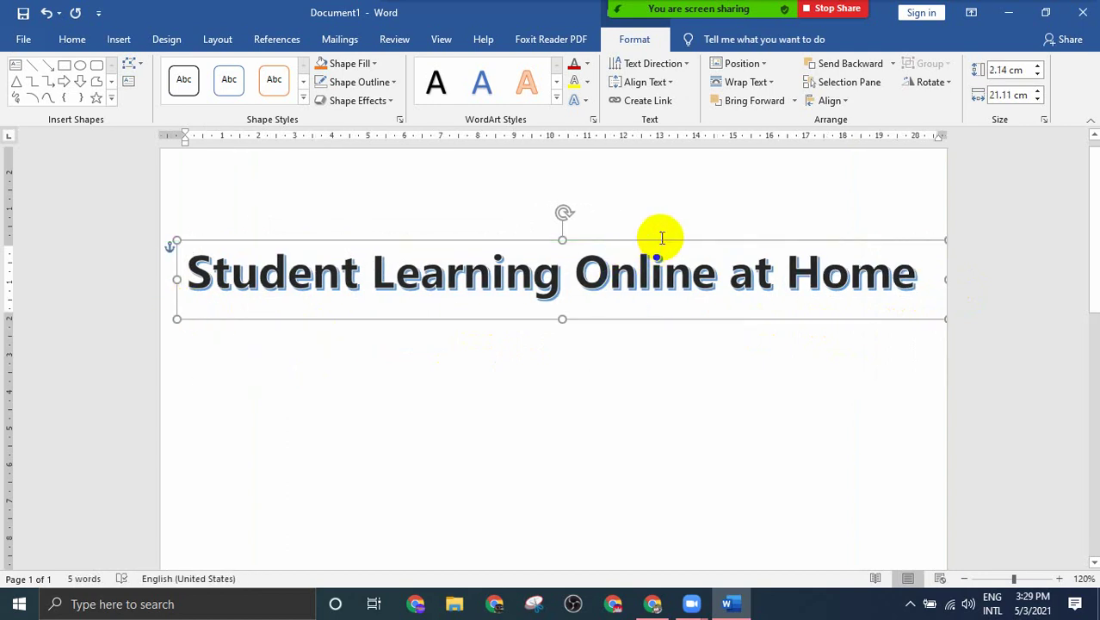
left_click(662, 240)
left_click(558, 102)
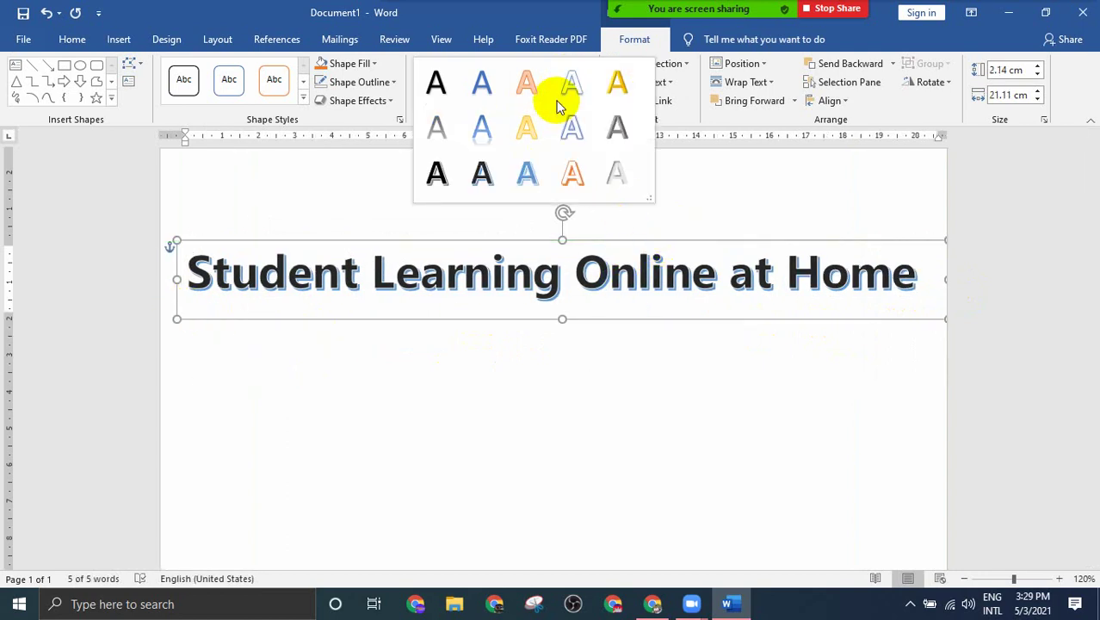
left_click(529, 174)
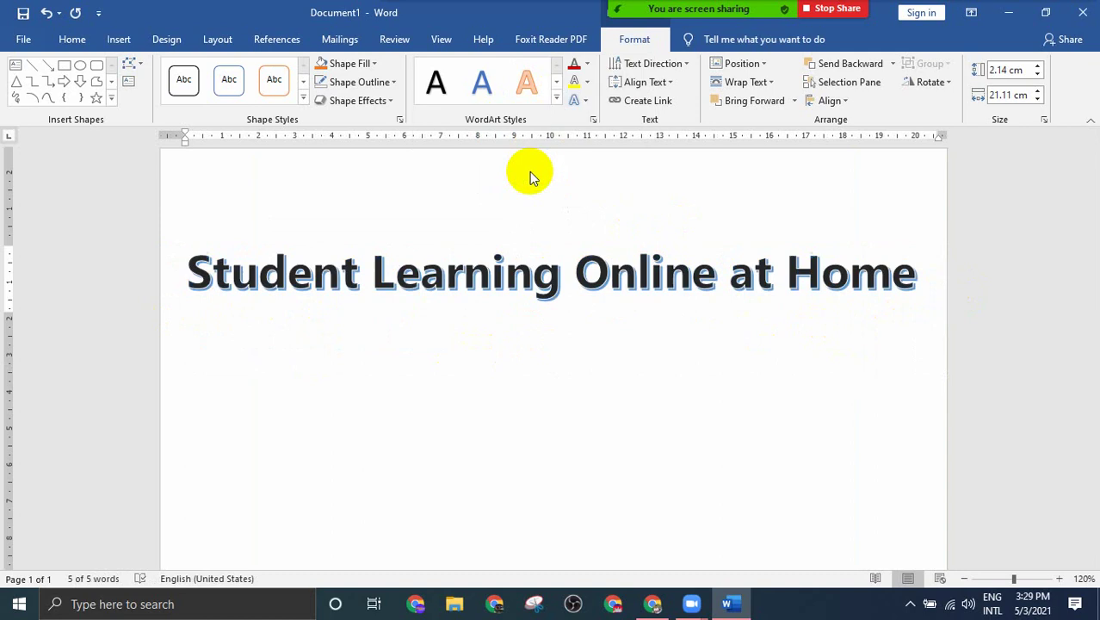
Step: Give the title a yellow text outline and a green text fill
left_click(588, 81)
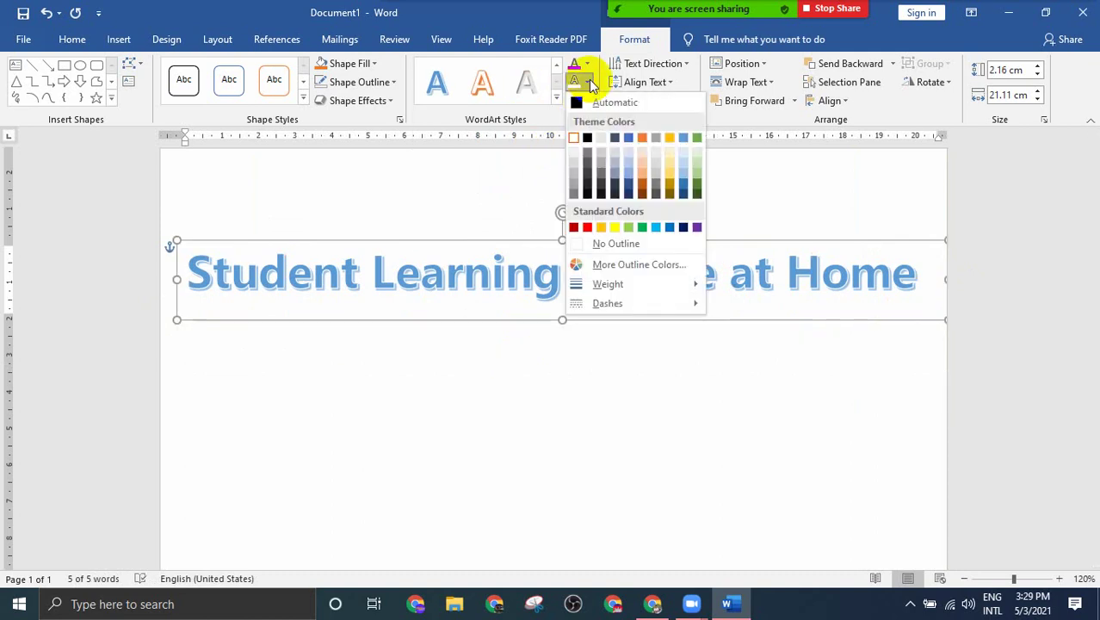
left_click(613, 227)
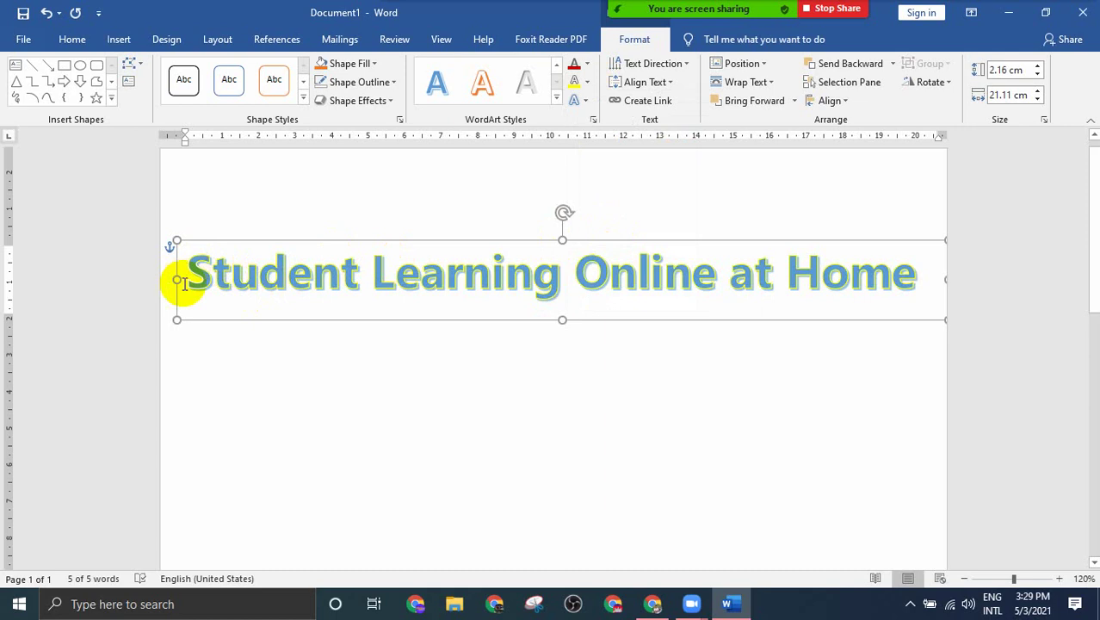
left_click(589, 65)
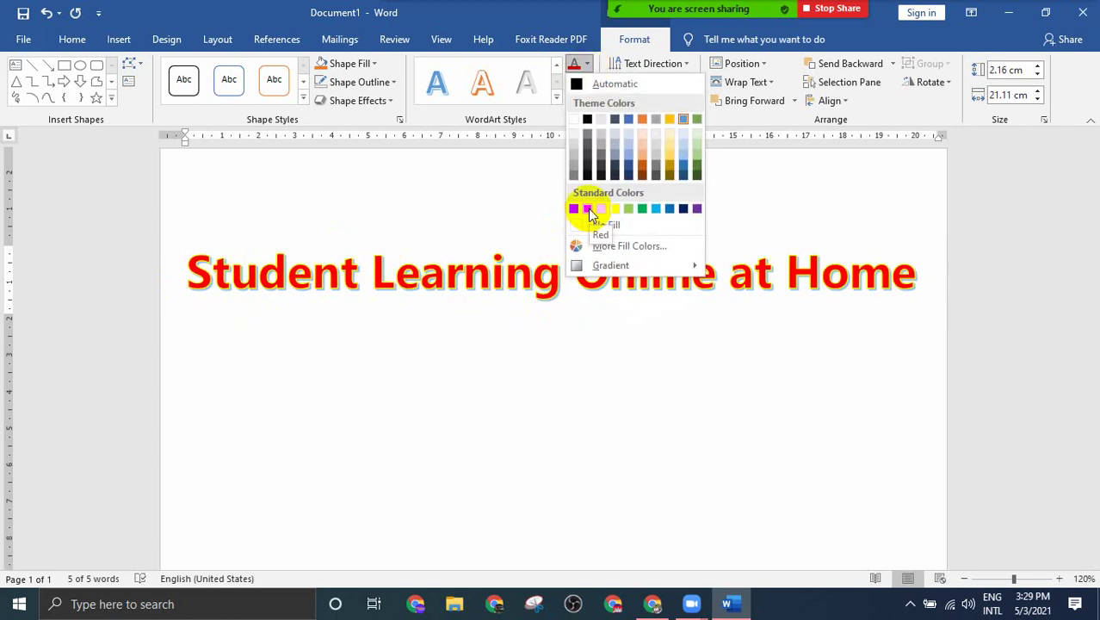
left_click(642, 209)
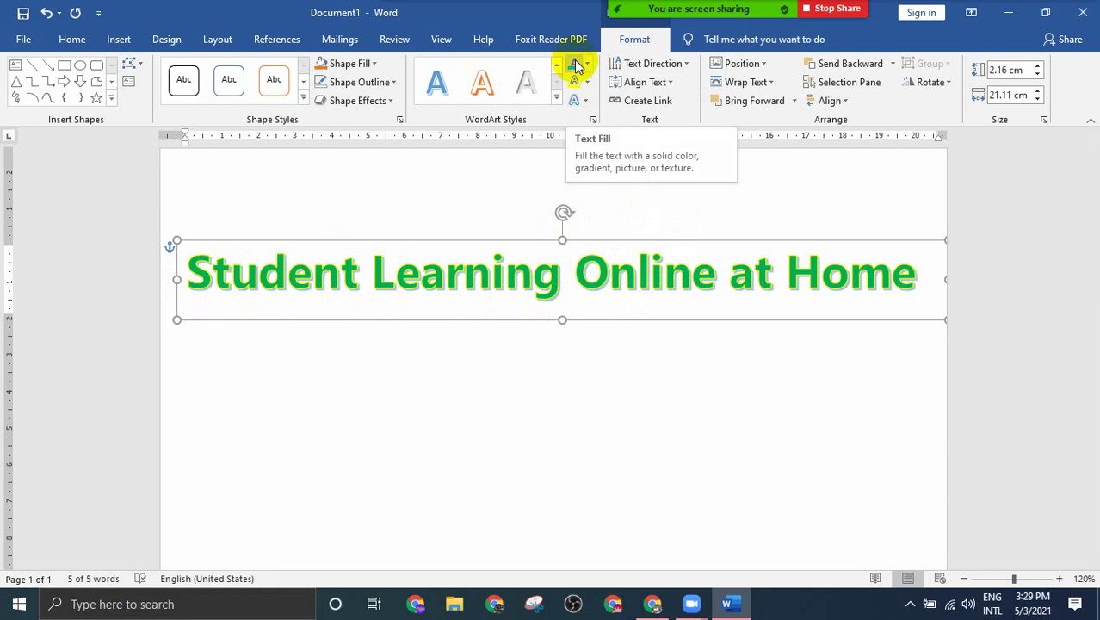
Step: Add an outer shadow and a glow to the title through Shape Effects
left_click(390, 101)
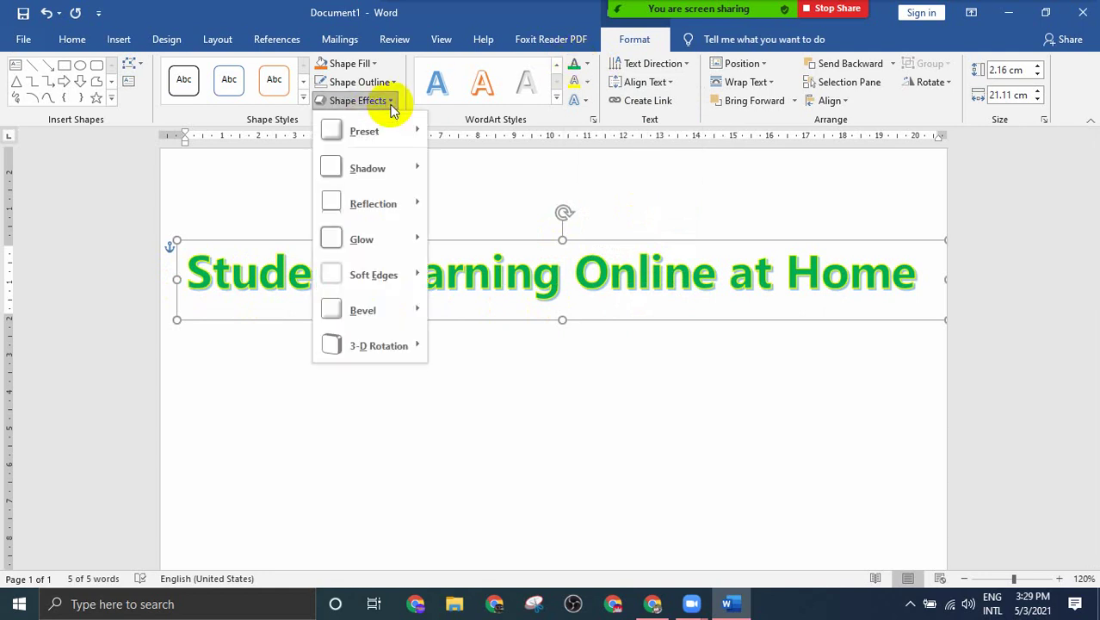
mouse_move(366, 168)
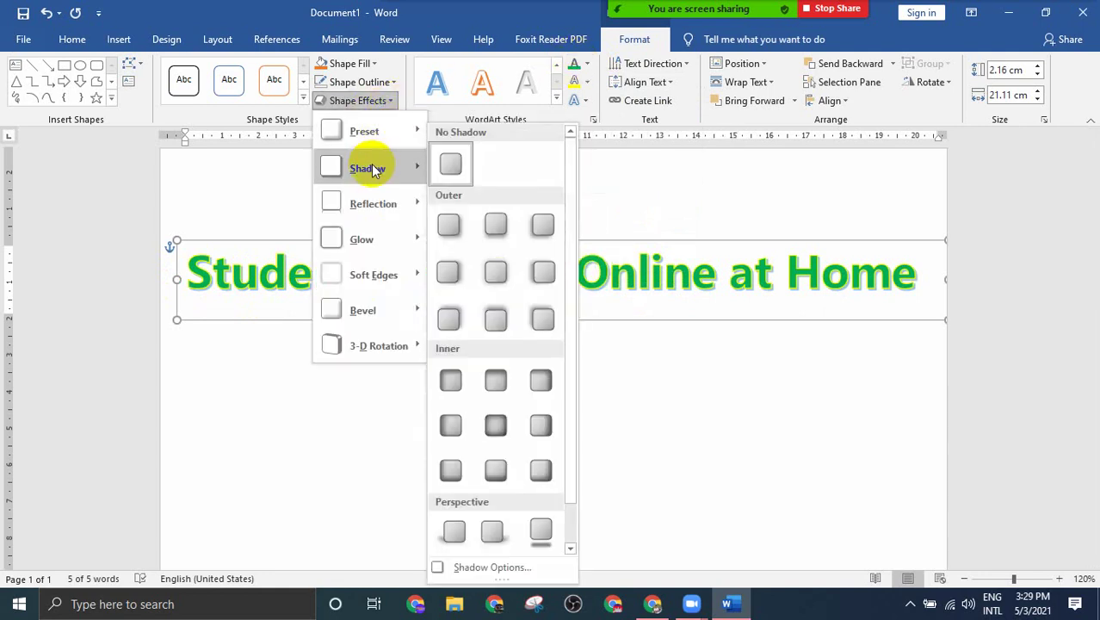
left_click(500, 225)
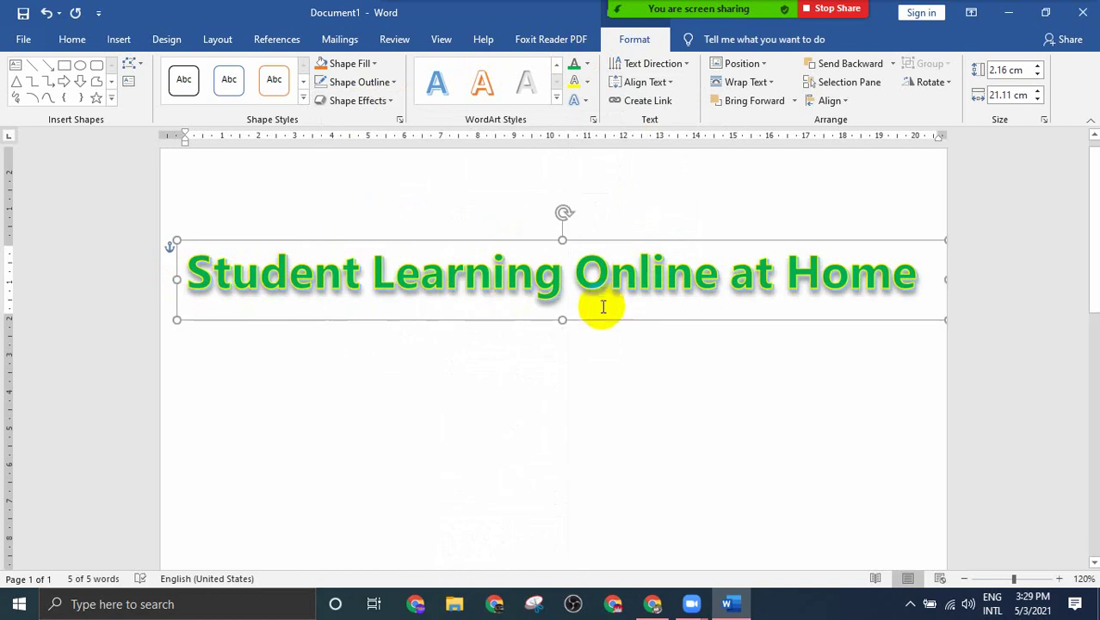
left_click(390, 103)
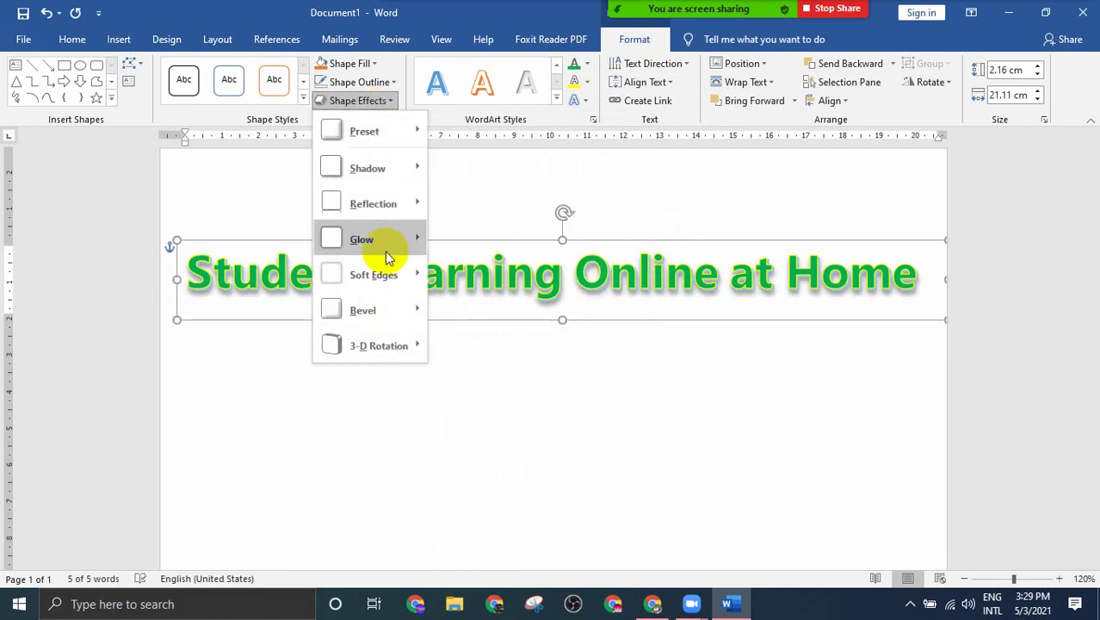
mouse_move(381, 246)
left_click(499, 418)
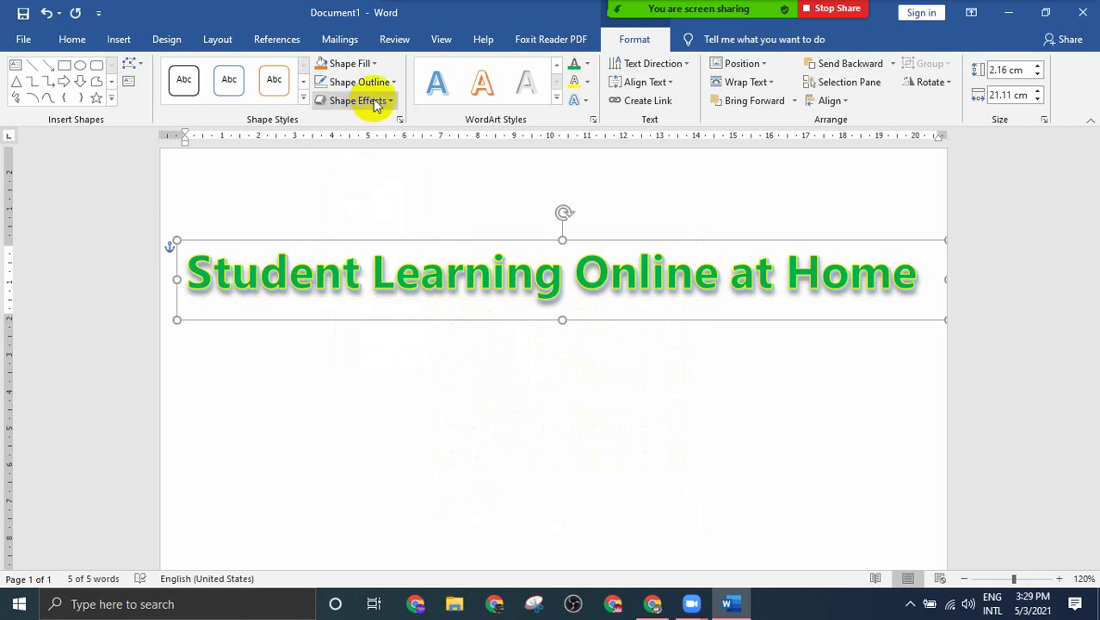
Step: Try a parallel 3-D rotation, then undo back to dark text with blue shadow
left_click(360, 100)
mouse_move(376, 344)
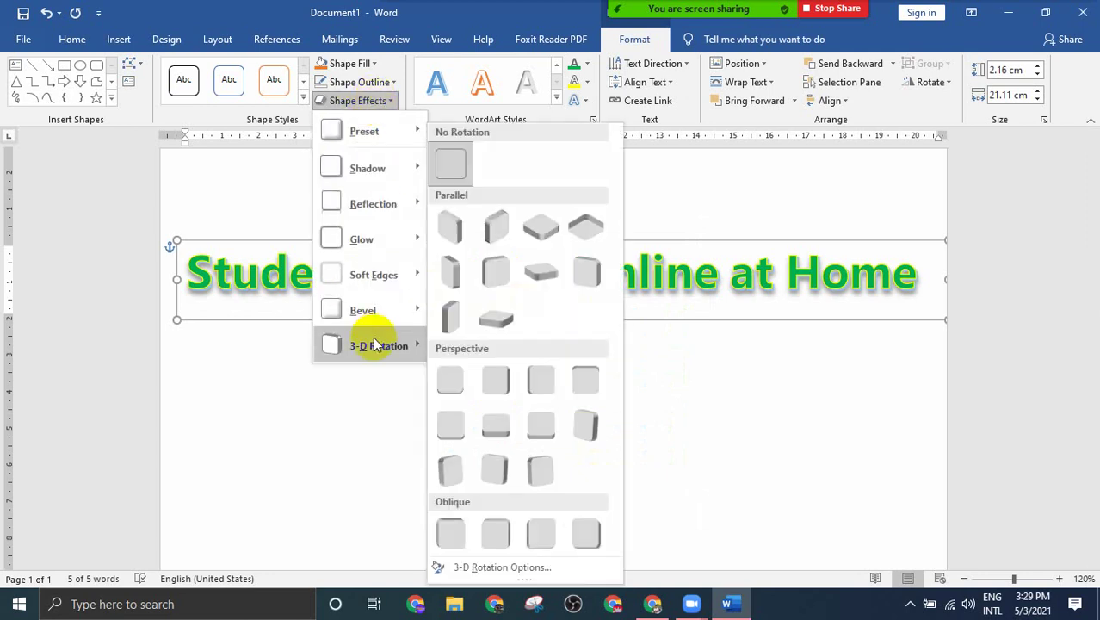
left_click(457, 271)
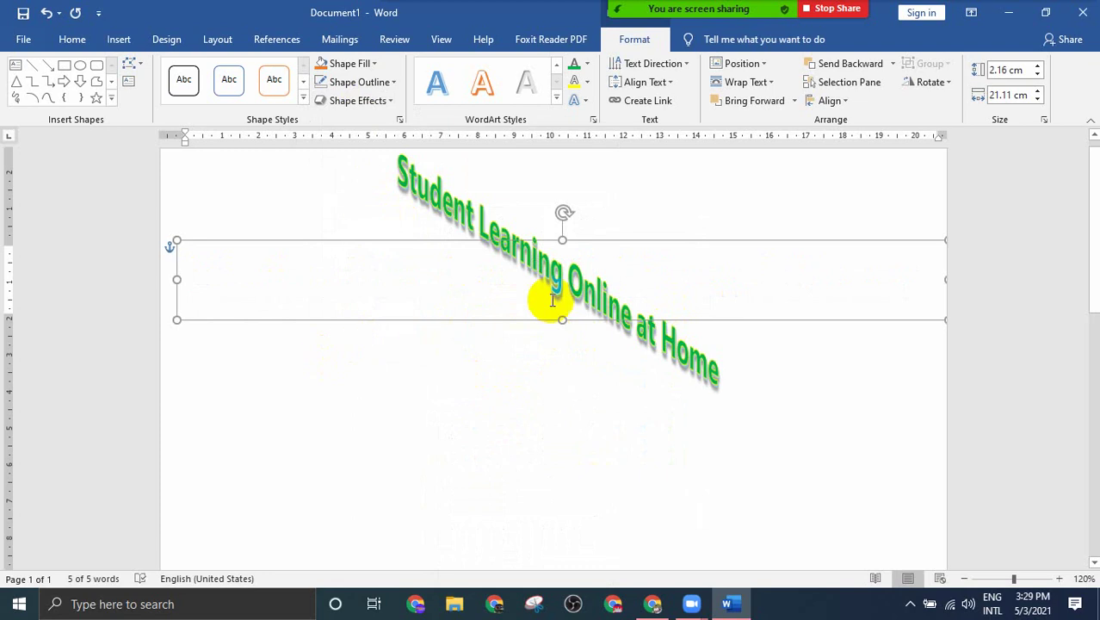
key("ctrl+z")
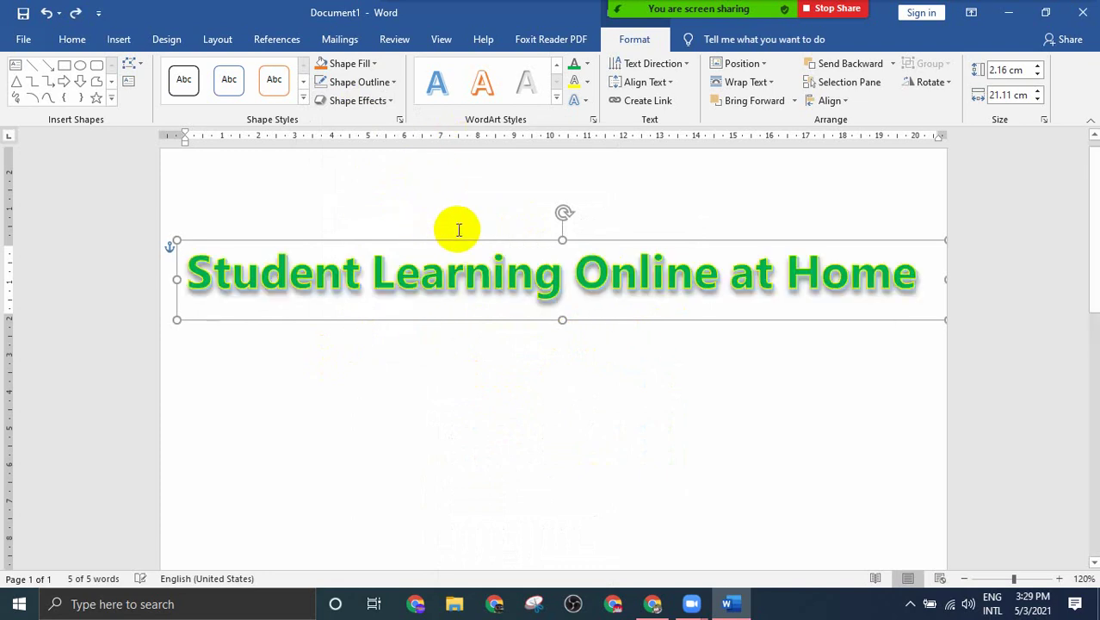
key("ctrl+z")
key("ctrl+z")
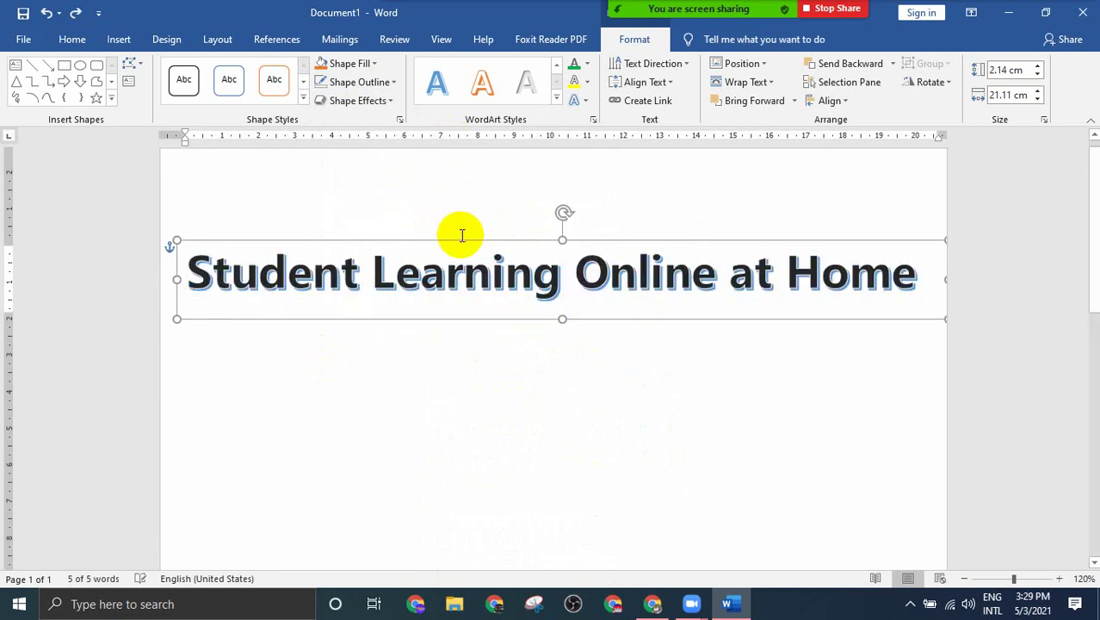
Step: Close the Zoom window previews and try nudging the title box
left_click(769, 371)
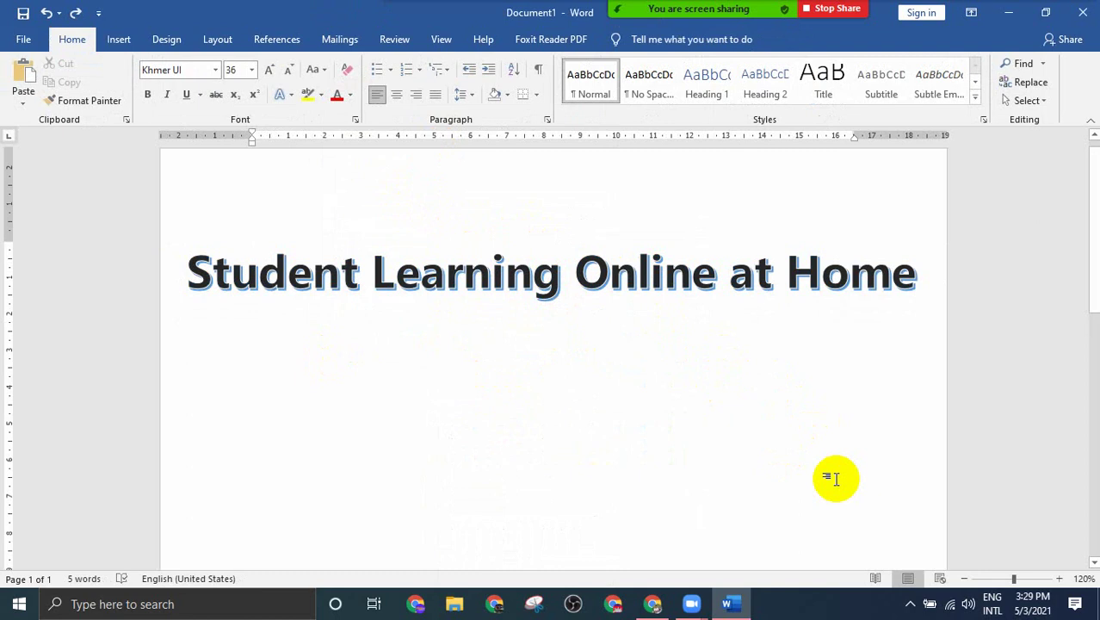
mouse_move(695, 602)
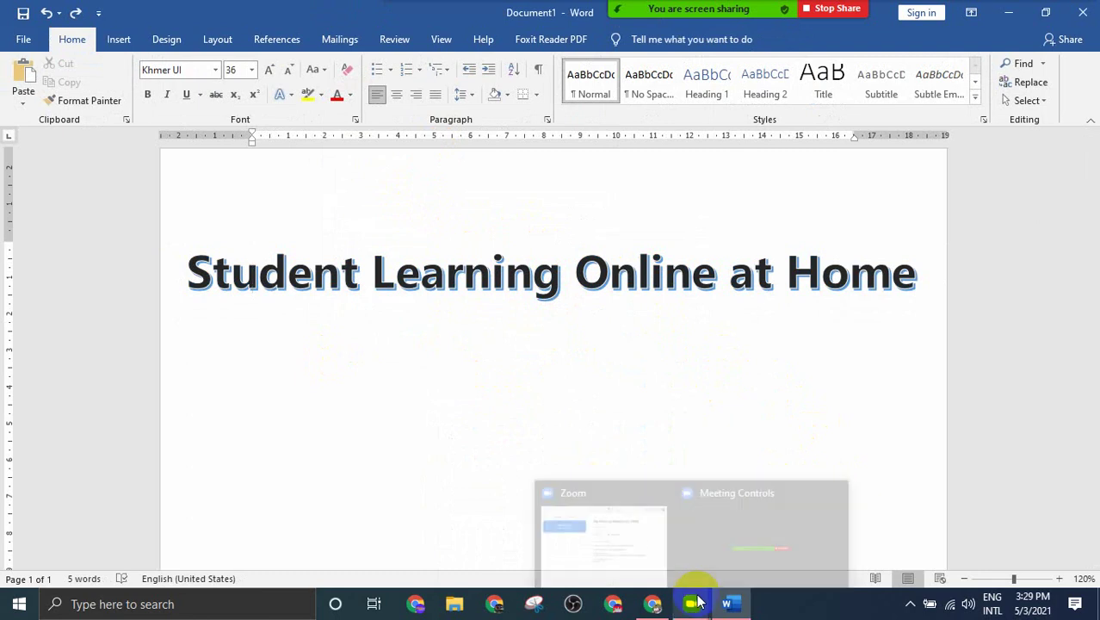
left_click(769, 535)
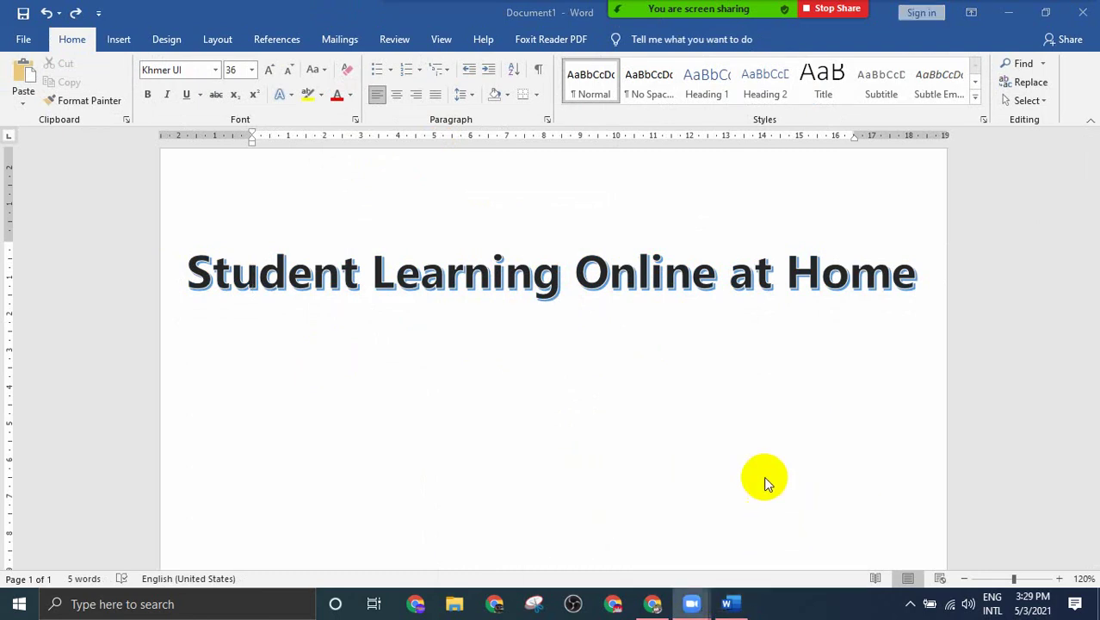
left_click(592, 265)
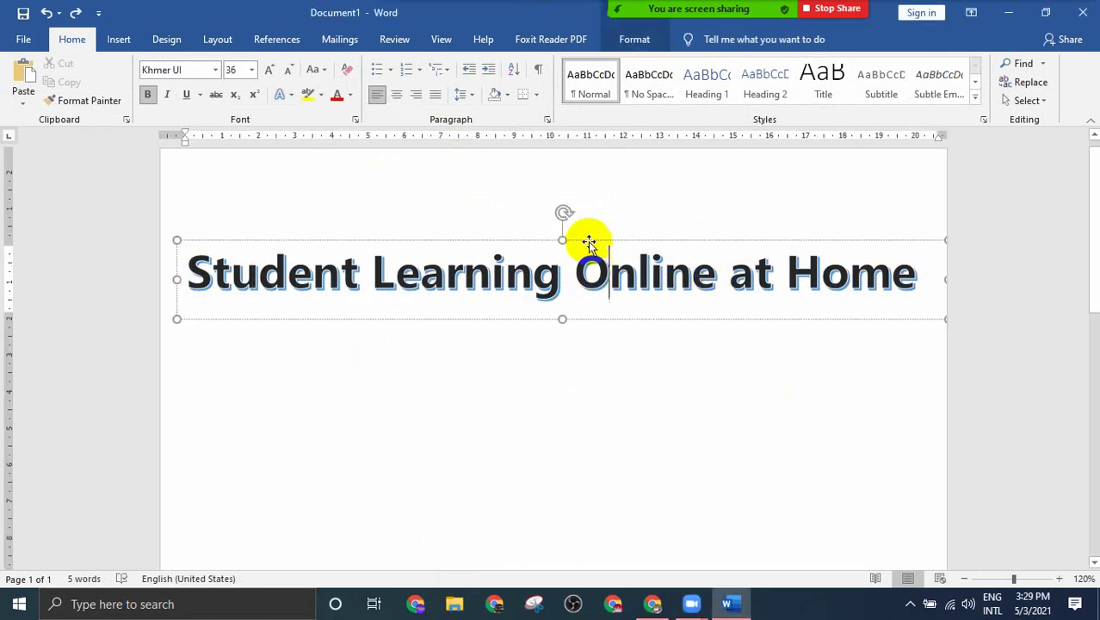
mouse_move(594, 237)
left_mouse_down()
mouse_move(626, 228)
mouse_move(577, 230)
left_mouse_up()
left_click(582, 371)
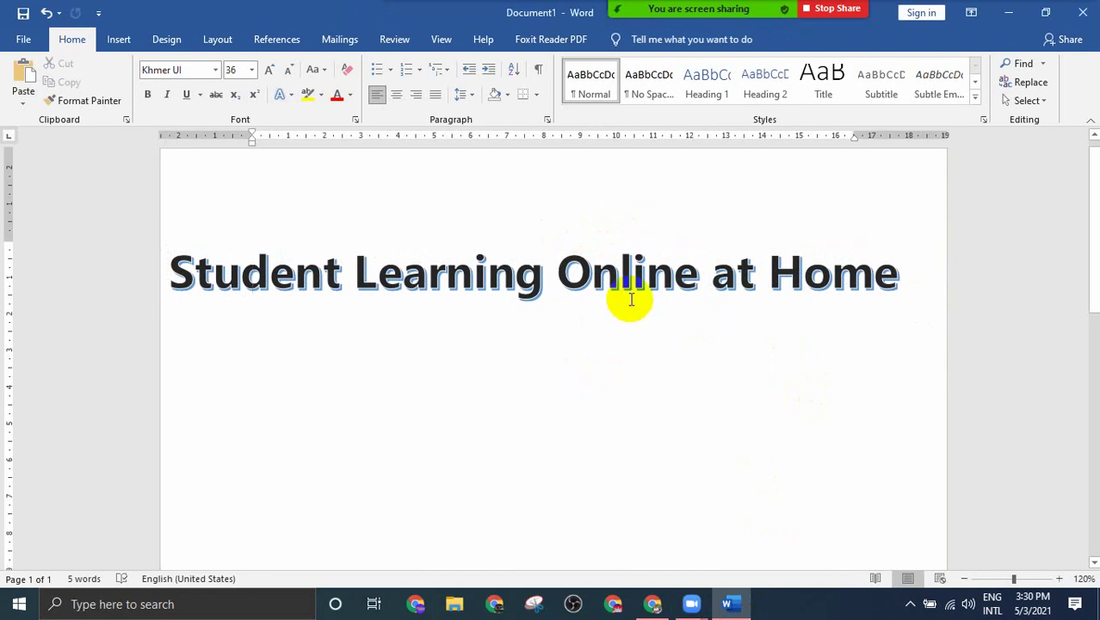
Step: Break the title before 'Online' onto two lines and centre both lines
left_click(556, 280)
key("Return")
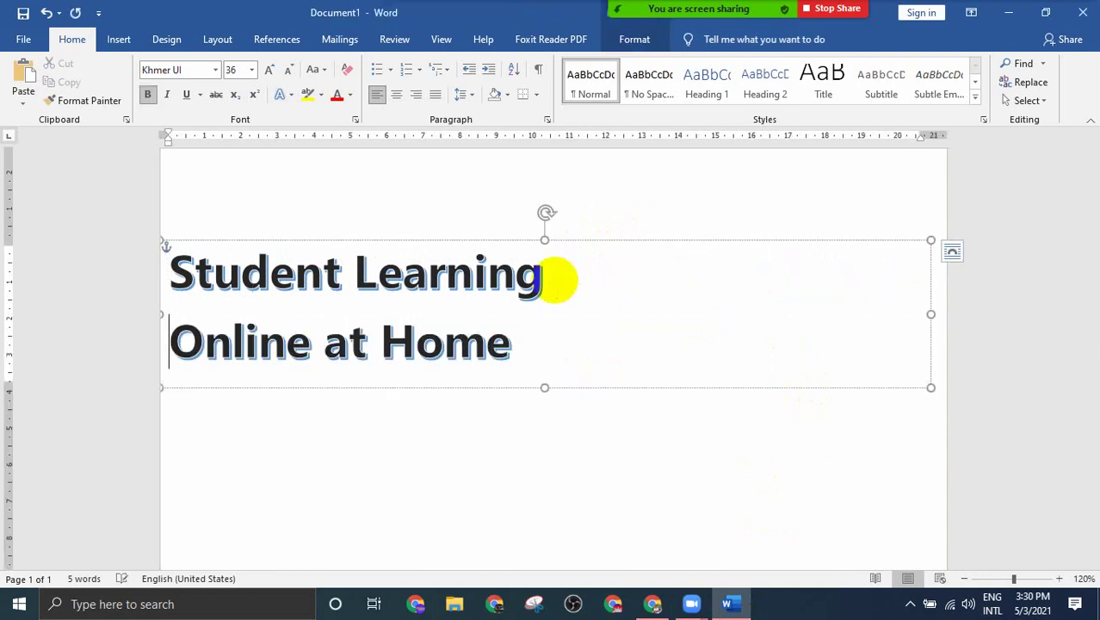
left_click_drag(512, 347, 165, 280)
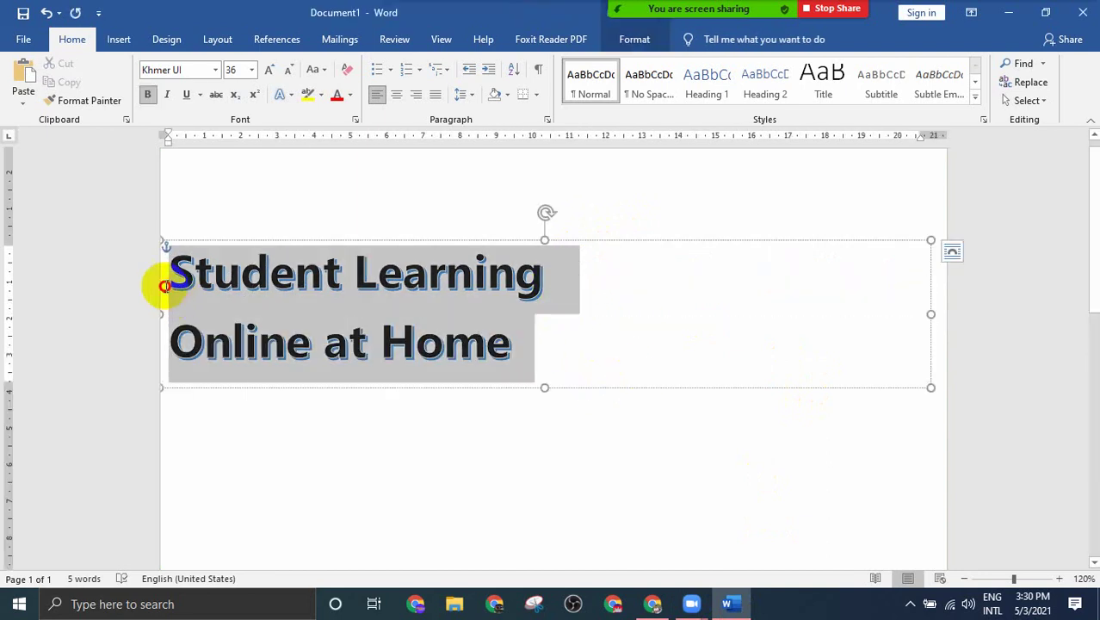
left_click(395, 94)
left_click(458, 242)
Step: Enlarge the title text from 36 pt to 72 pt with Grow Font
left_click(579, 419)
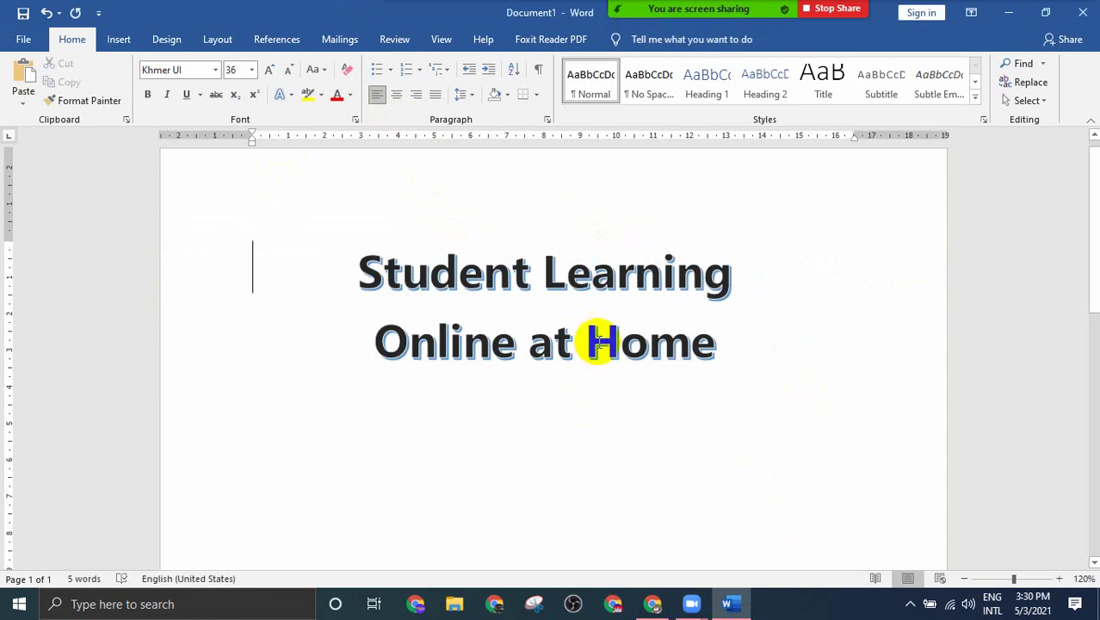
mouse_move(719, 345)
left_mouse_down()
mouse_move(317, 316)
mouse_move(349, 221)
left_mouse_up()
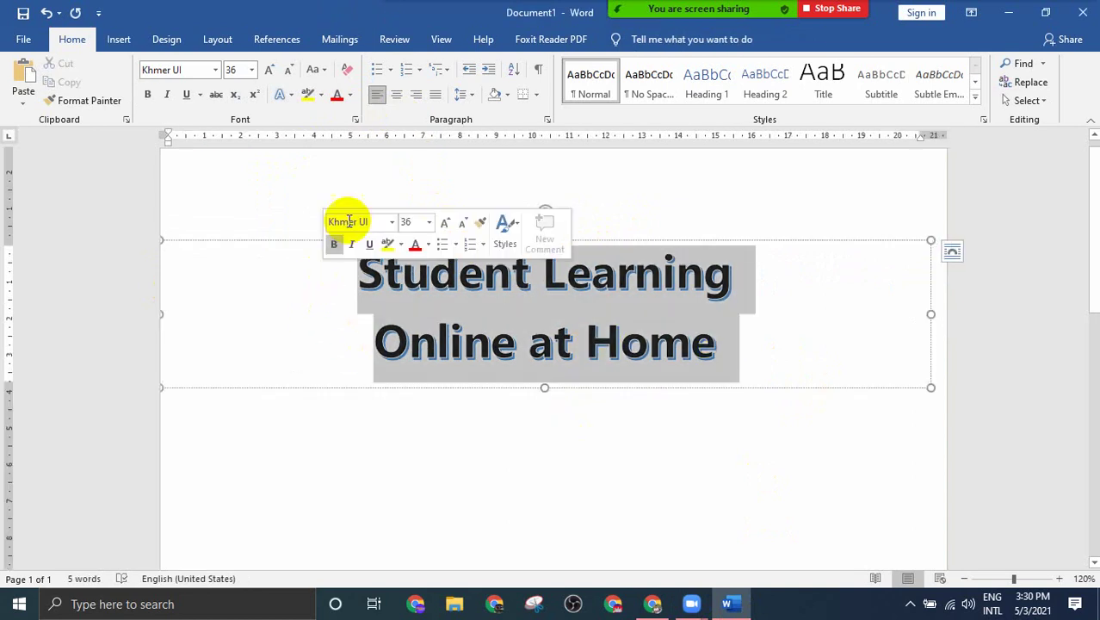
left_click(270, 72)
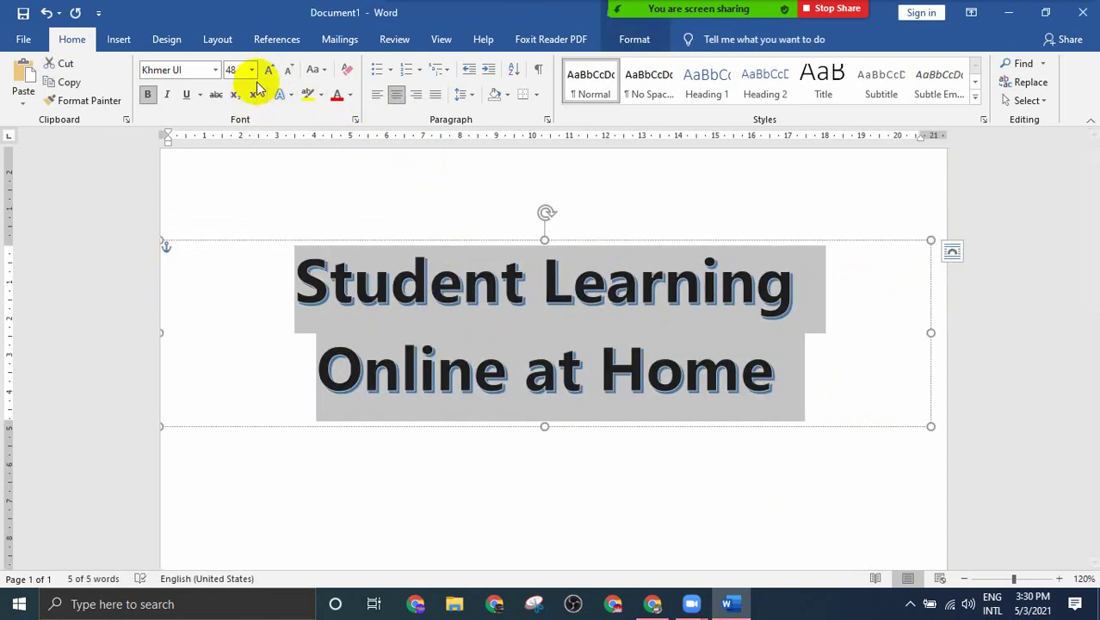
left_click(277, 74)
left_click(560, 318)
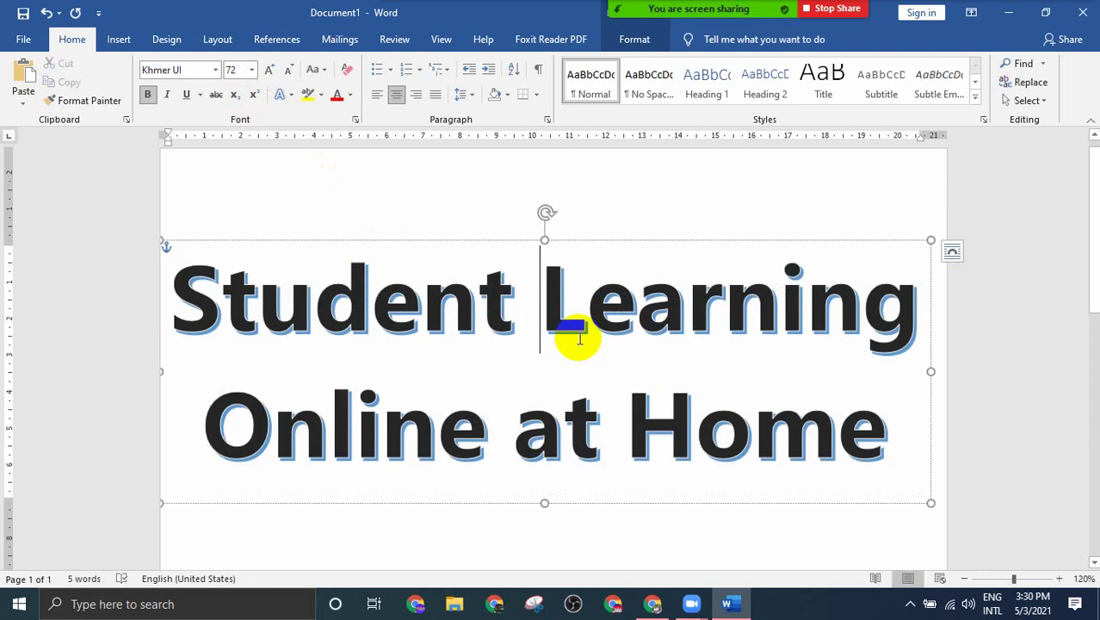
scroll(710, 385, "down", 1, "ctrl")
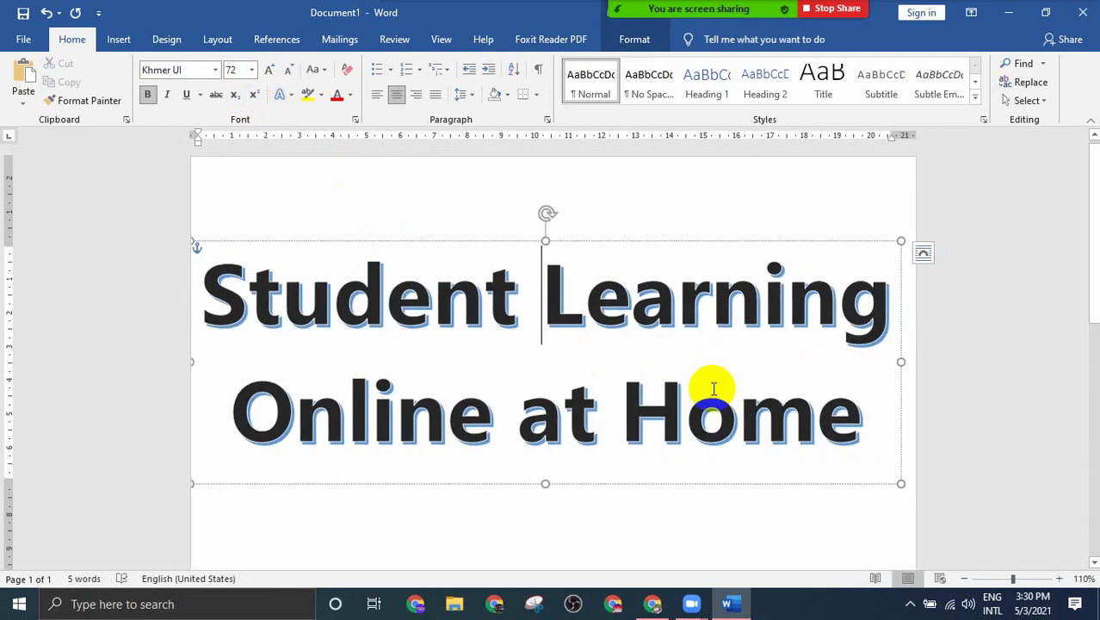
left_click(689, 605)
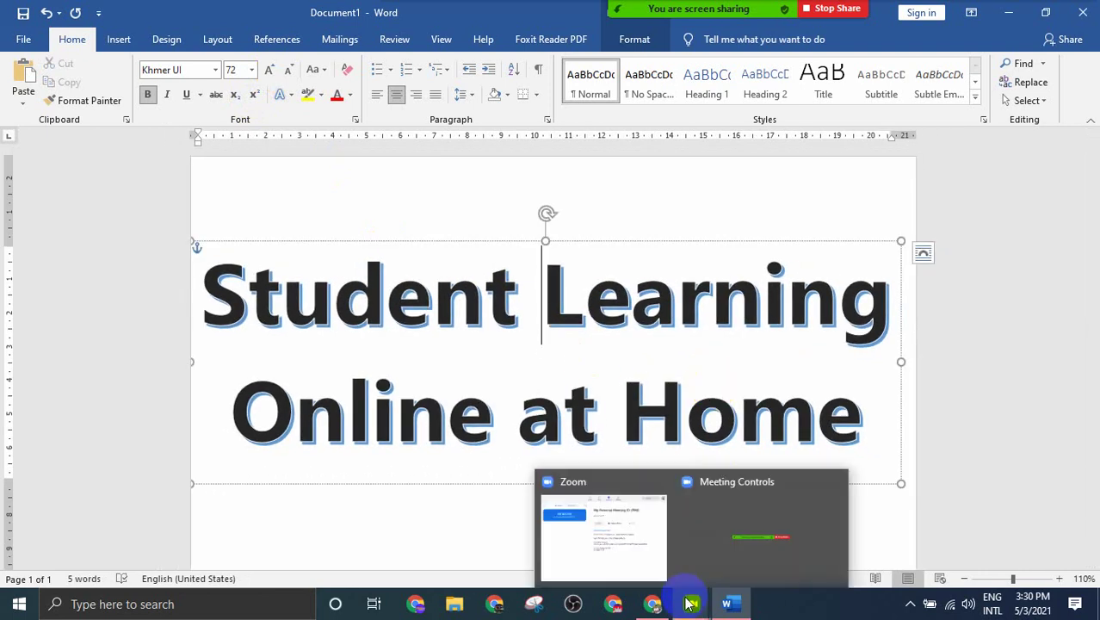
left_click(747, 561)
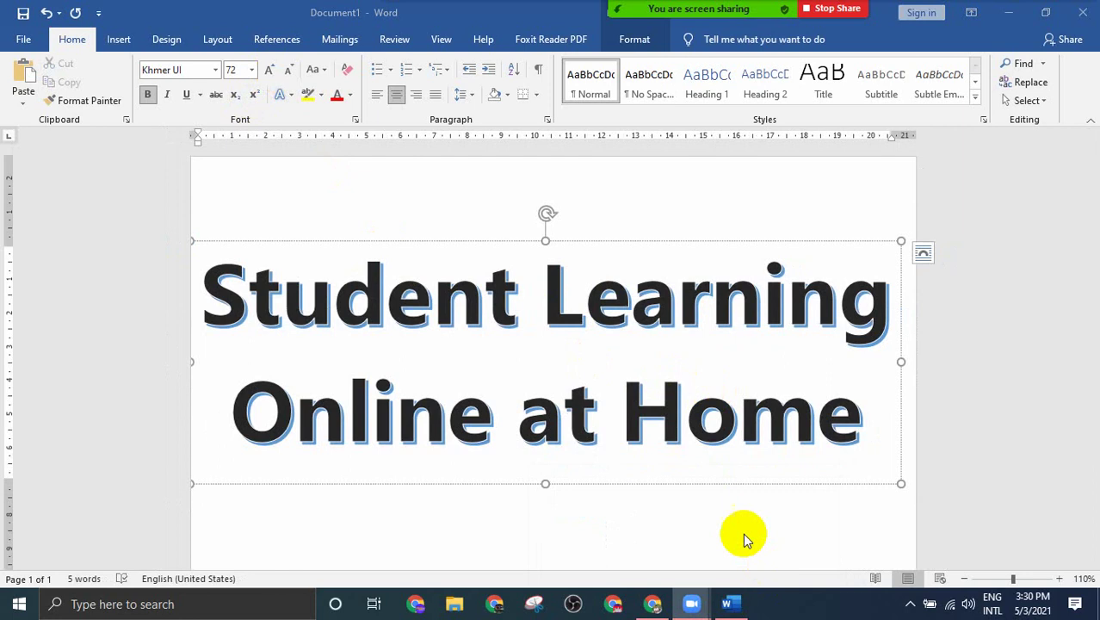
Step: Stop the Zoom screen share and mute the talking participant in the Participants list
left_click(841, 15)
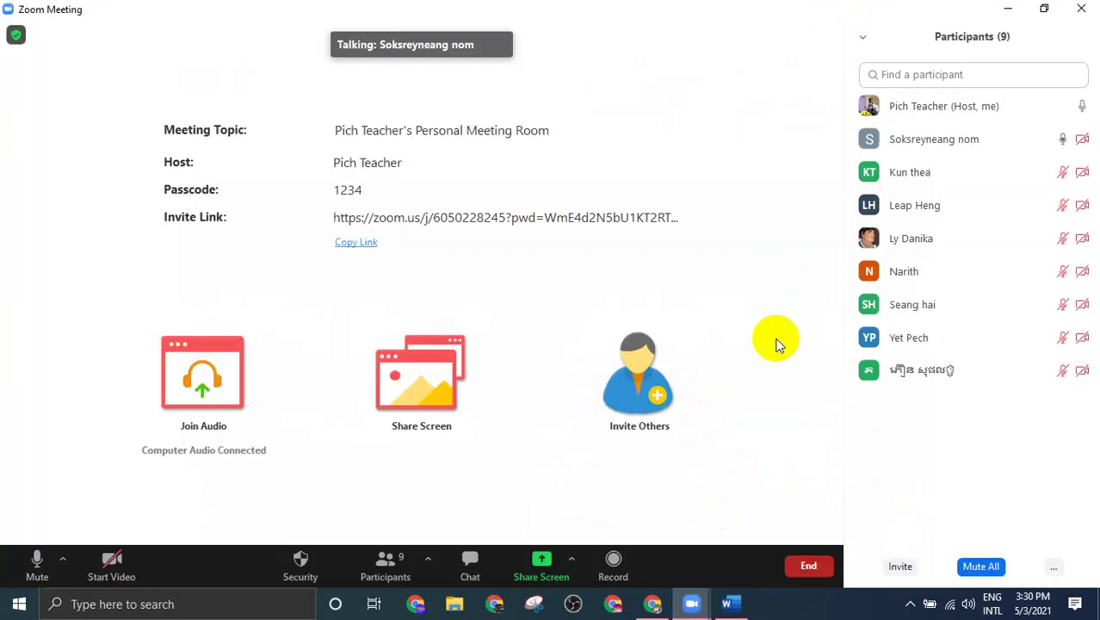
mouse_move(917, 201)
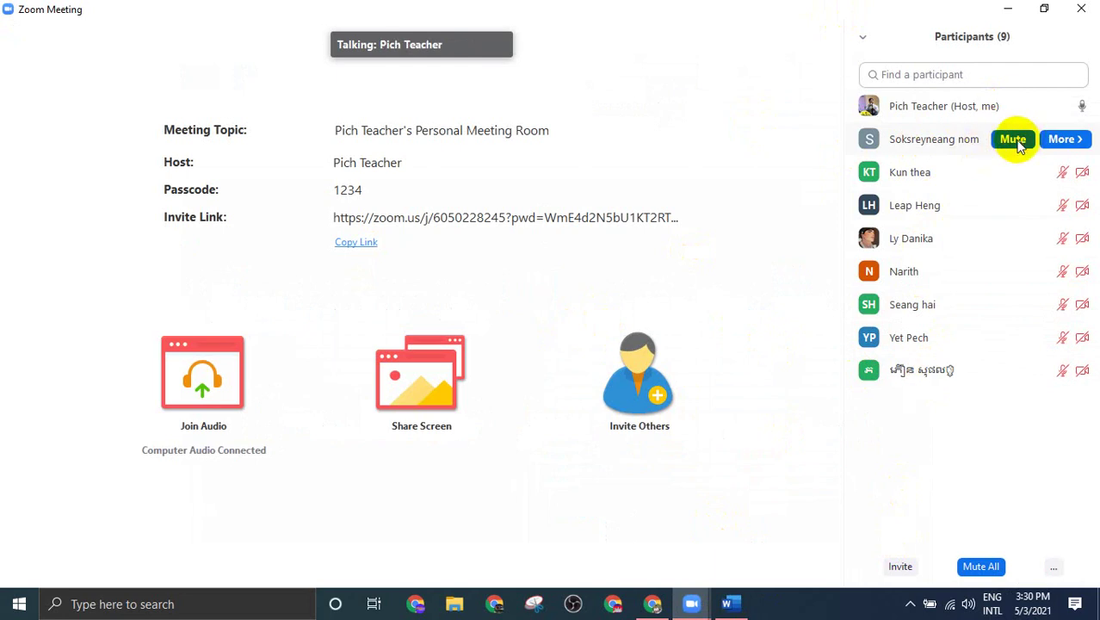
left_click(1018, 142)
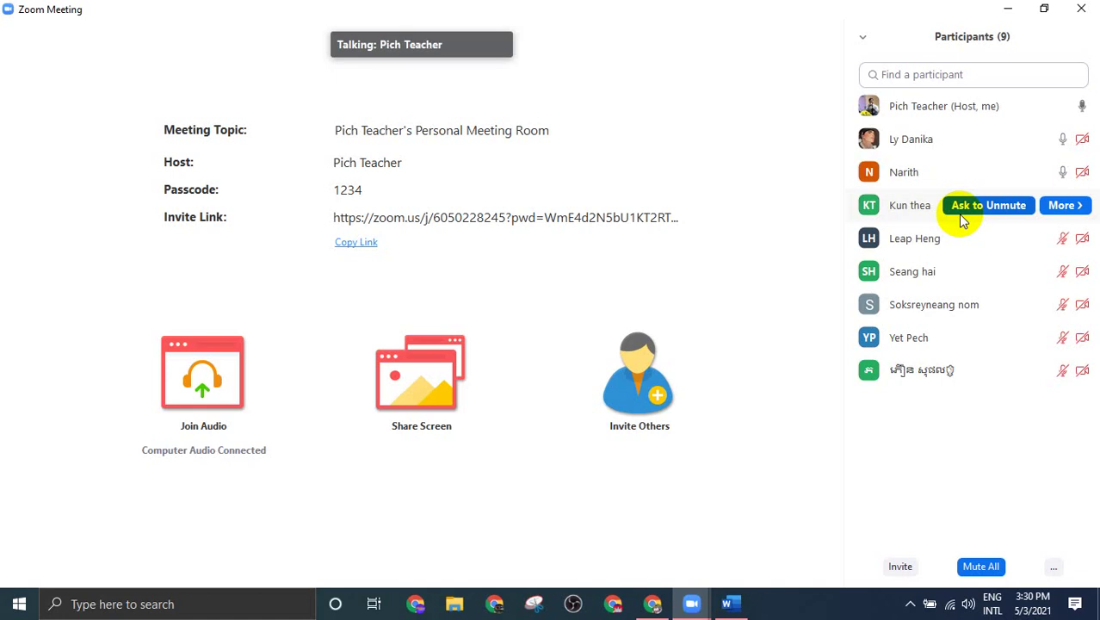
mouse_move(717, 234)
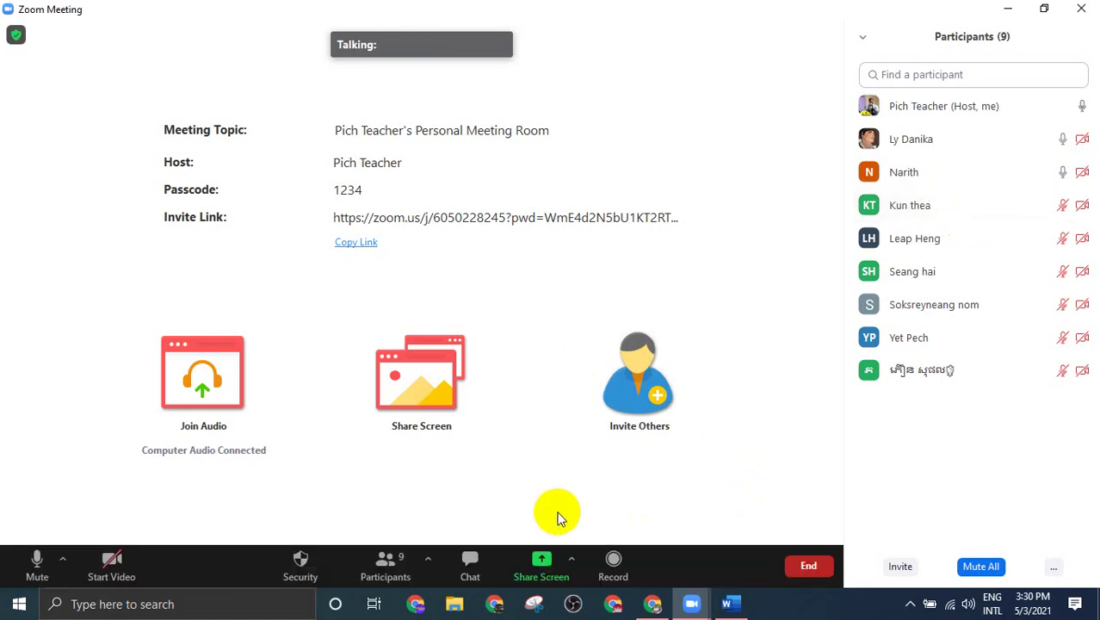